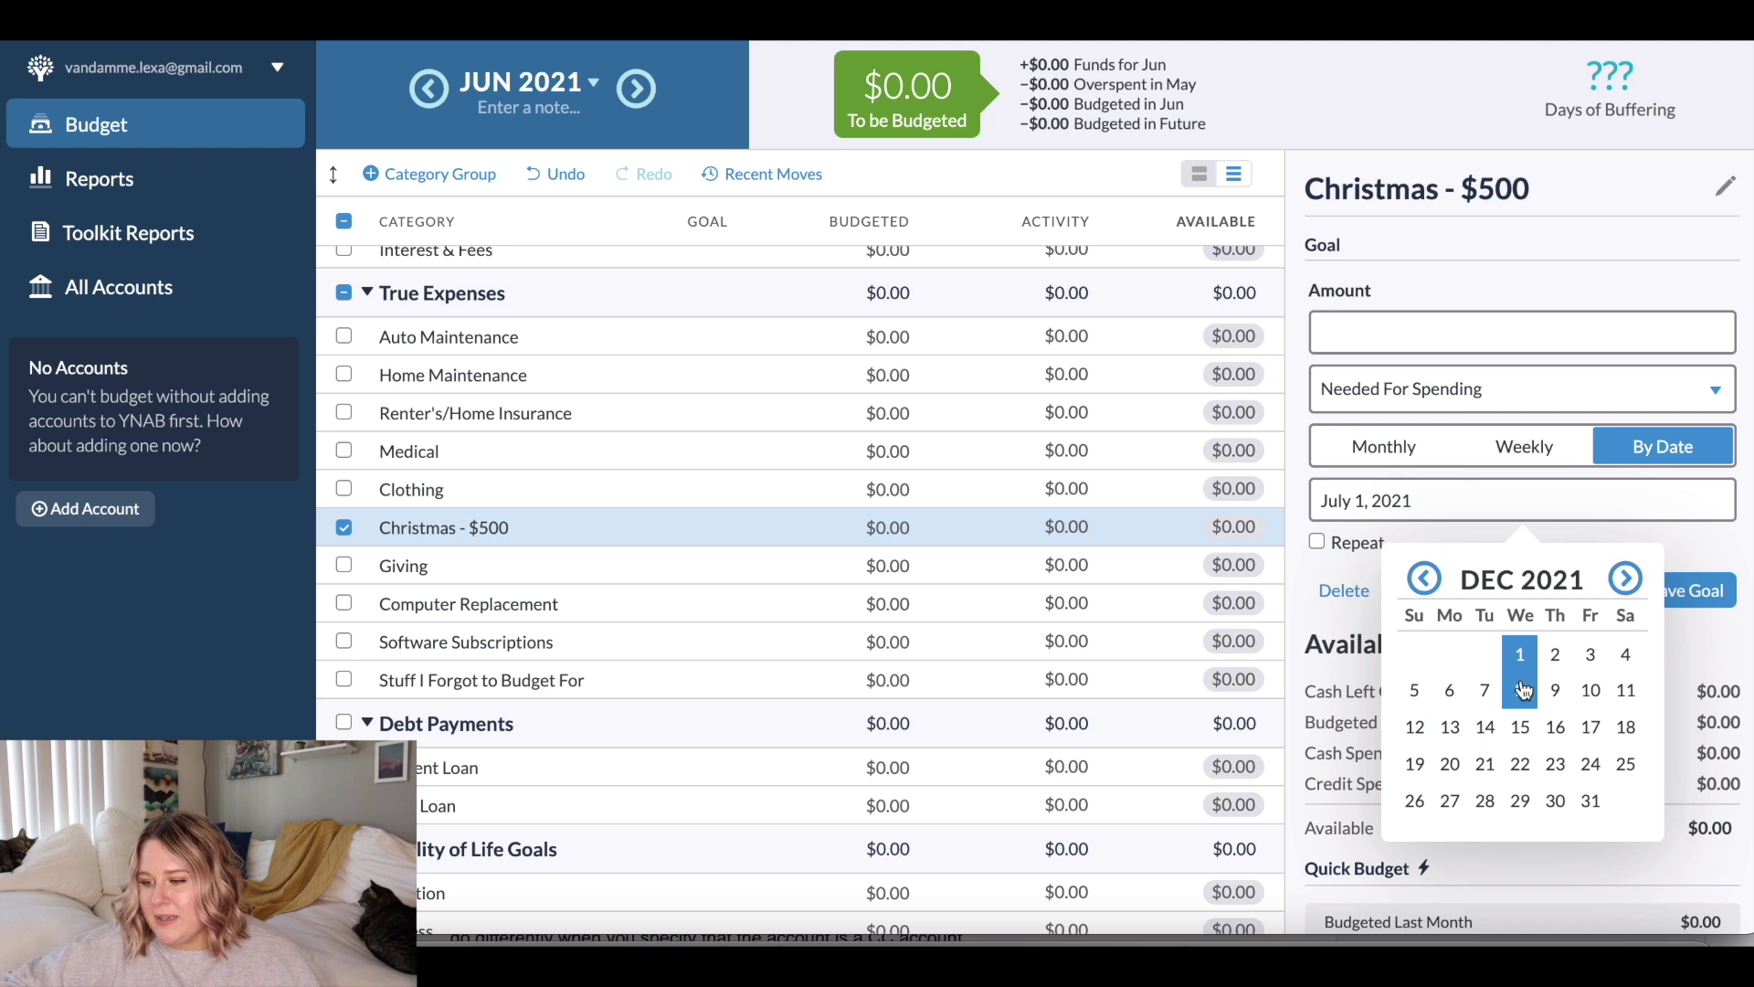
Step: Set the Christmas spending goal to $500 by December 25, 2021, repeating every 1 year, and save it
click(1627, 764)
click(1357, 336)
text(500)
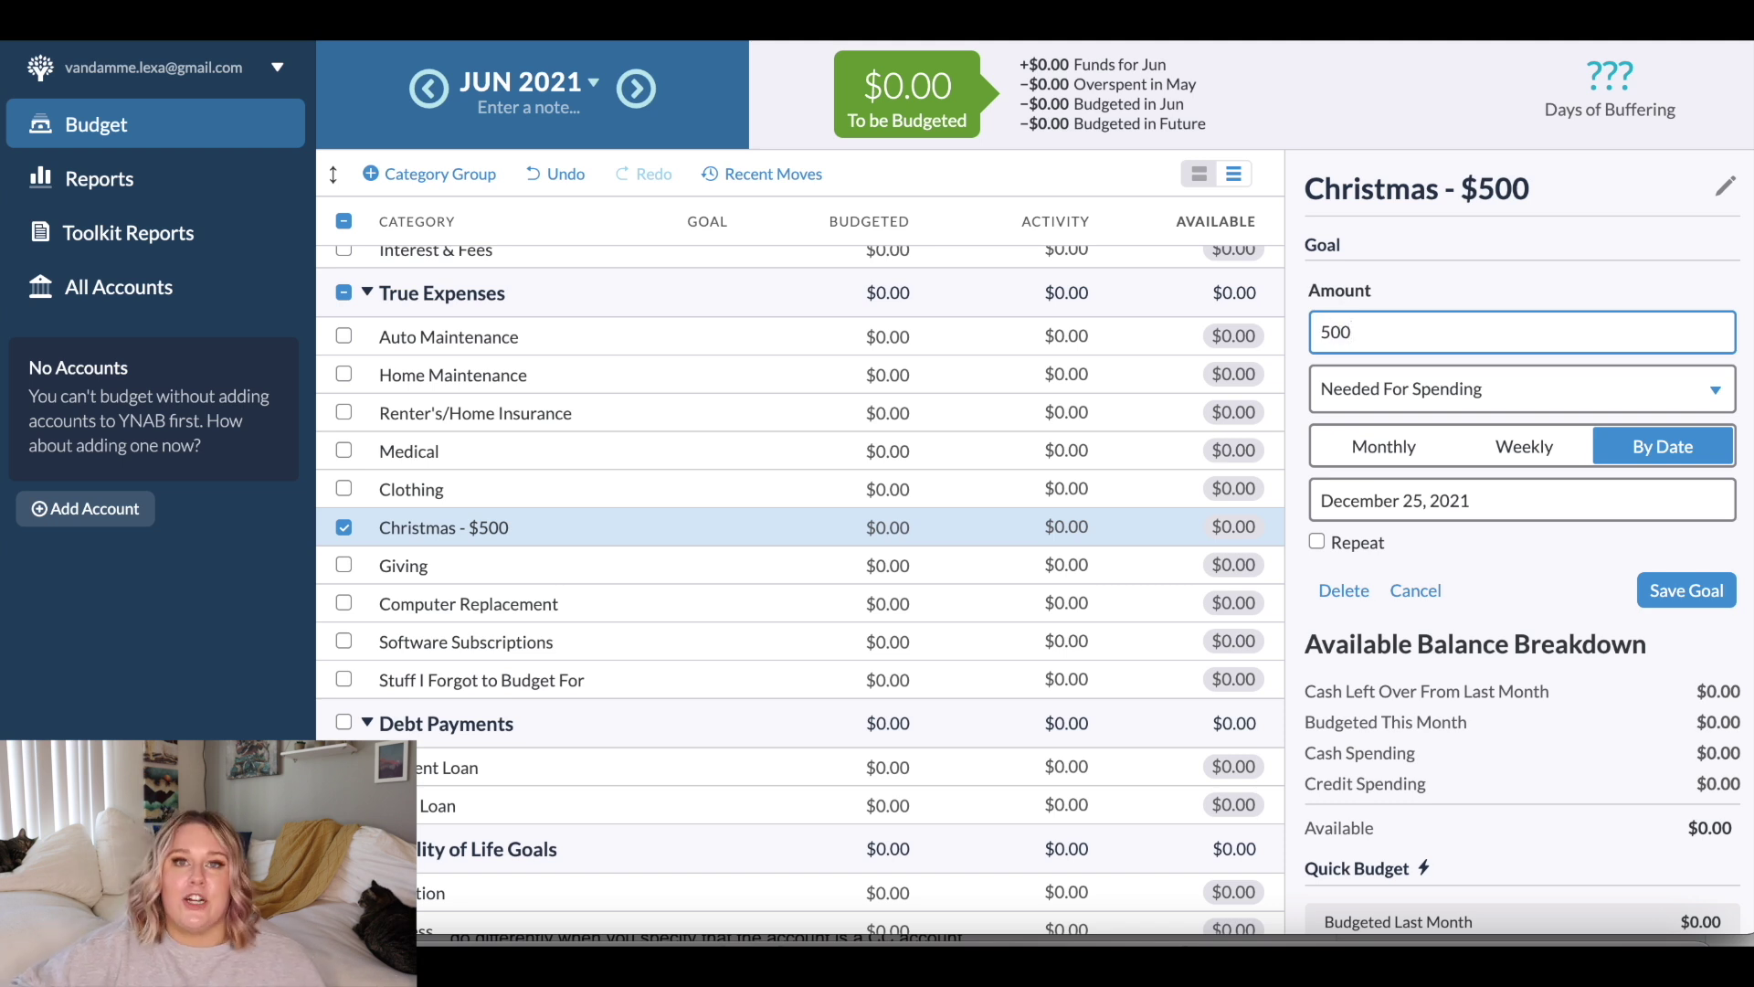
click(1313, 542)
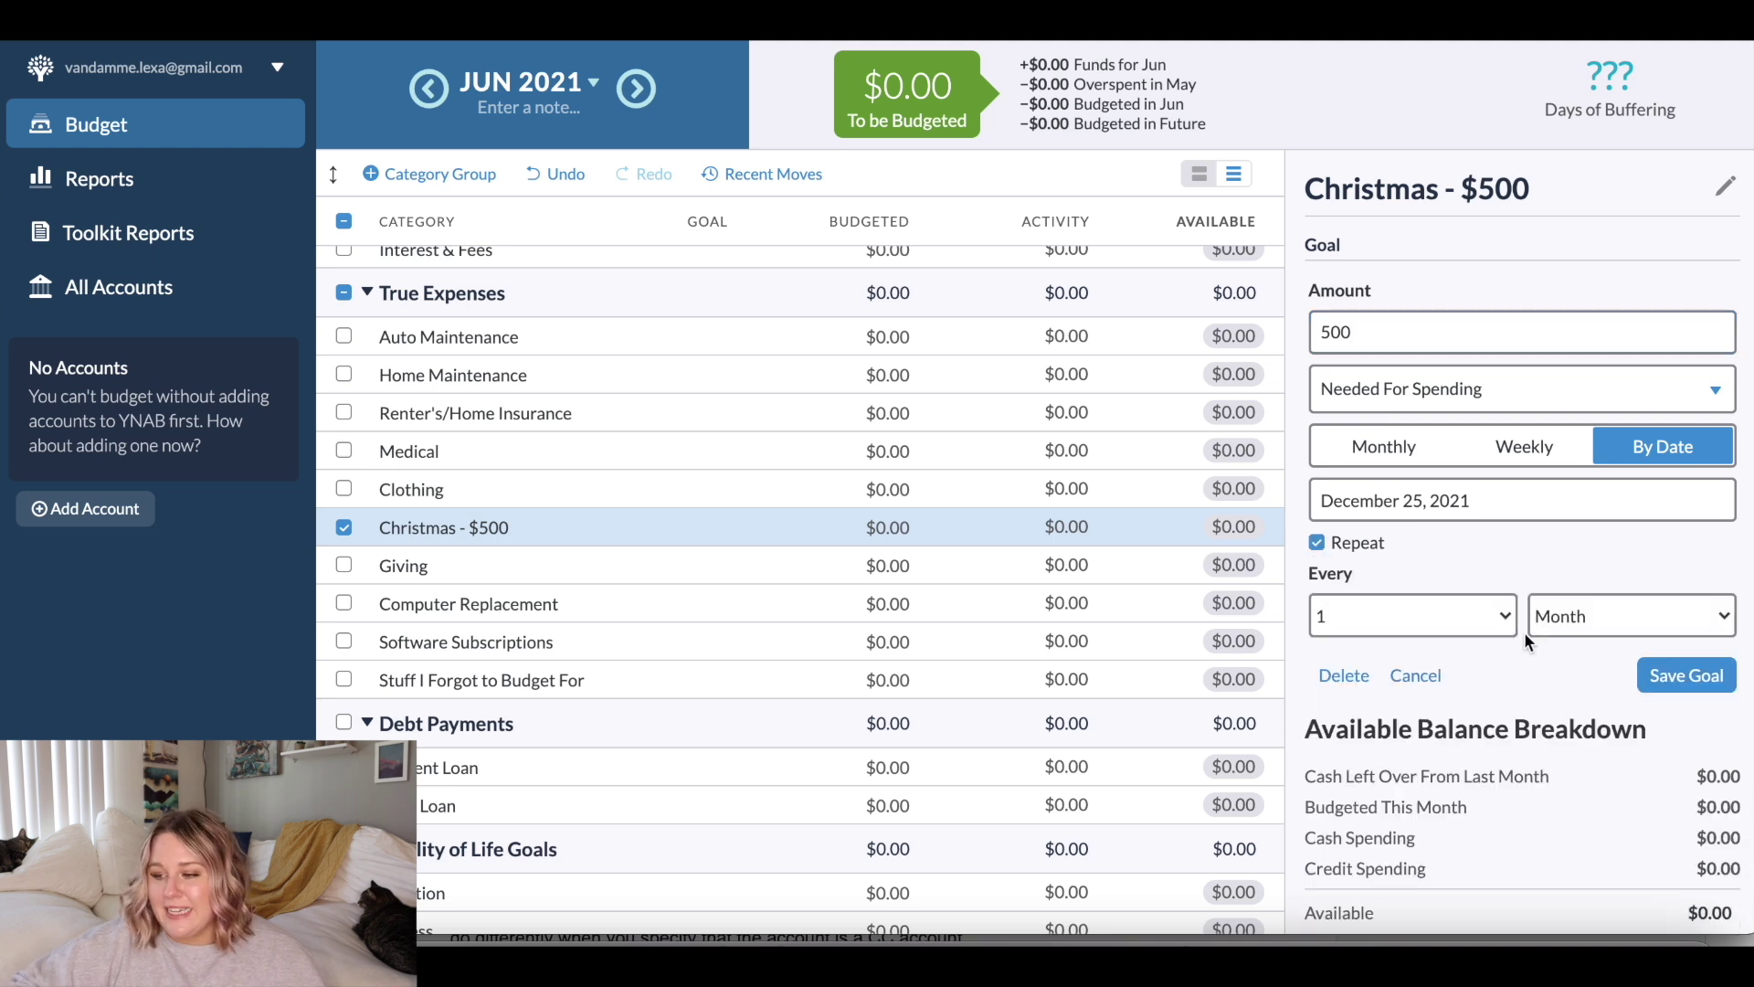
click(1614, 624)
click(1615, 647)
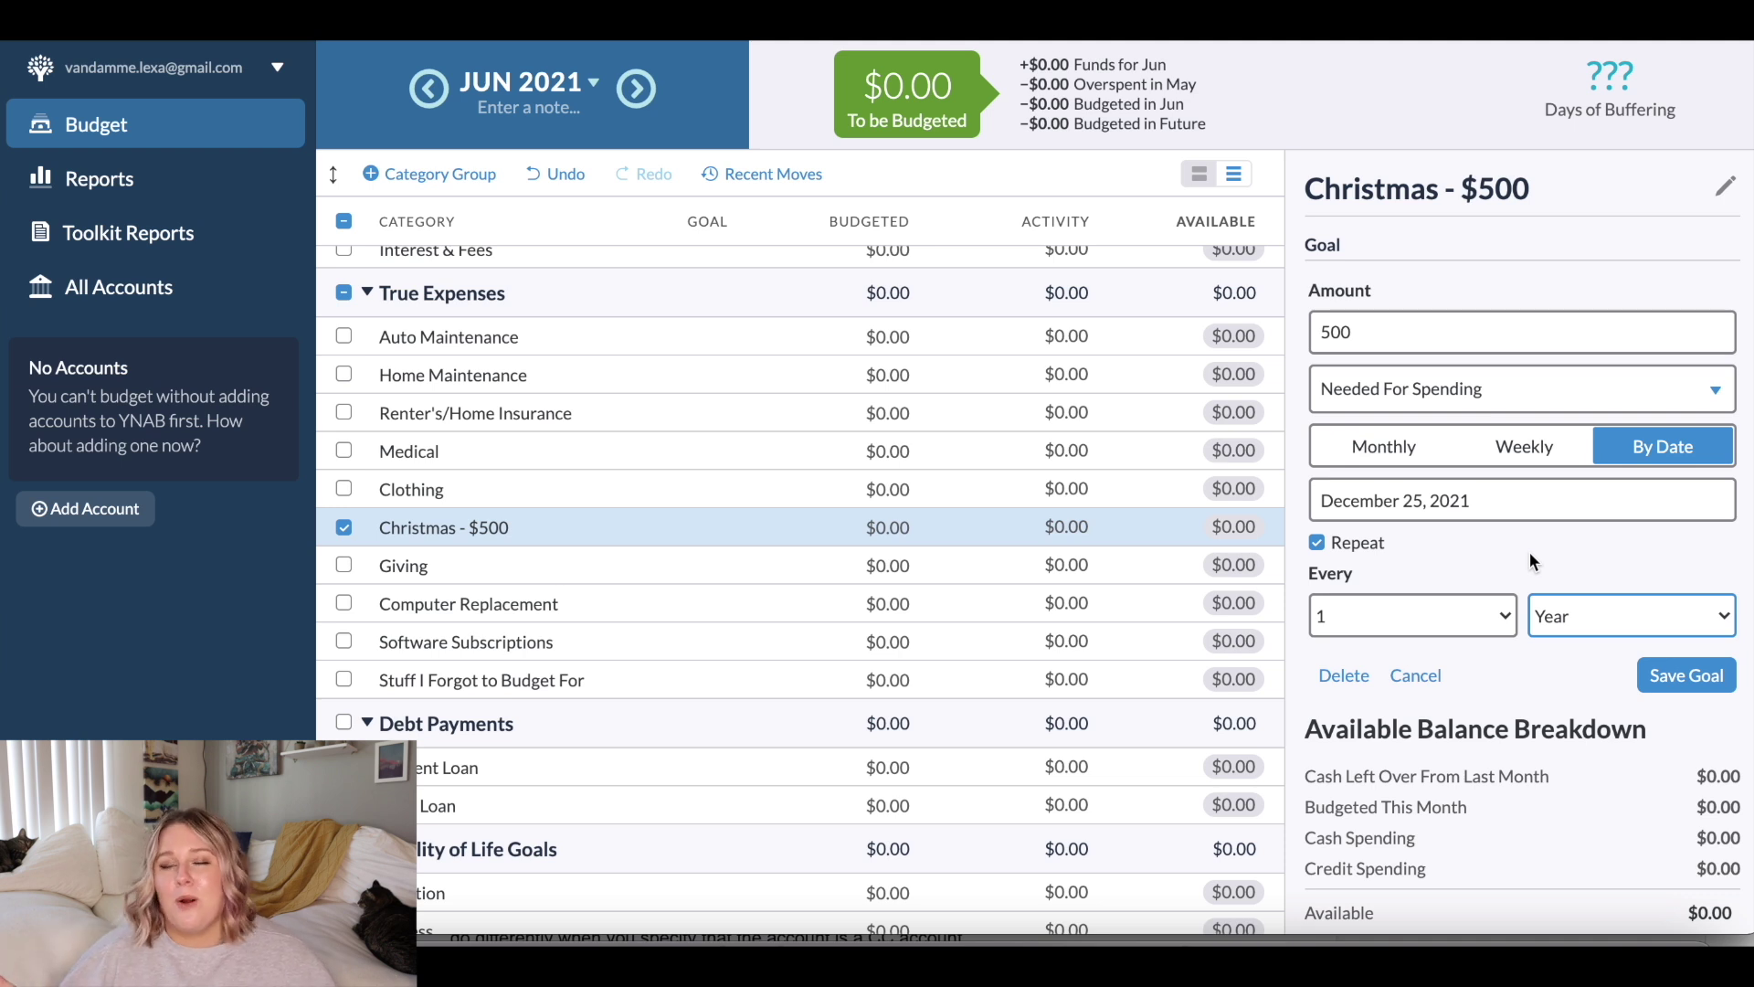
click(1686, 673)
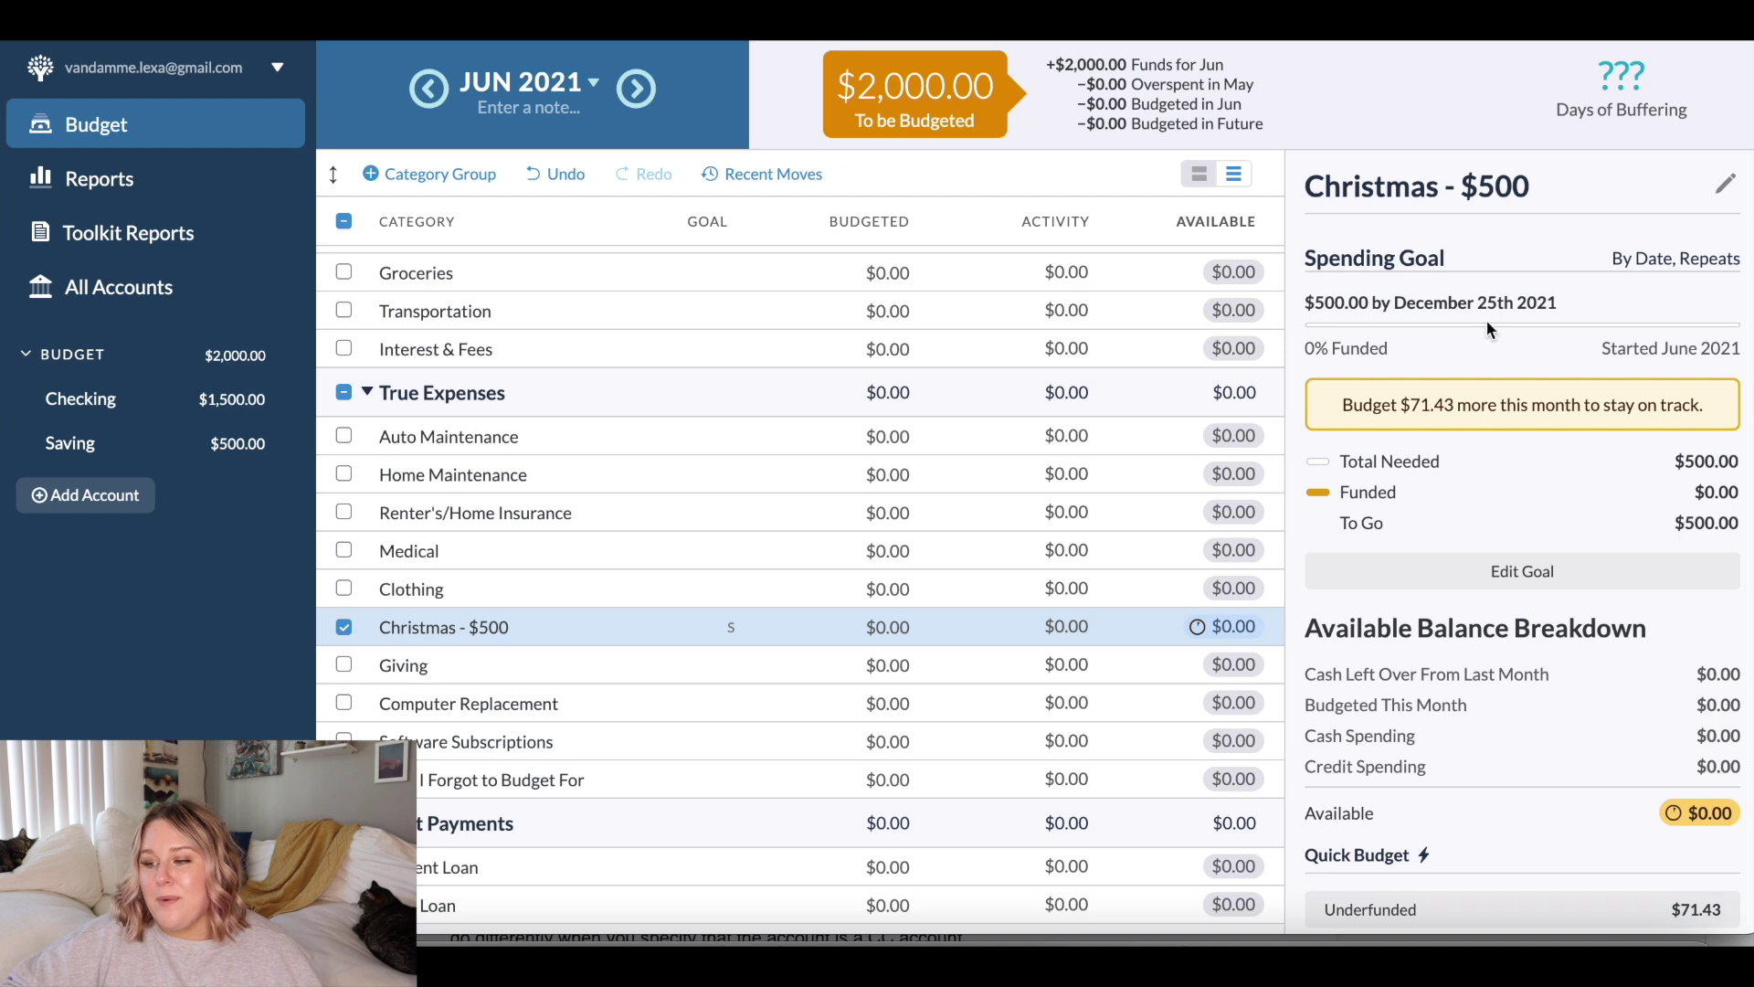
Step: Review the Christmas goal's target and suggested monthly contribution, and budget its underfunded amount of $71.43 for June
drag(1305, 303, 1652, 311)
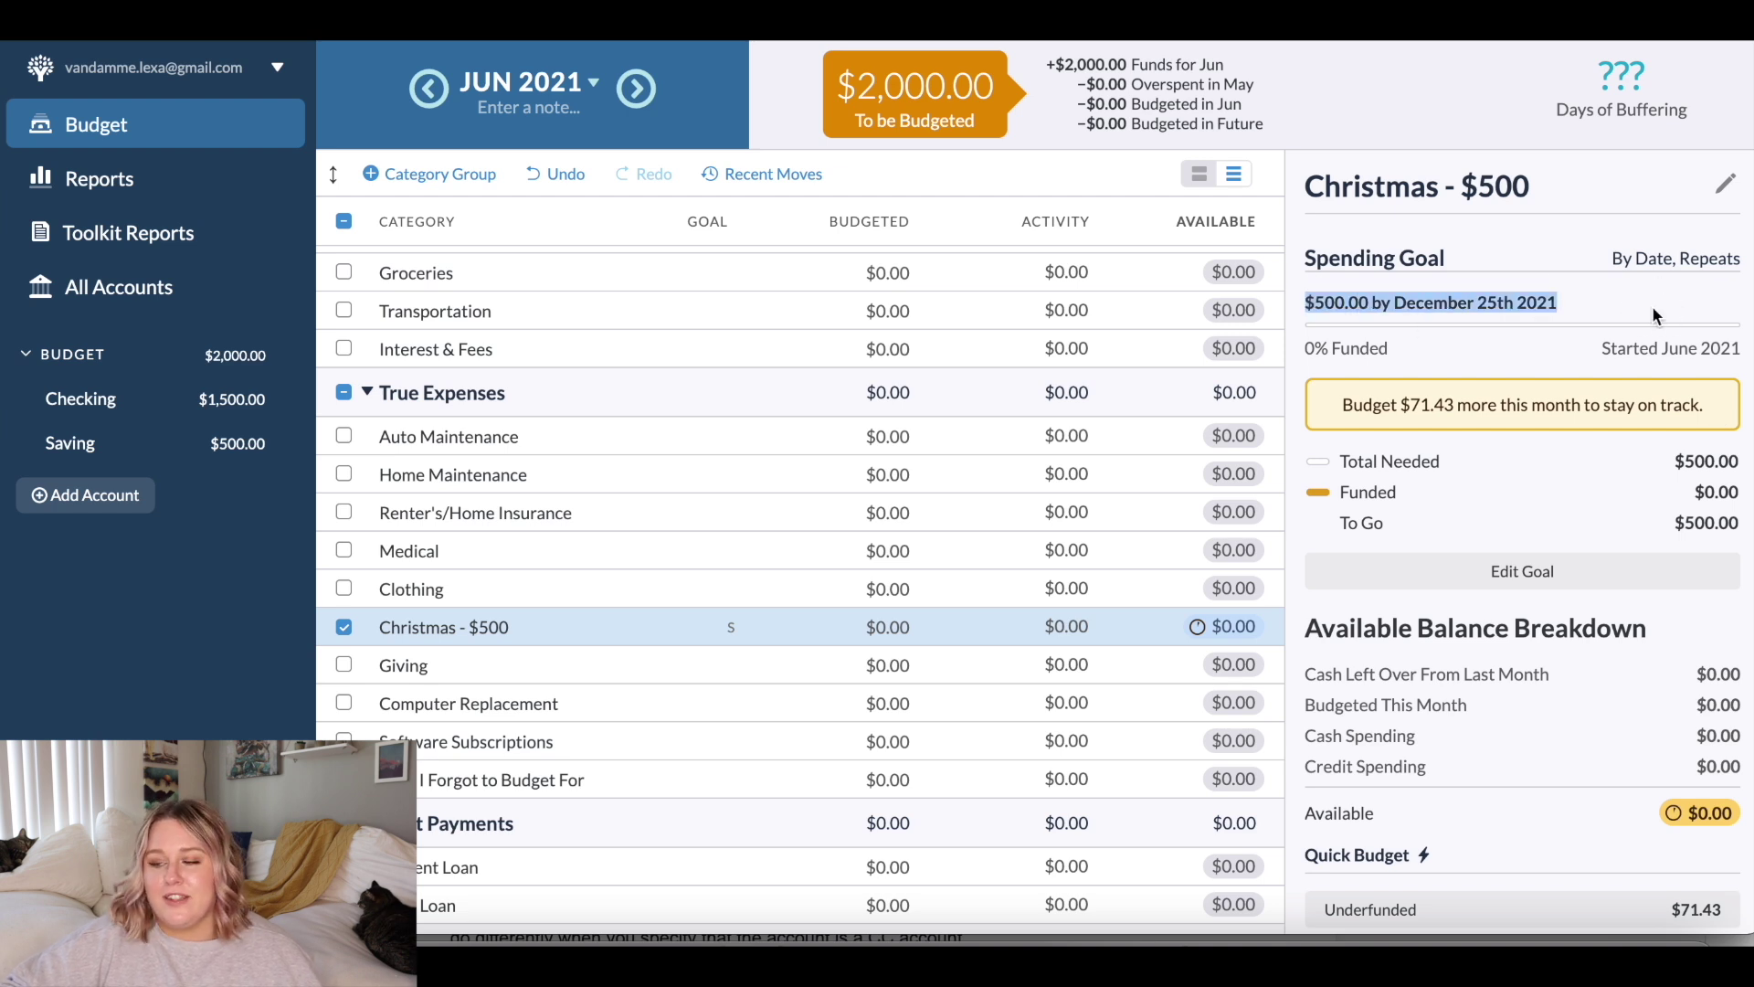
drag(1339, 404, 1747, 440)
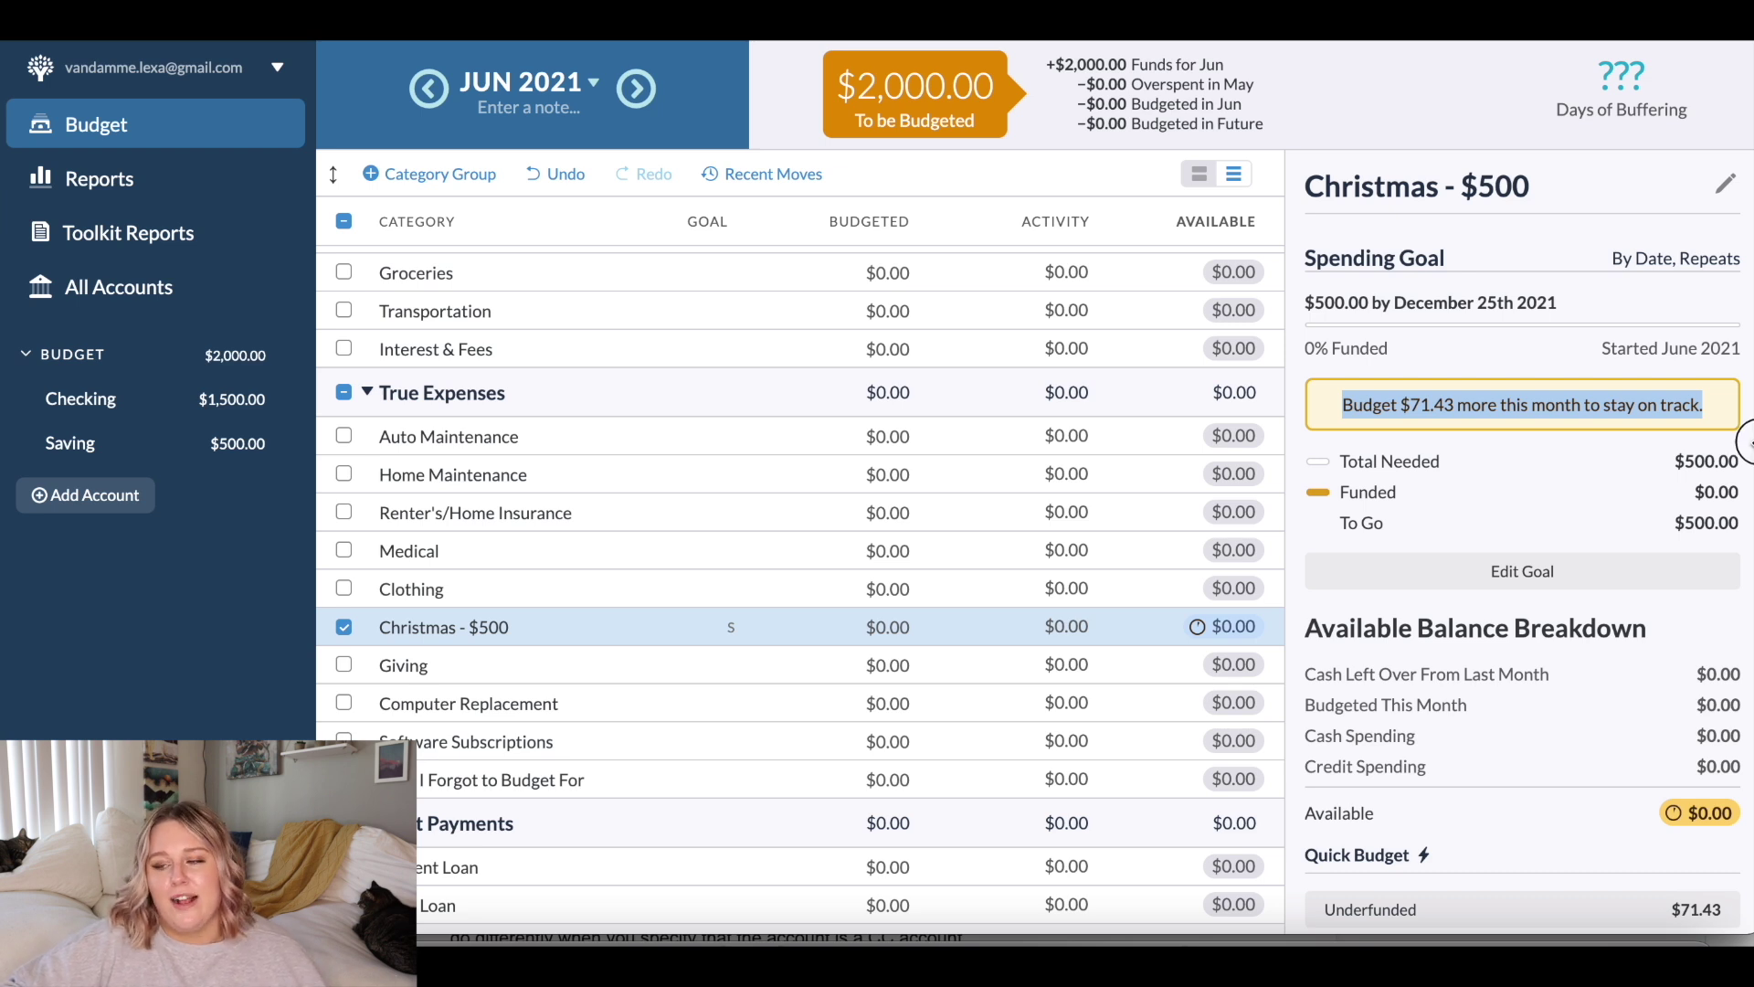
click(1002, 627)
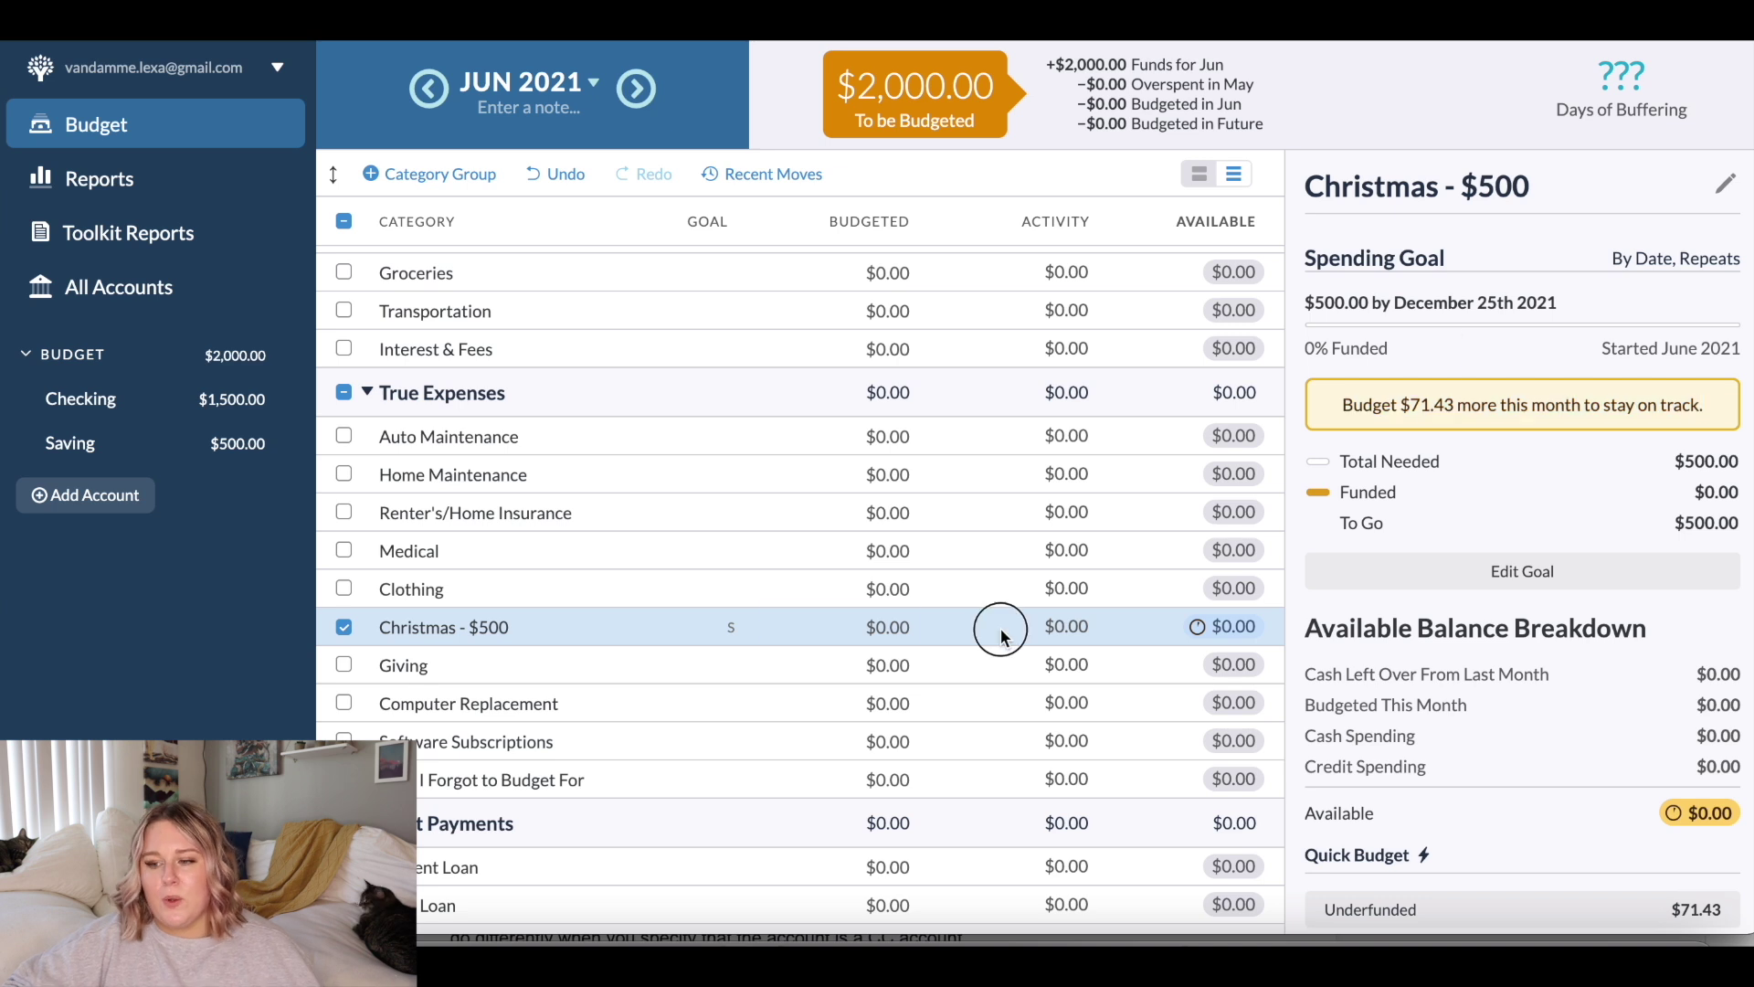
scroll(1424, 810, down, 1)
scroll(1424, 811, down, 2)
click(1449, 714)
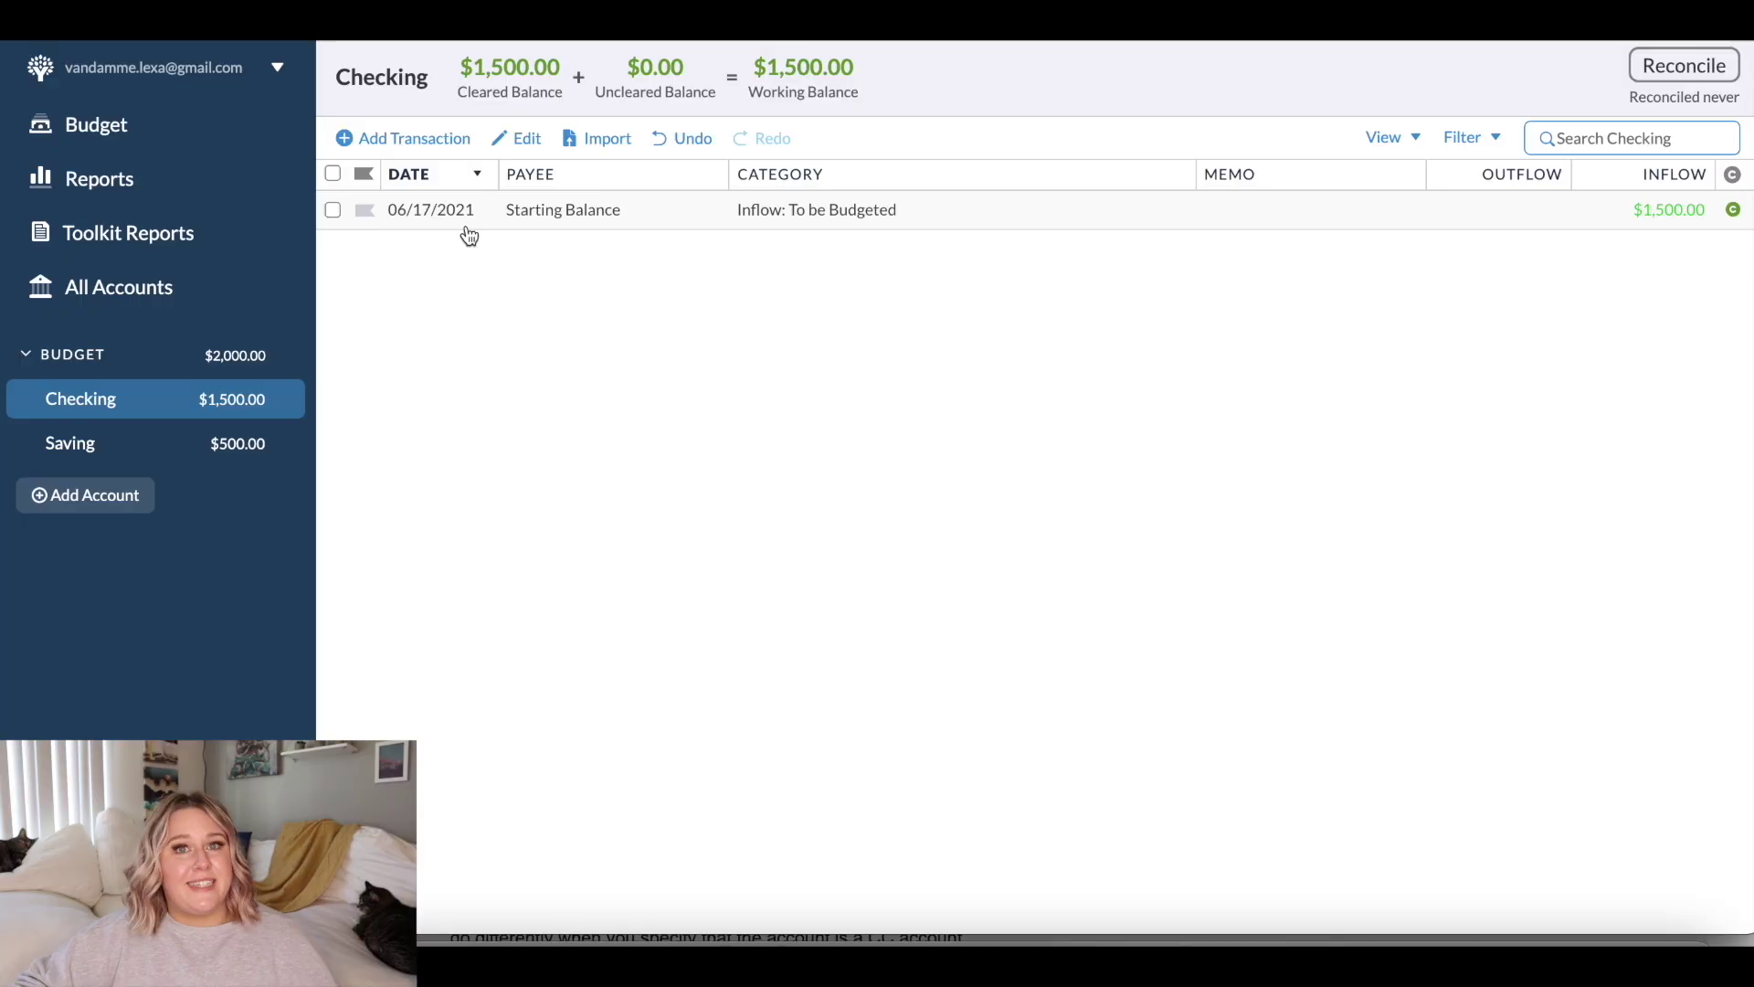
Step: Add a Checking transaction with payee Walmart, category Christmas - $500 and an outflow of 25, and save it
click(382, 147)
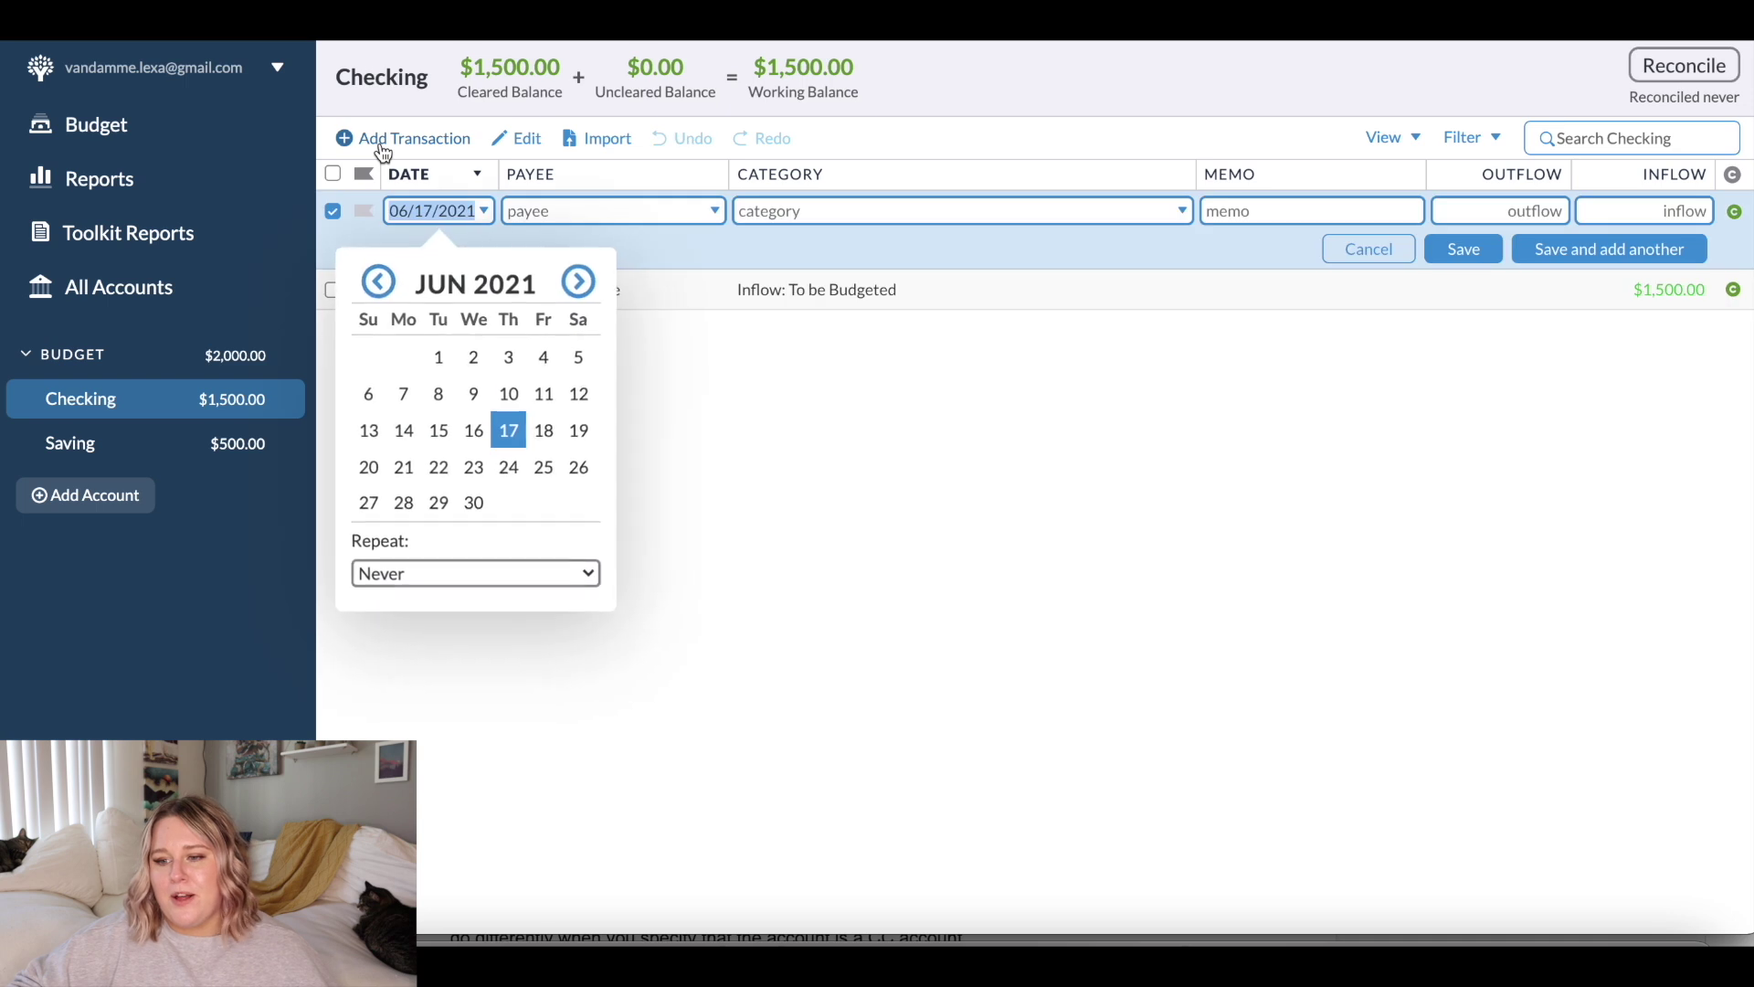
click(544, 210)
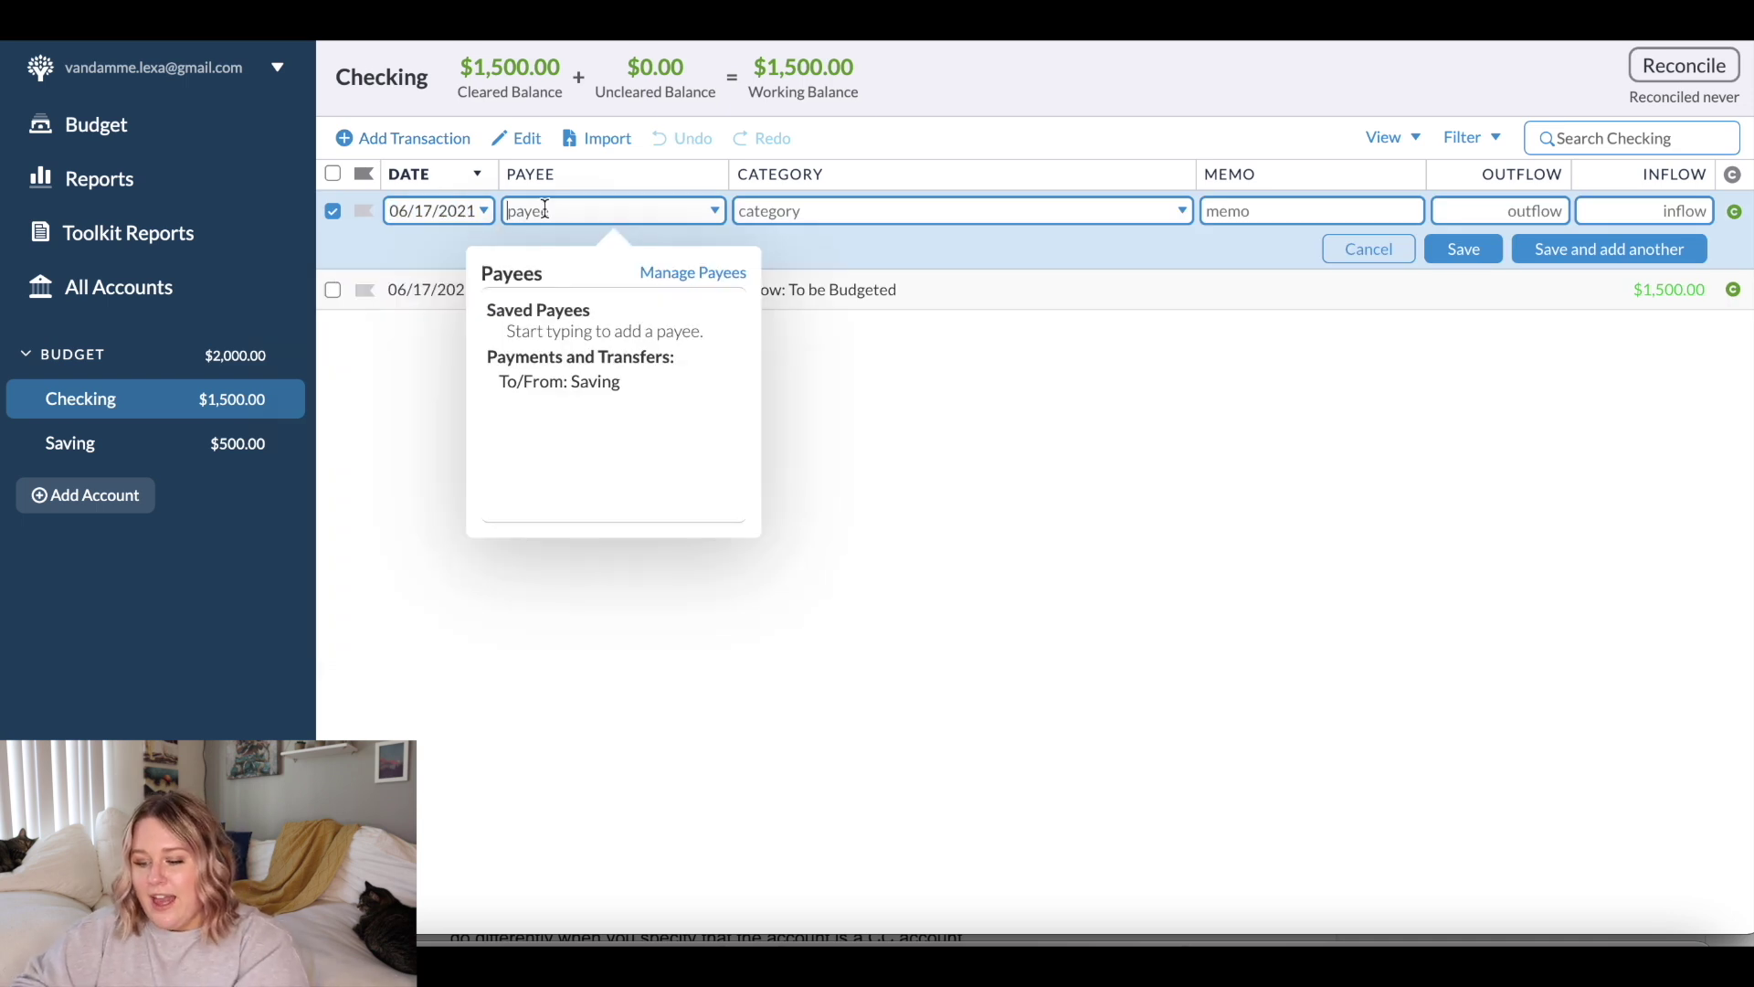
text(Walmart)
key(Tab)
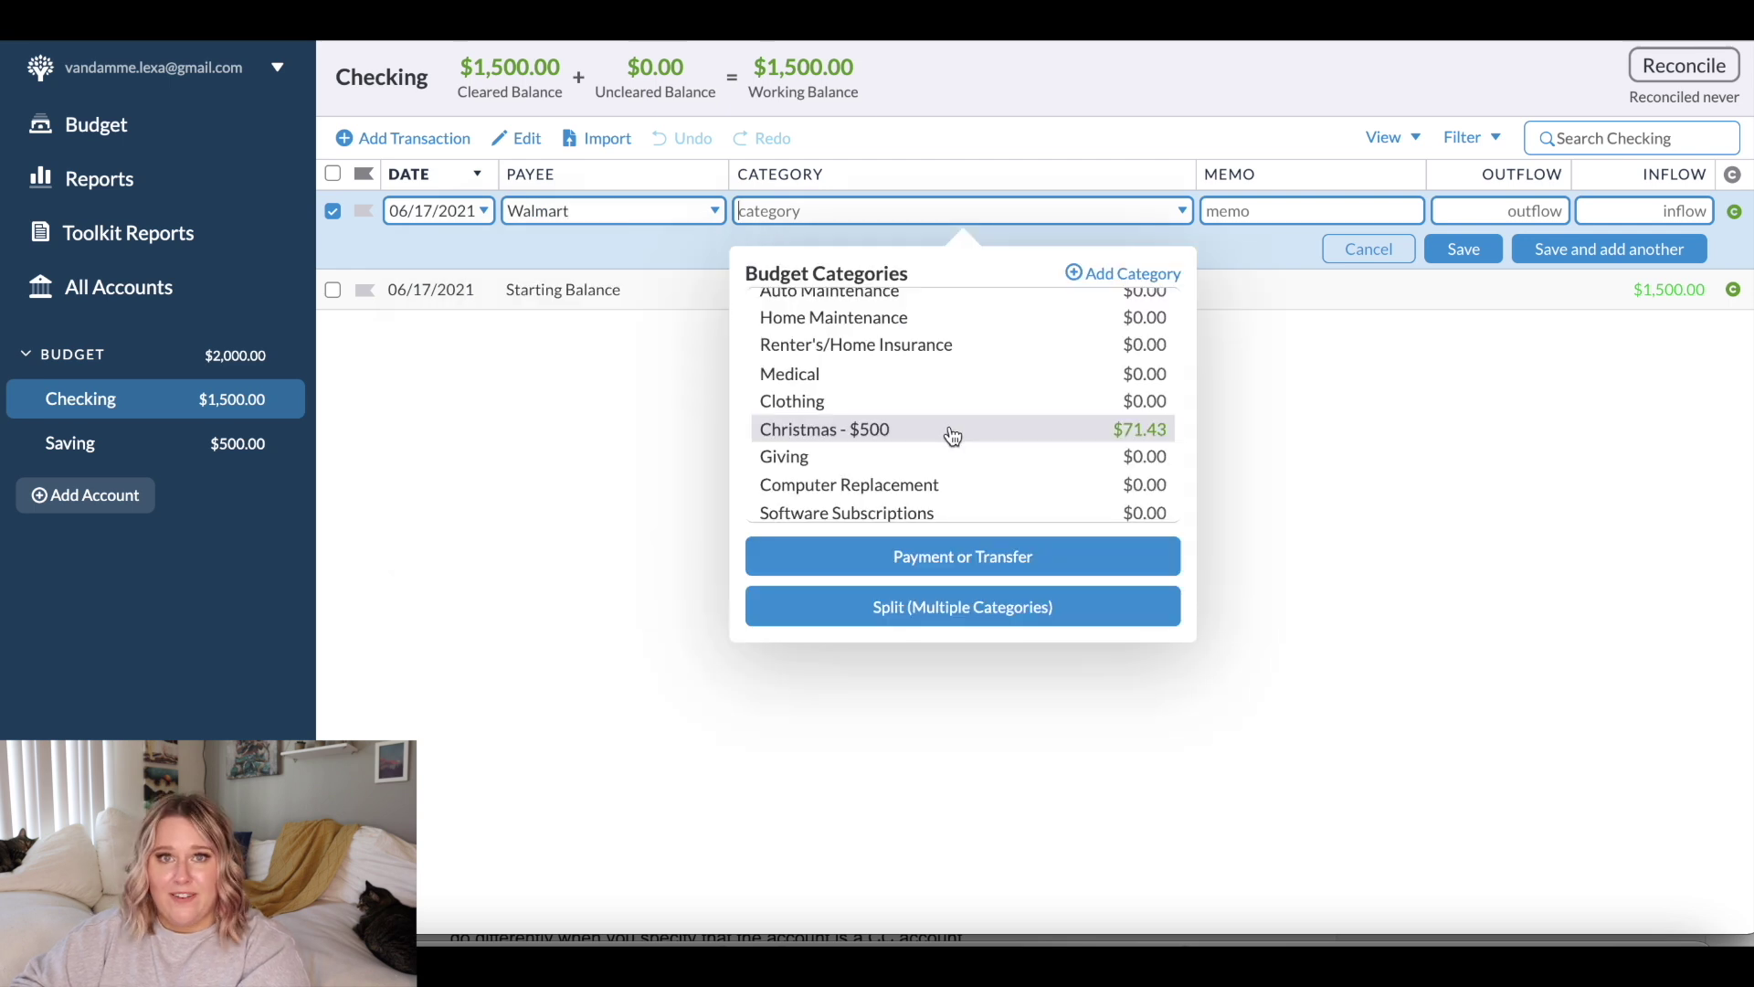
click(952, 435)
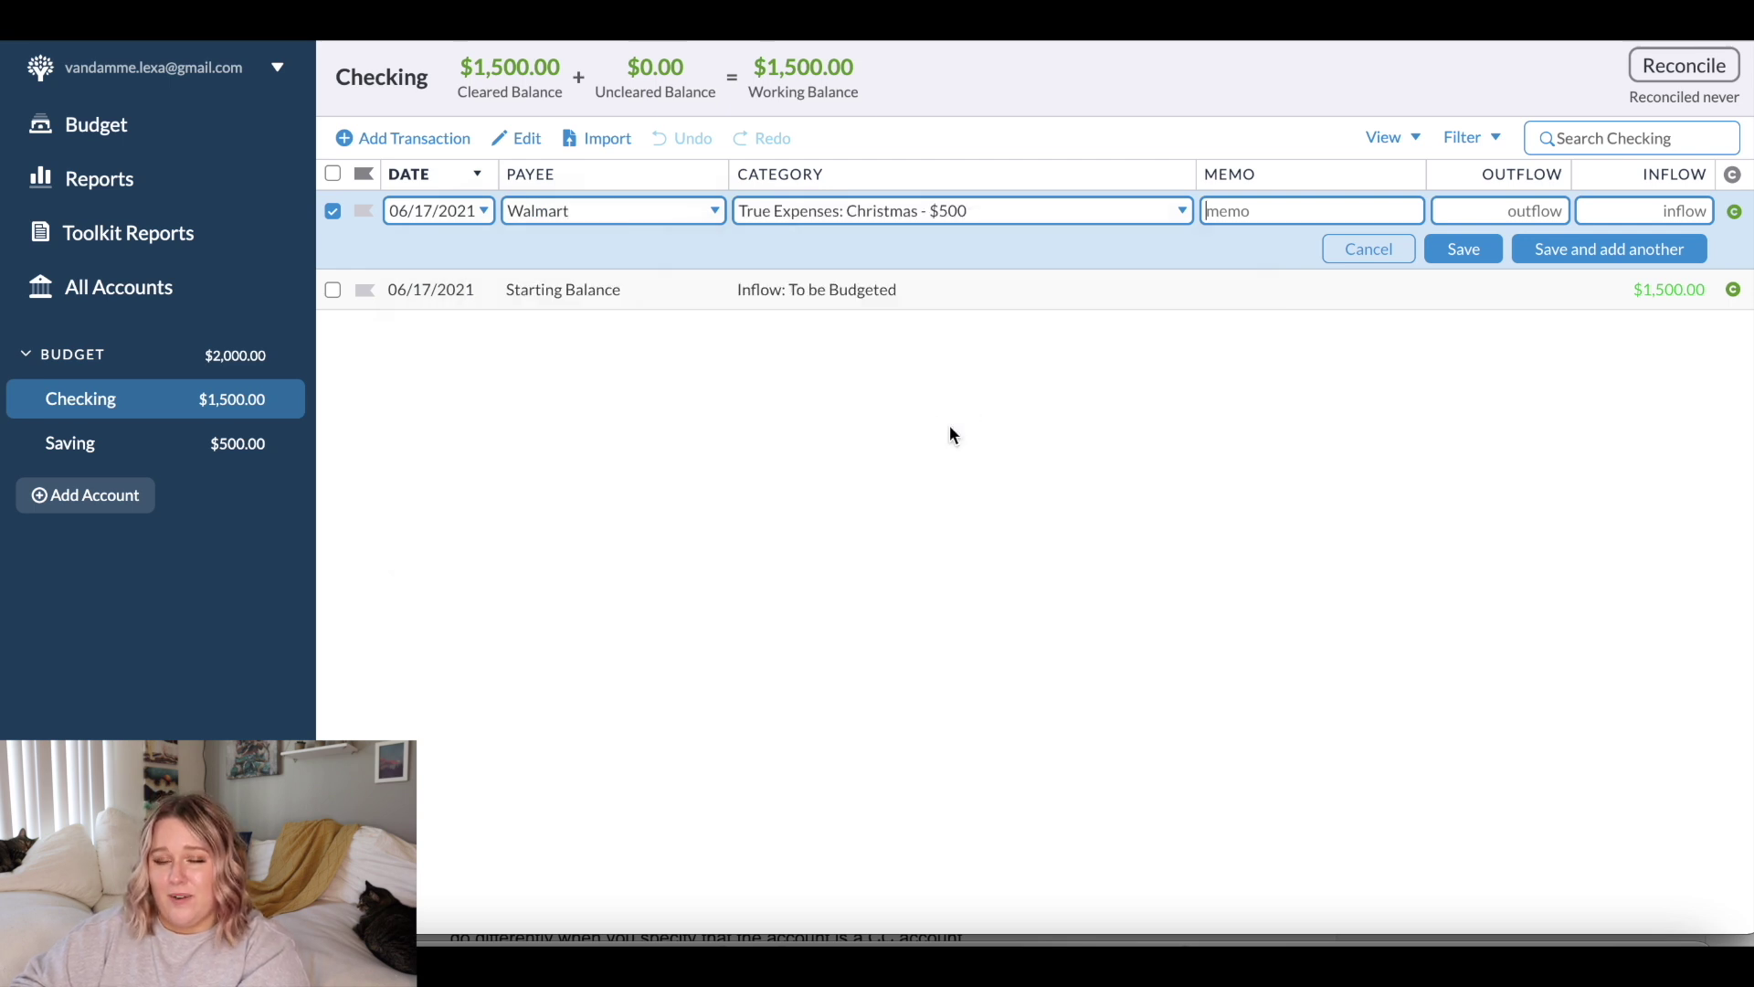
click(1520, 219)
text(25)
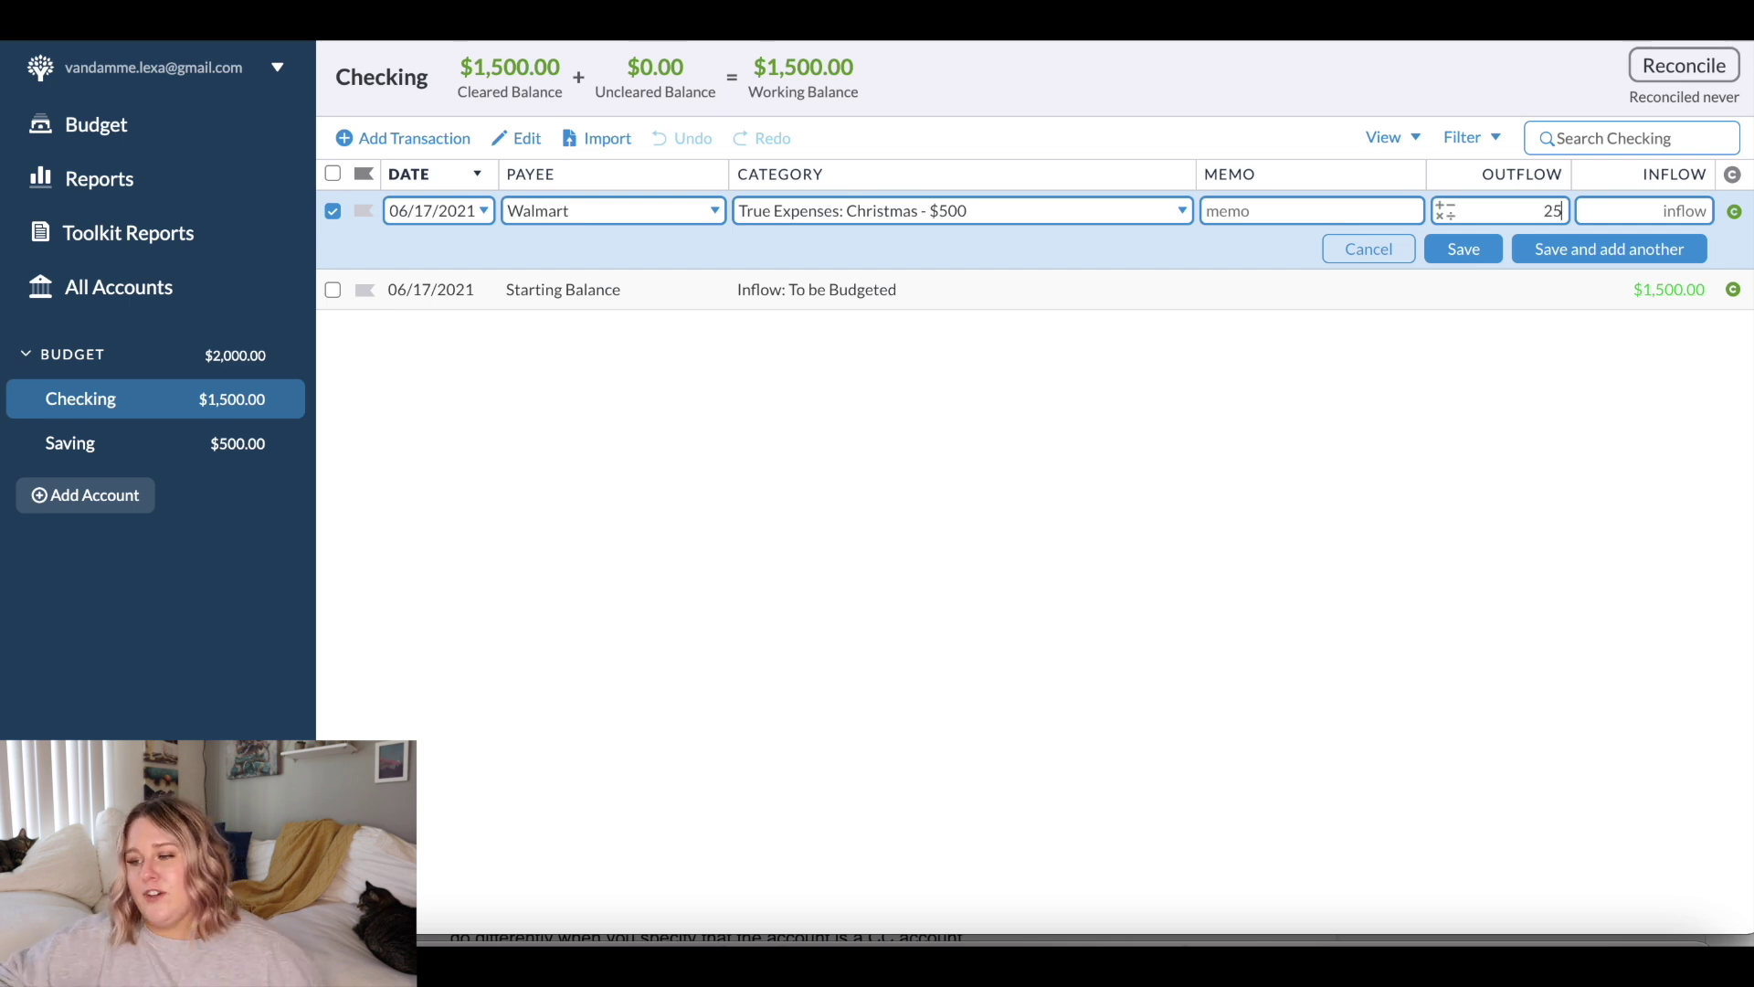
click(1464, 248)
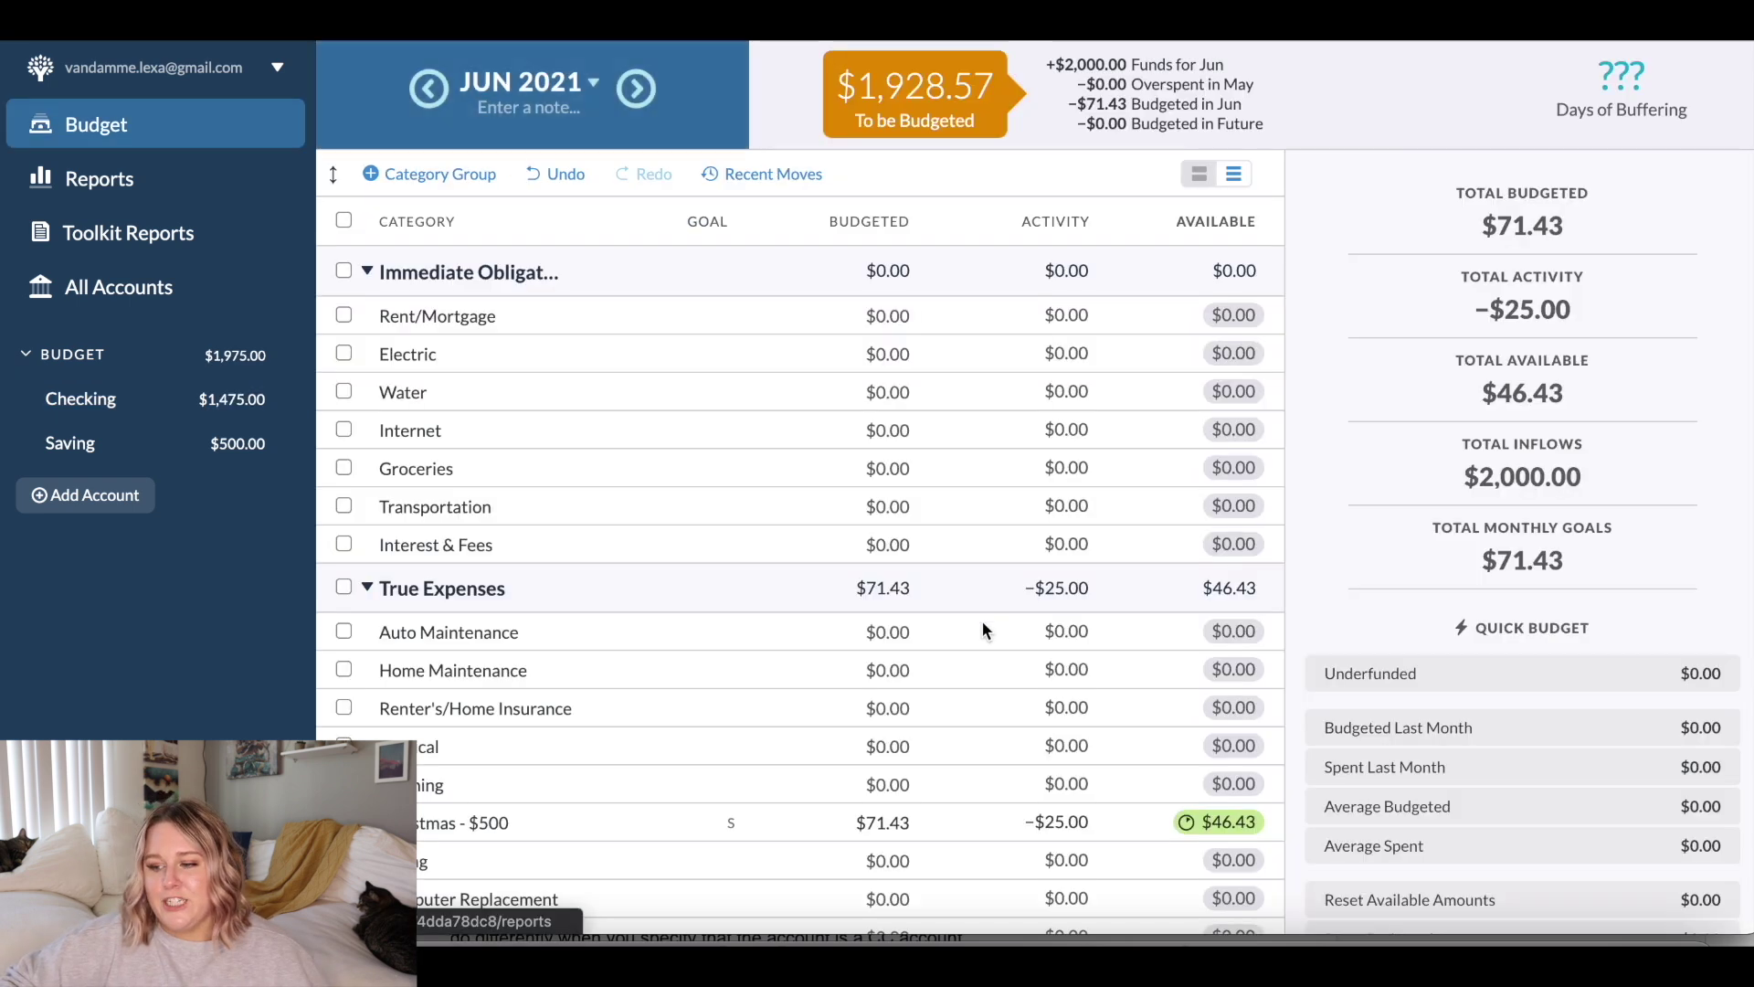
Step: Check how the Walmart purchase affects the Christmas category's funding progress and available balance in the June budget
scroll(981, 620, down, 5)
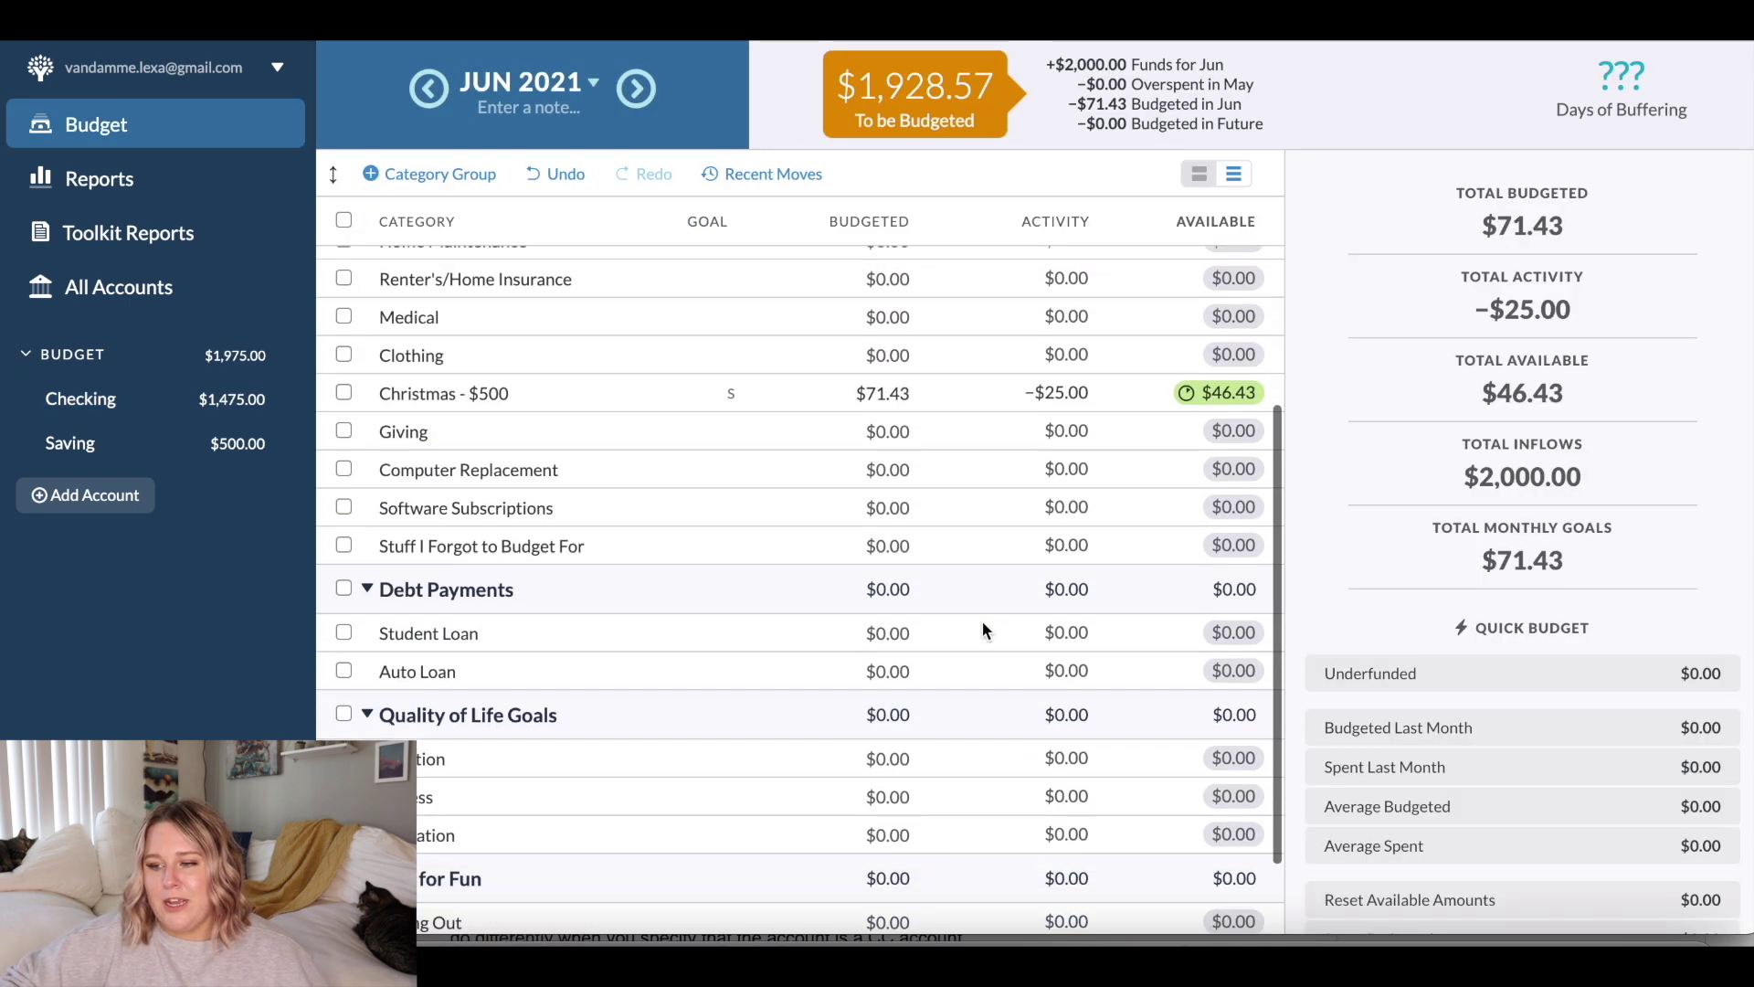
click(882, 393)
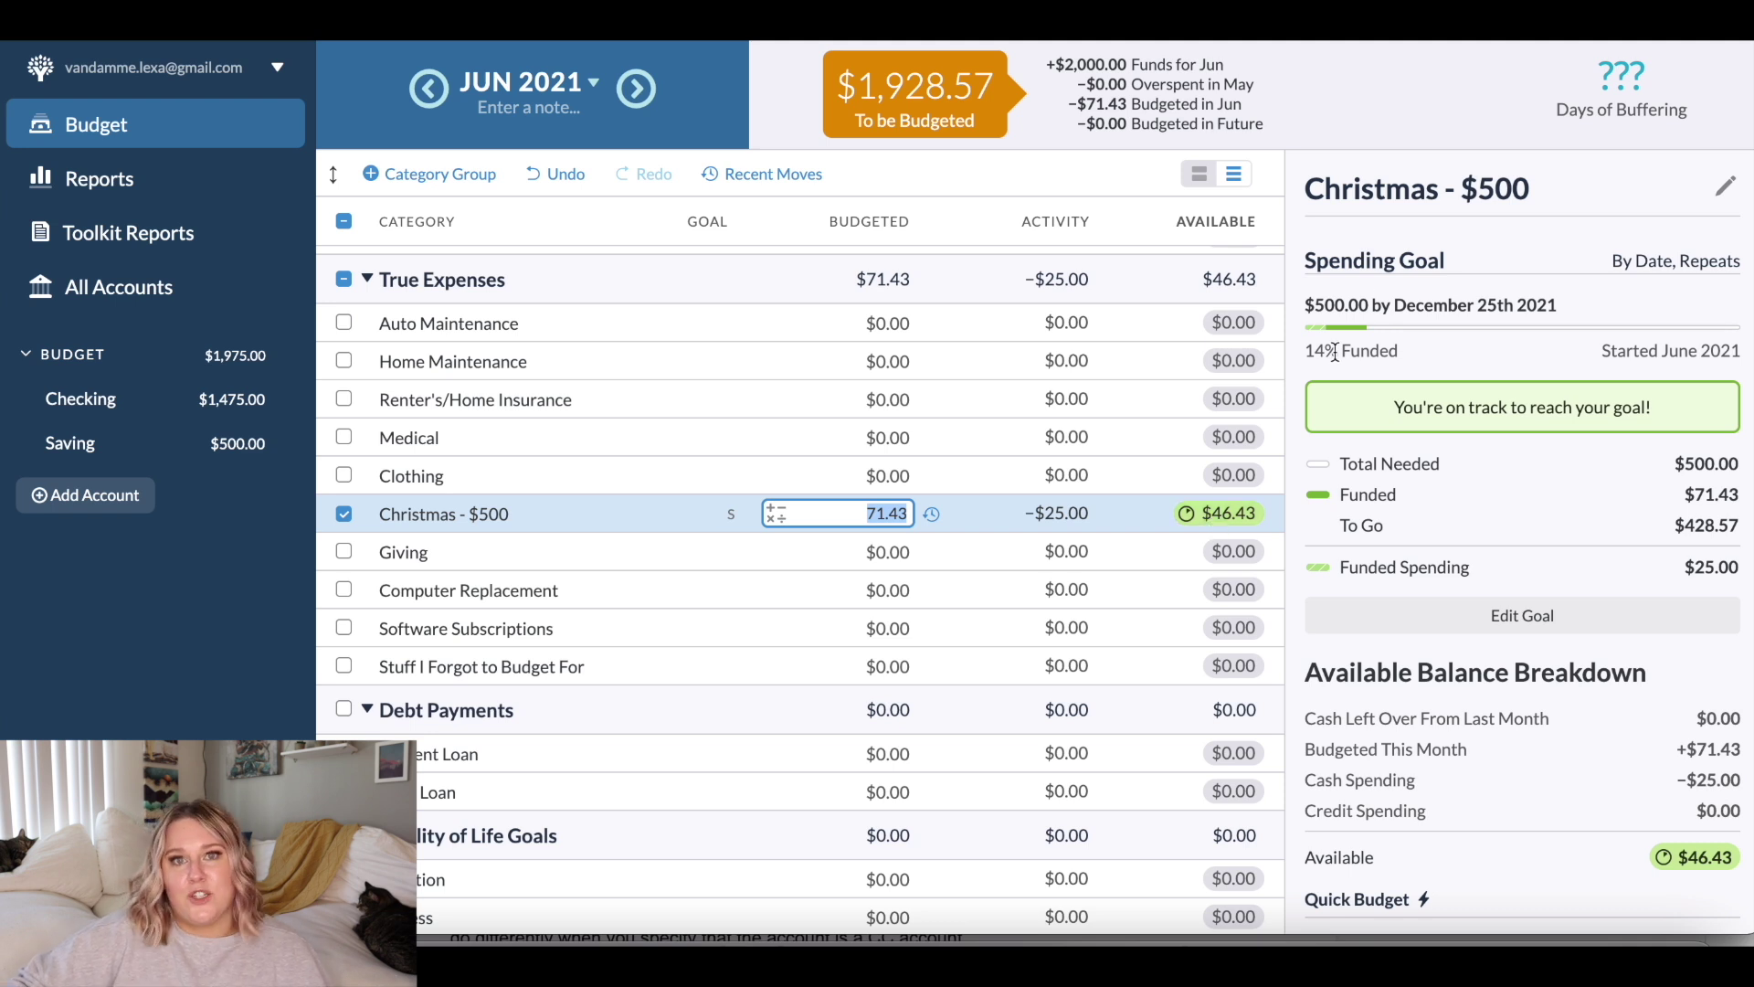
drag(1306, 351, 1416, 362)
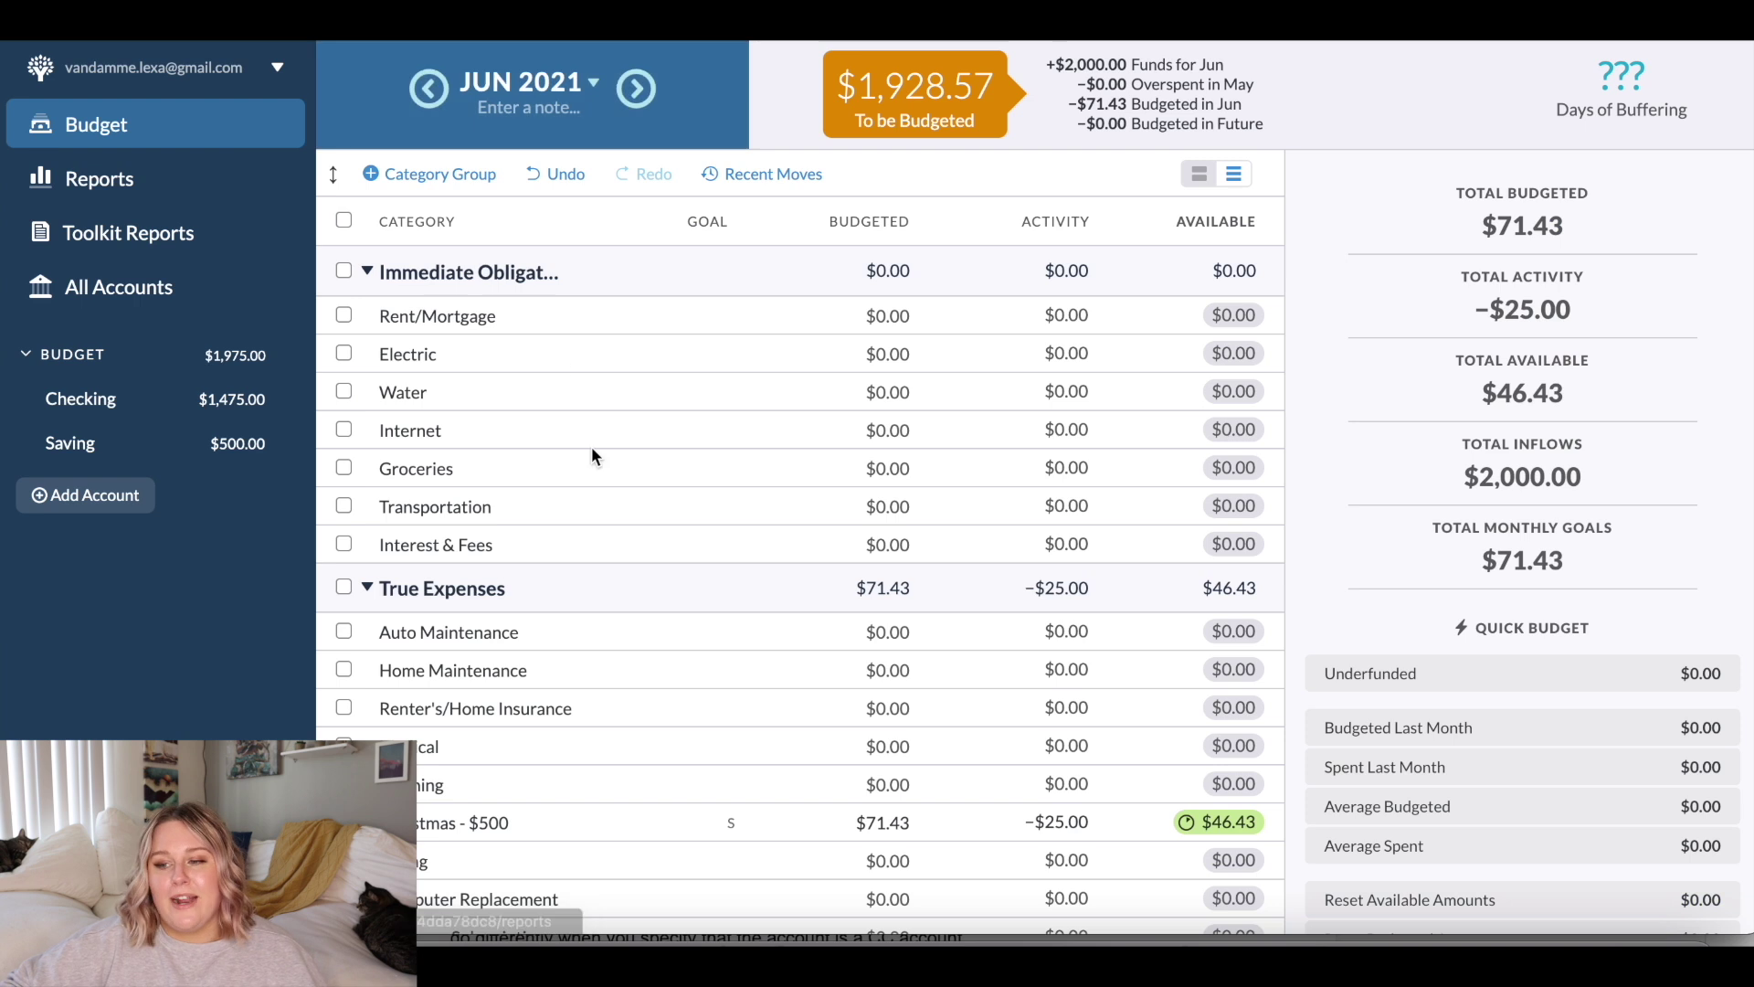
scroll(796, 579, down, 2)
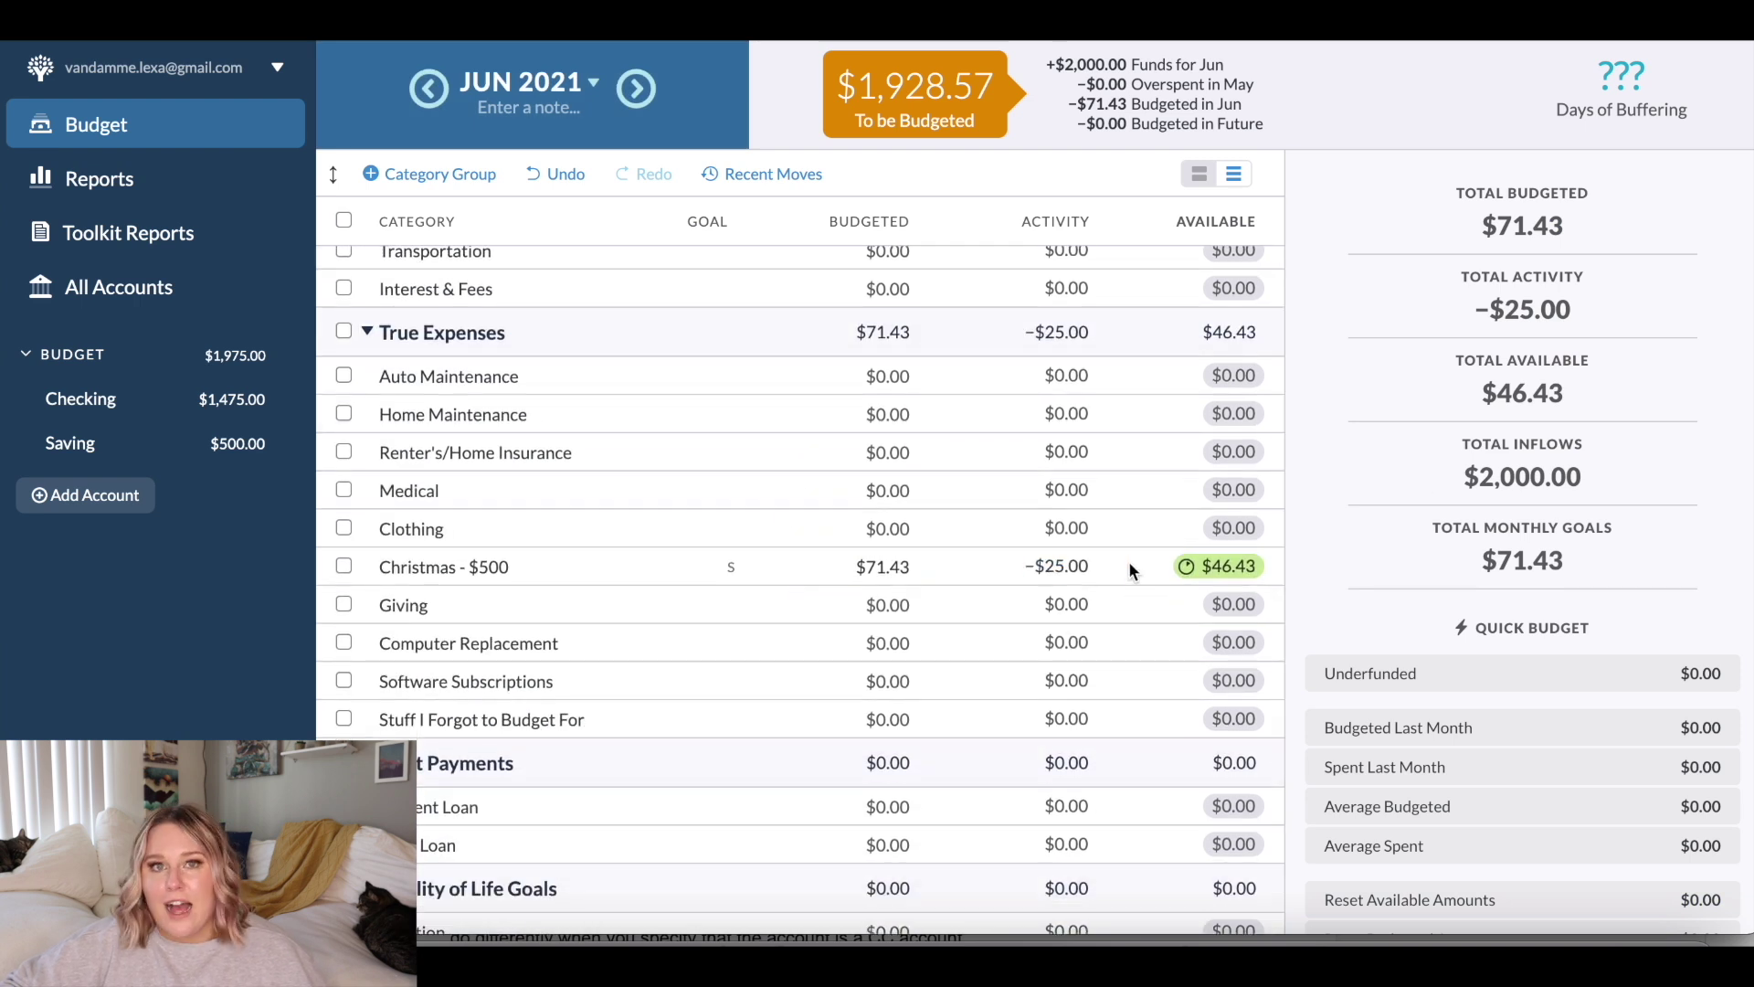
Step: Move $20 from the Christmas category's available balance to Rent/Mortgage
click(1124, 567)
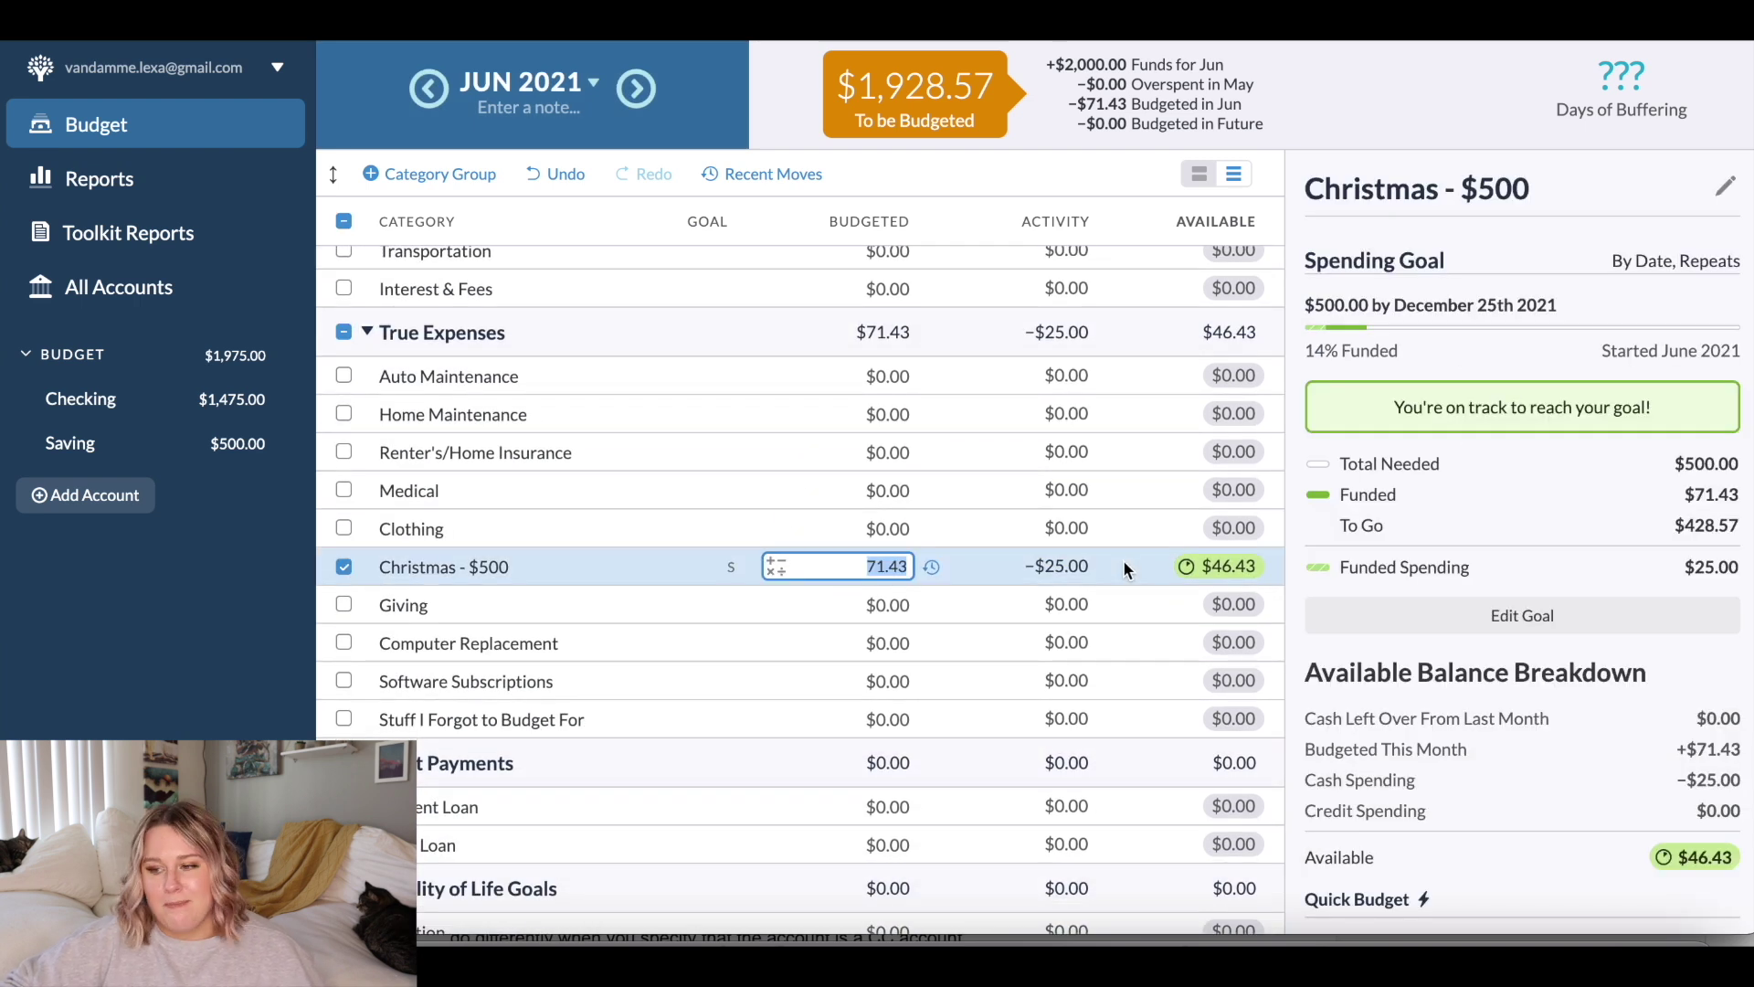
click(912, 565)
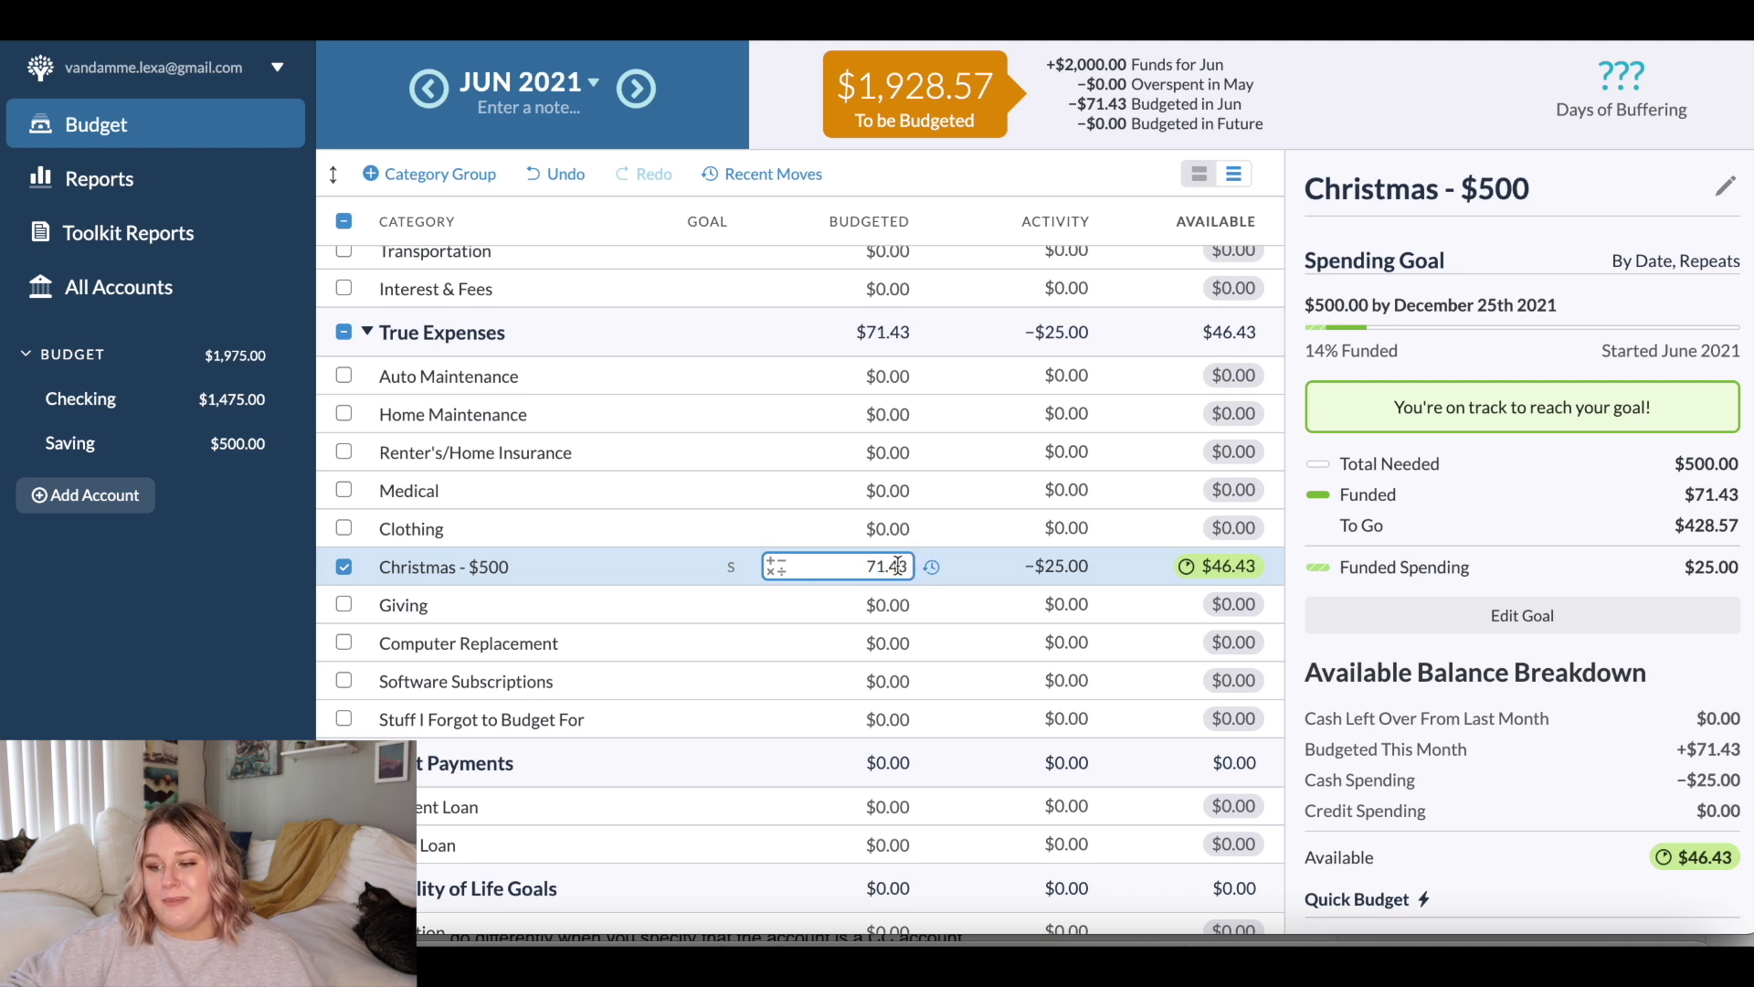
click(1224, 566)
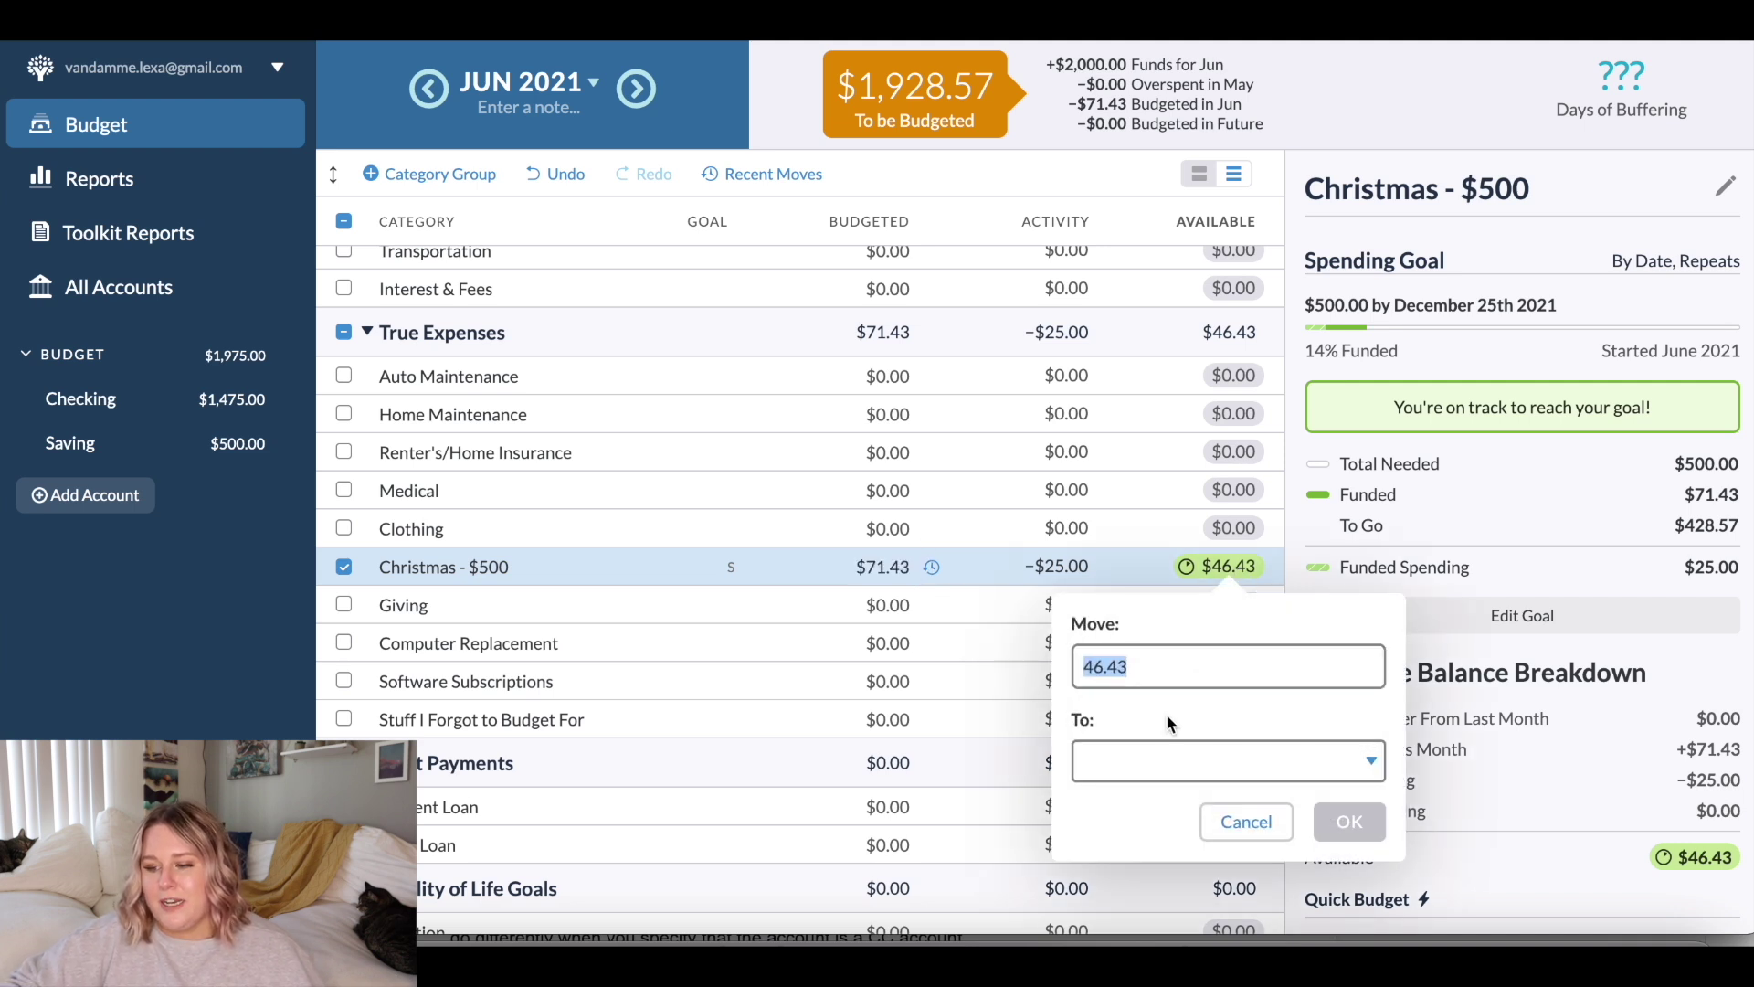
text(20)
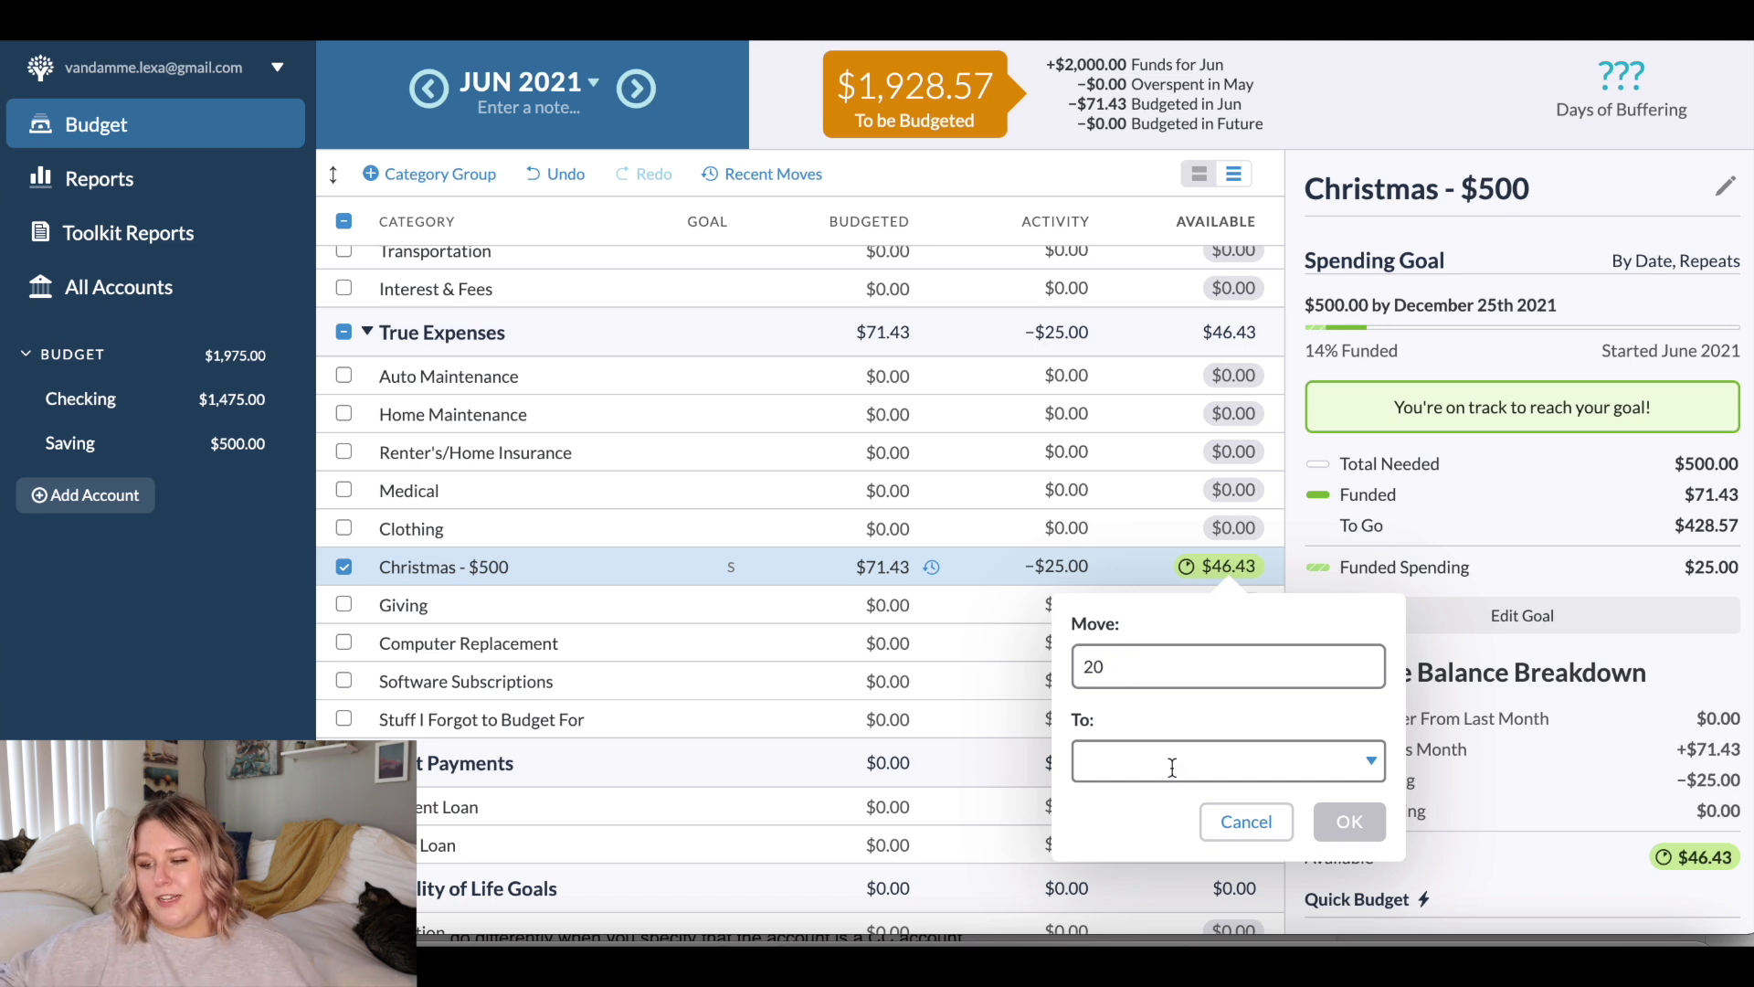
click(1172, 768)
click(1248, 528)
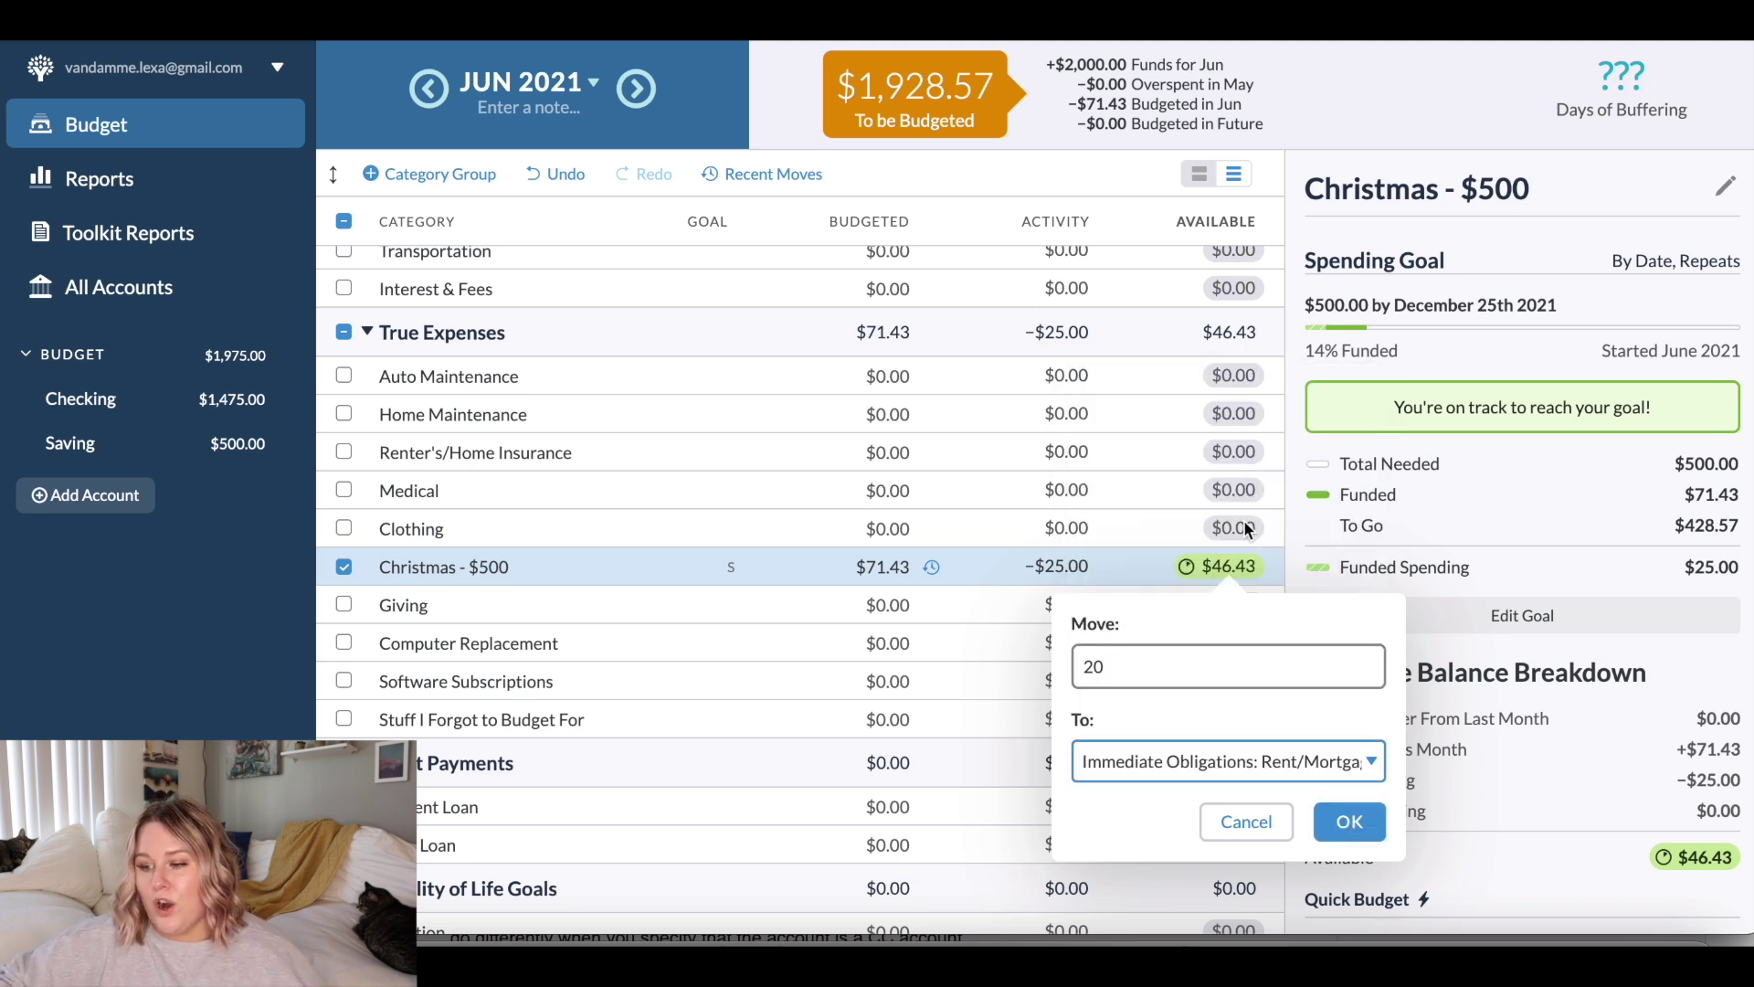
click(1354, 821)
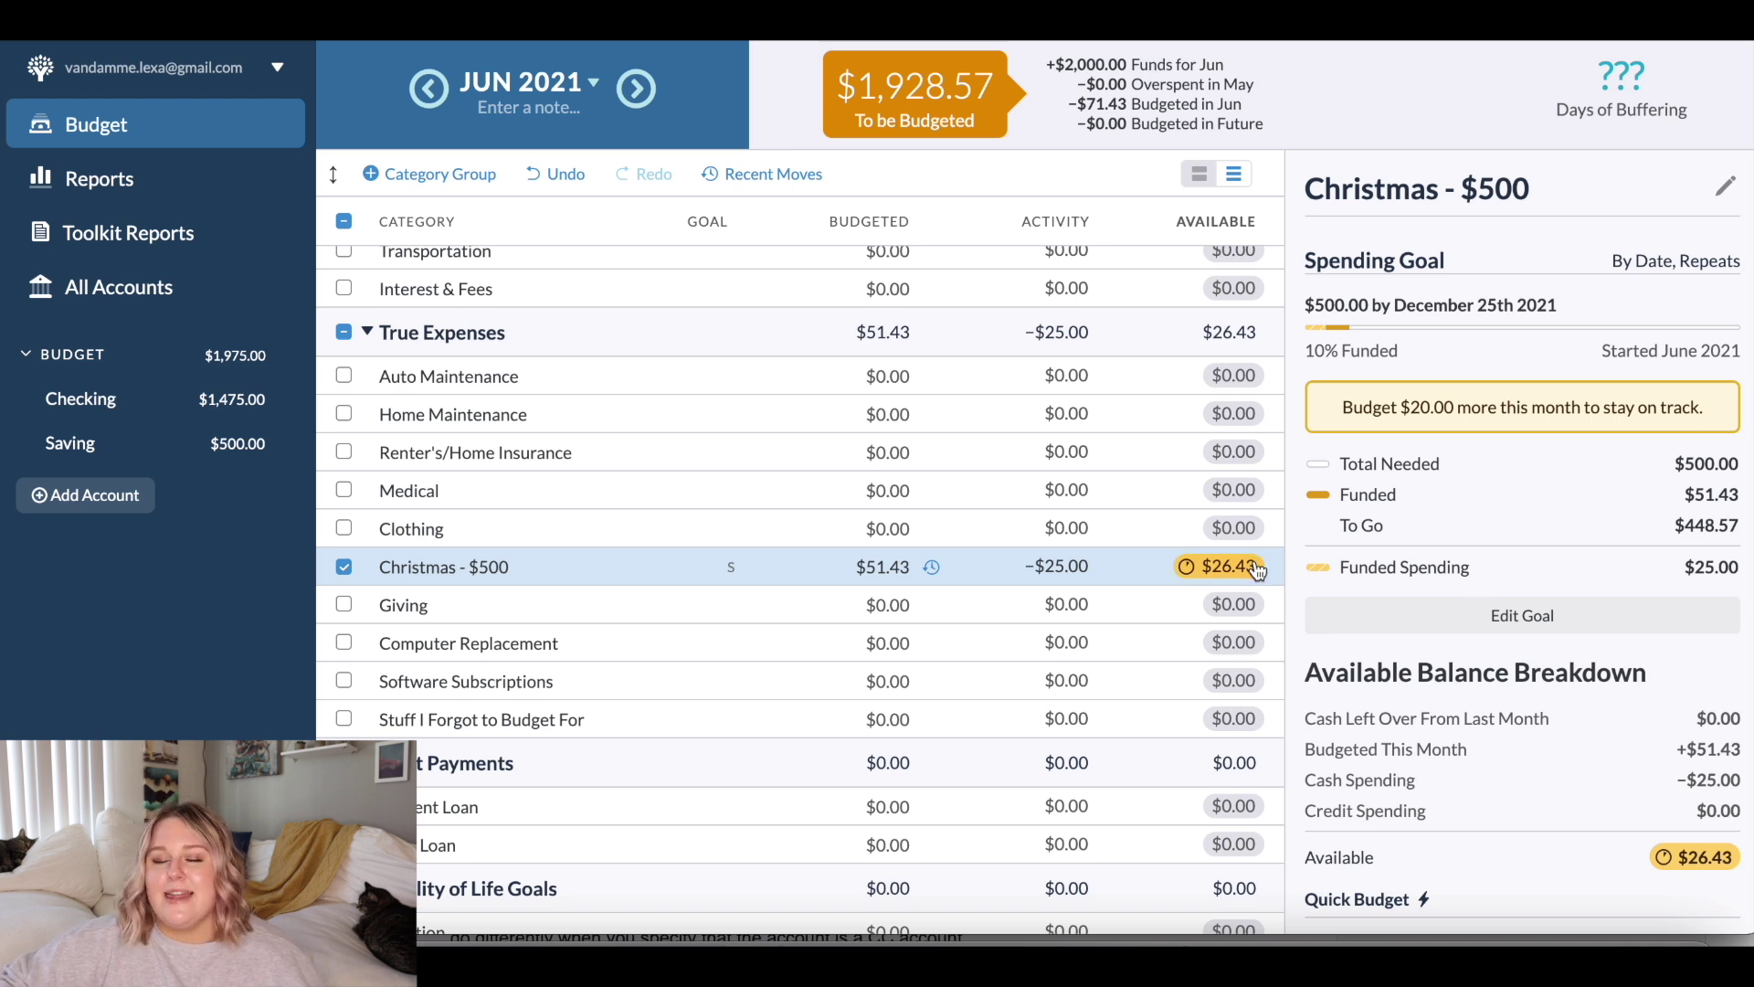
Step: Review the Christmas goal's shortfall and budget its underfunded amount of $20.00 from the unassigned funds
mouse_move(1258, 570)
click(864, 568)
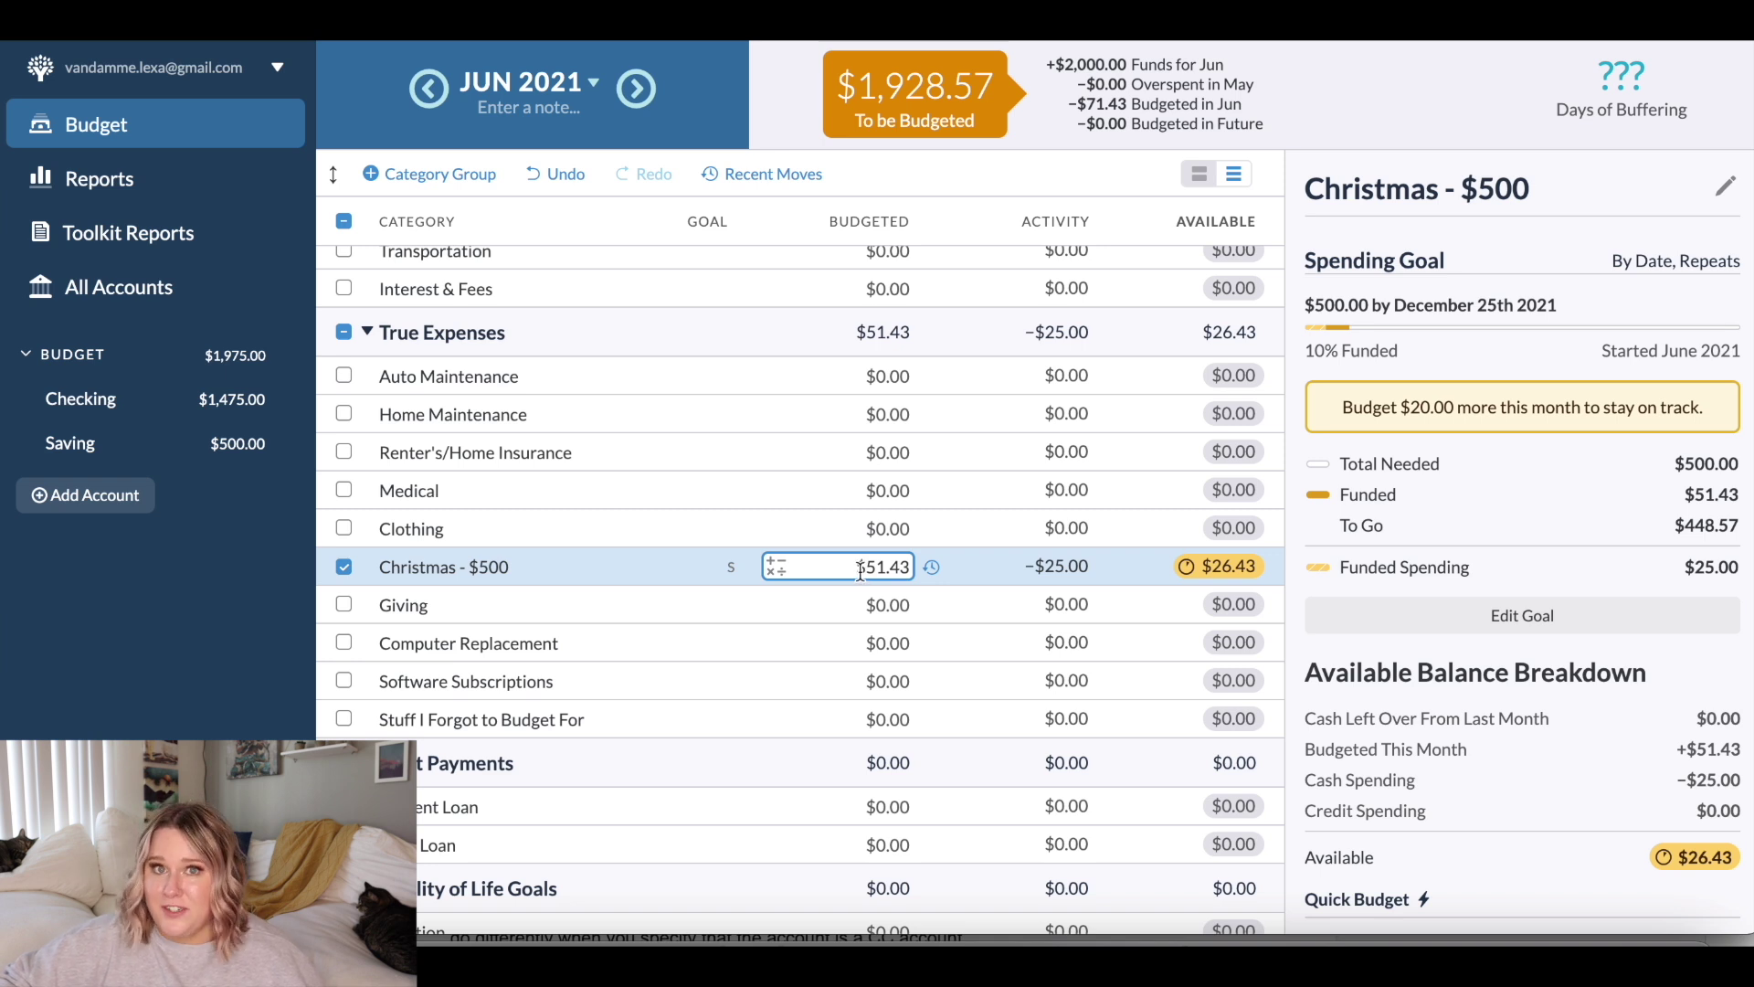
click(1436, 429)
click(891, 566)
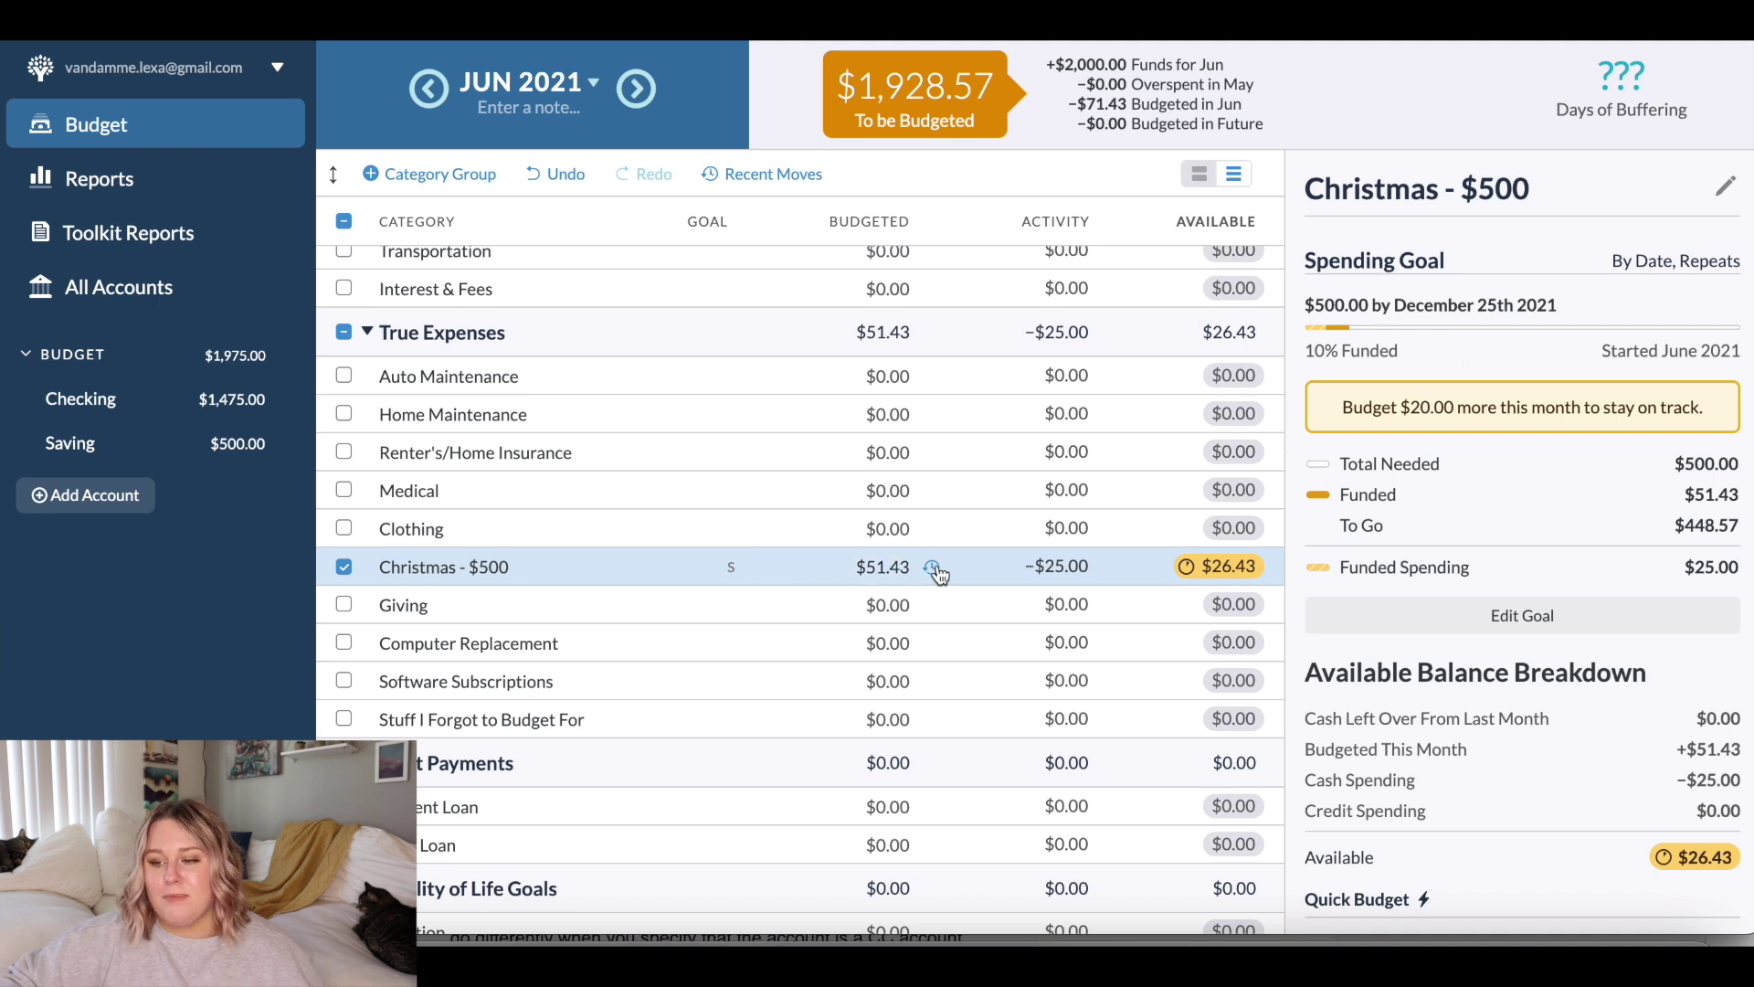
scroll(1517, 639, down, 4)
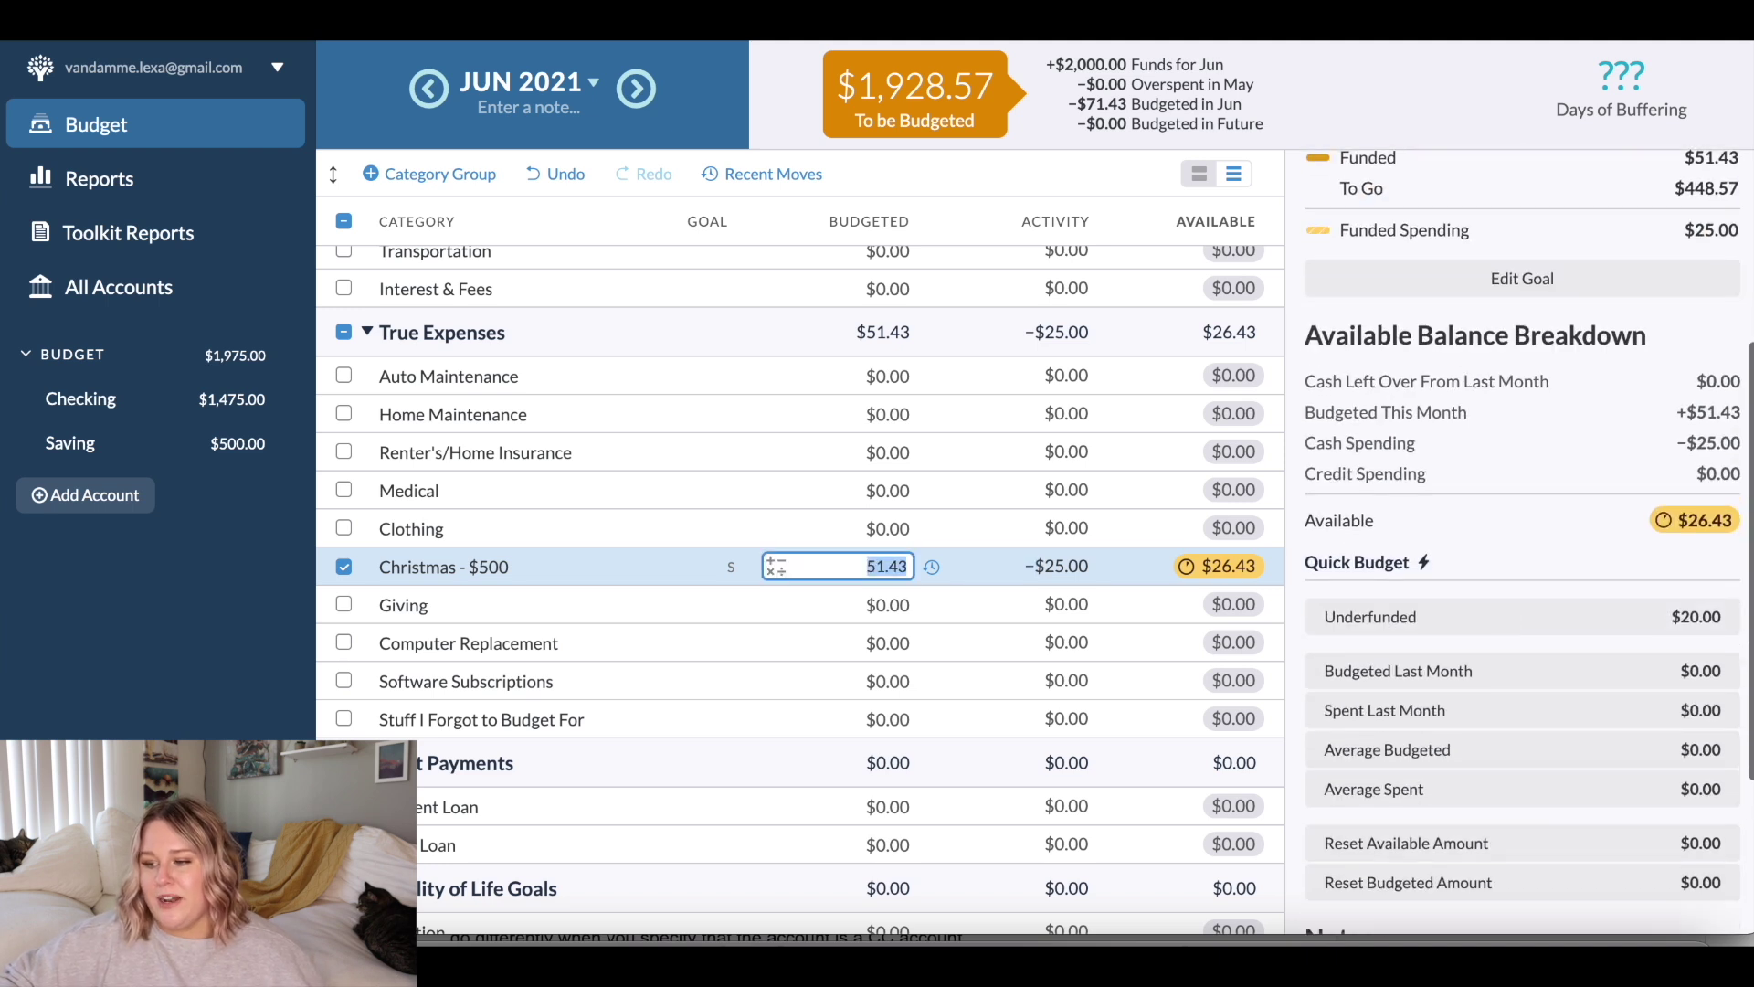
click(1480, 618)
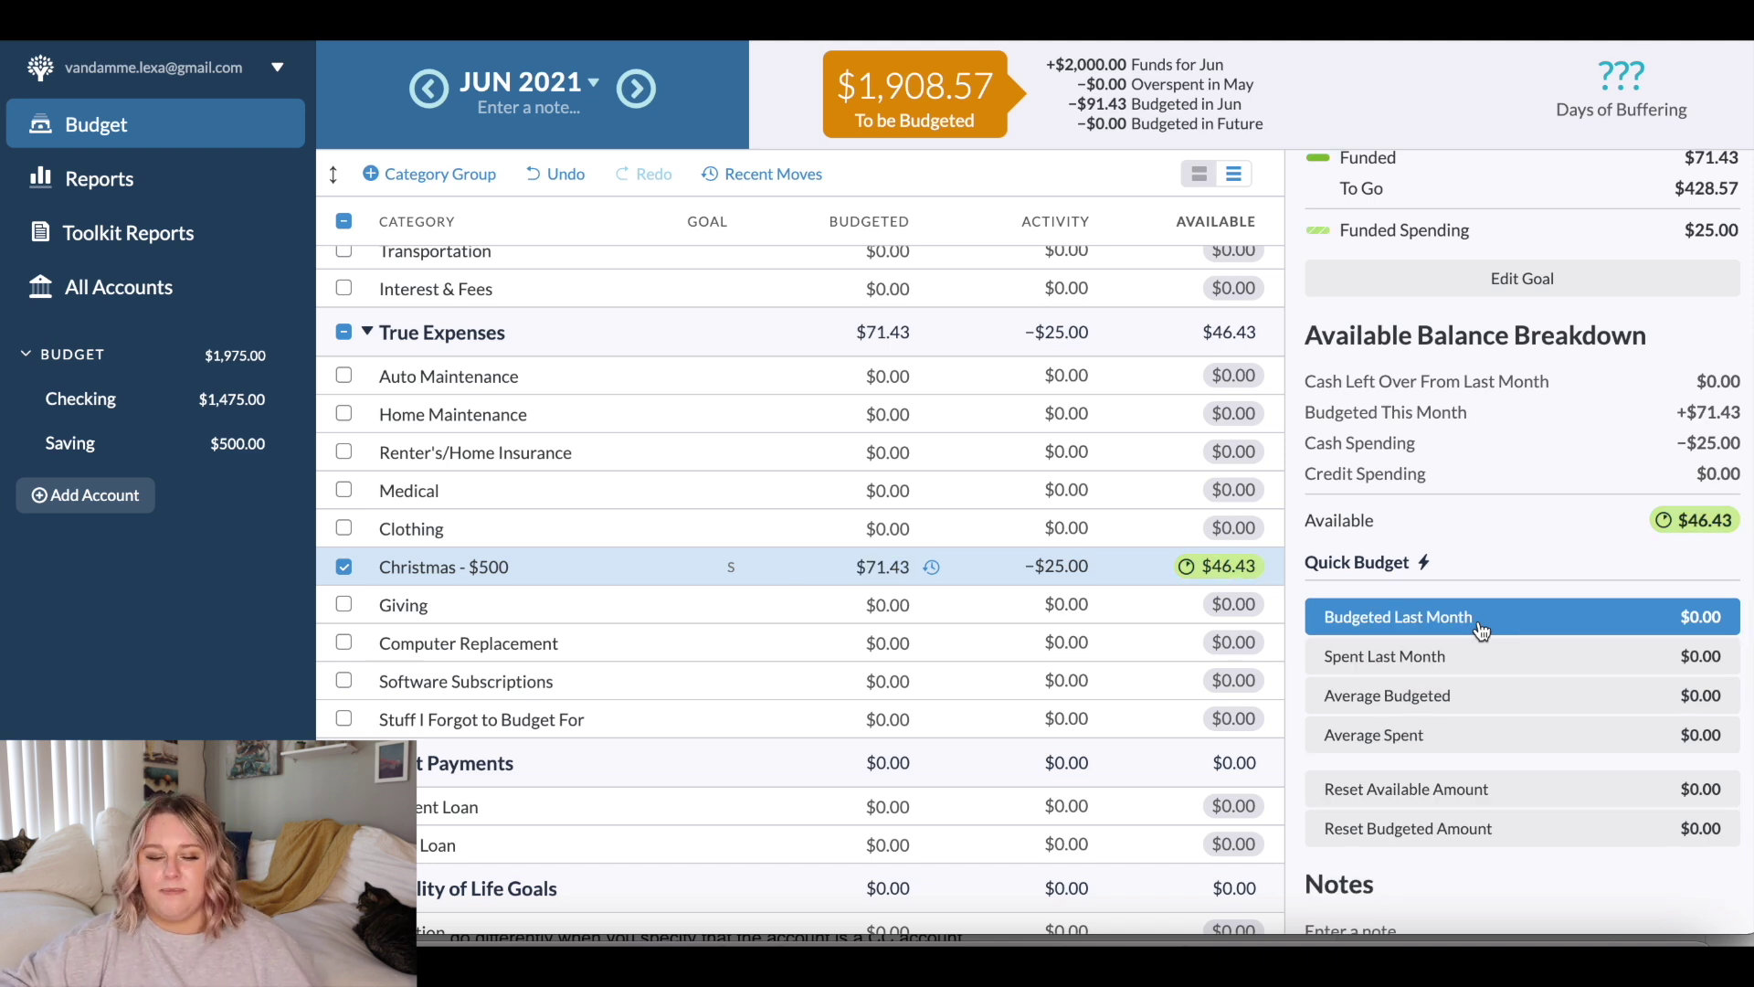
Step: Create a monthly Needed For Spending goal of $50 for the Electric category, due by the 15th, and save it
scroll(913, 411, up, 3)
click(877, 354)
click(1329, 293)
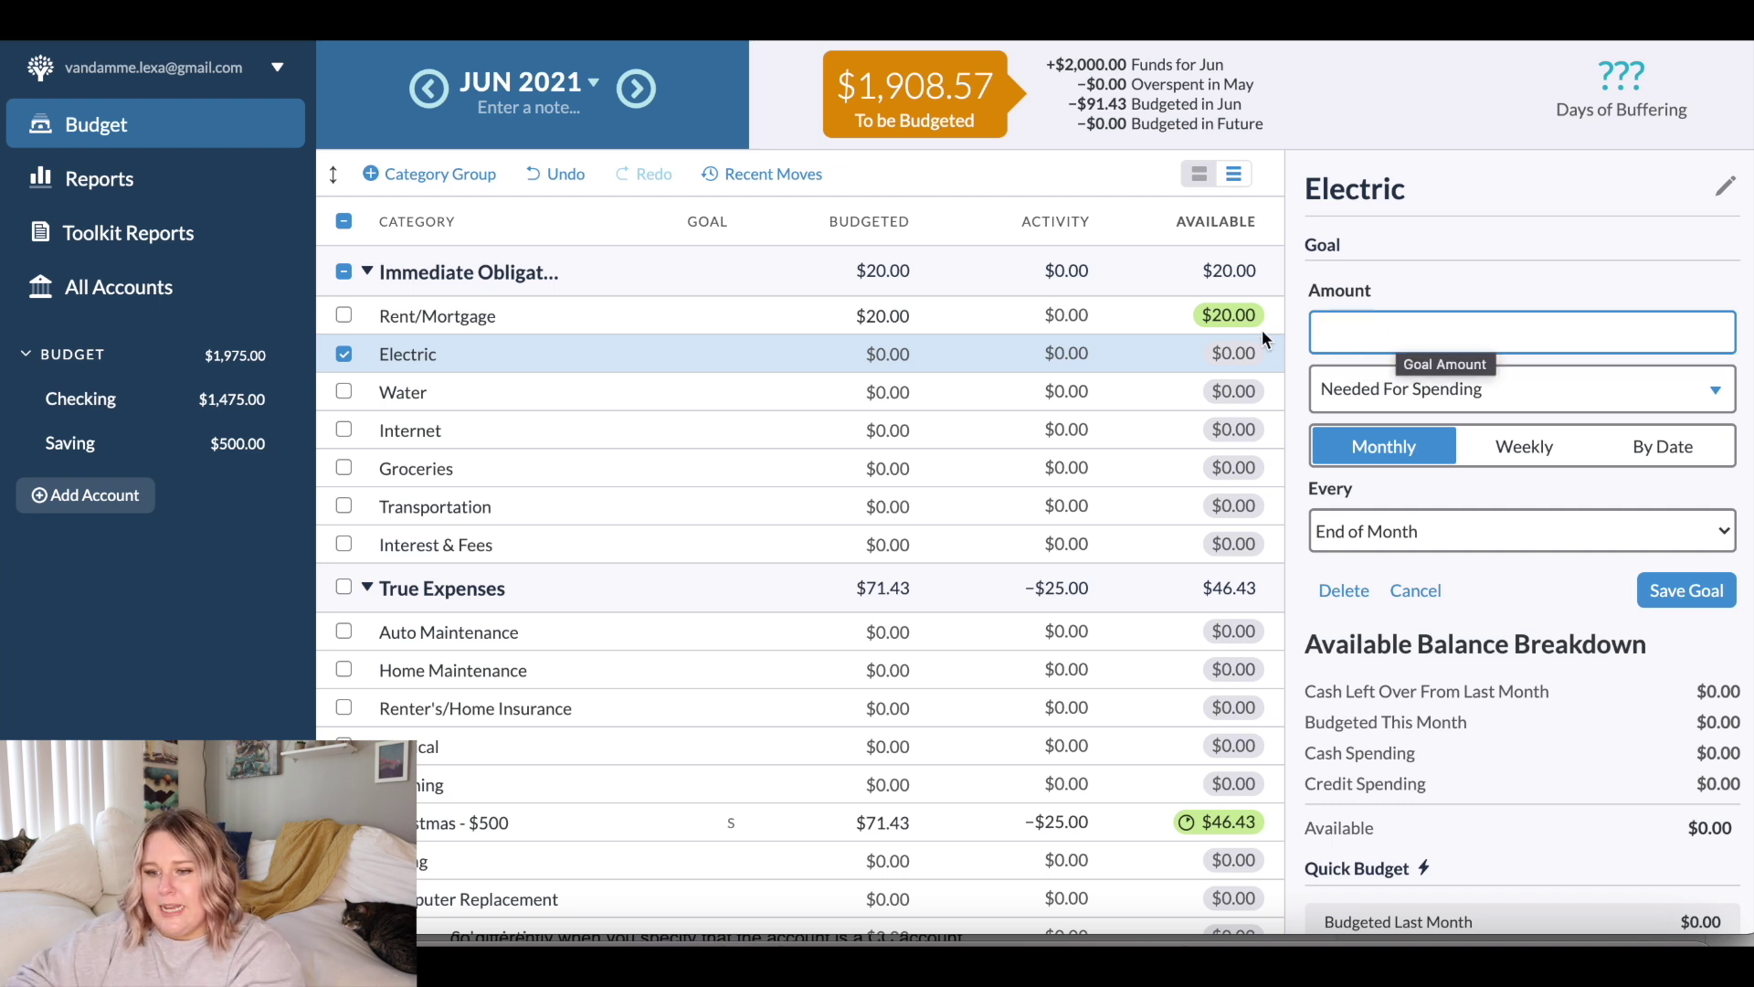
text(50)
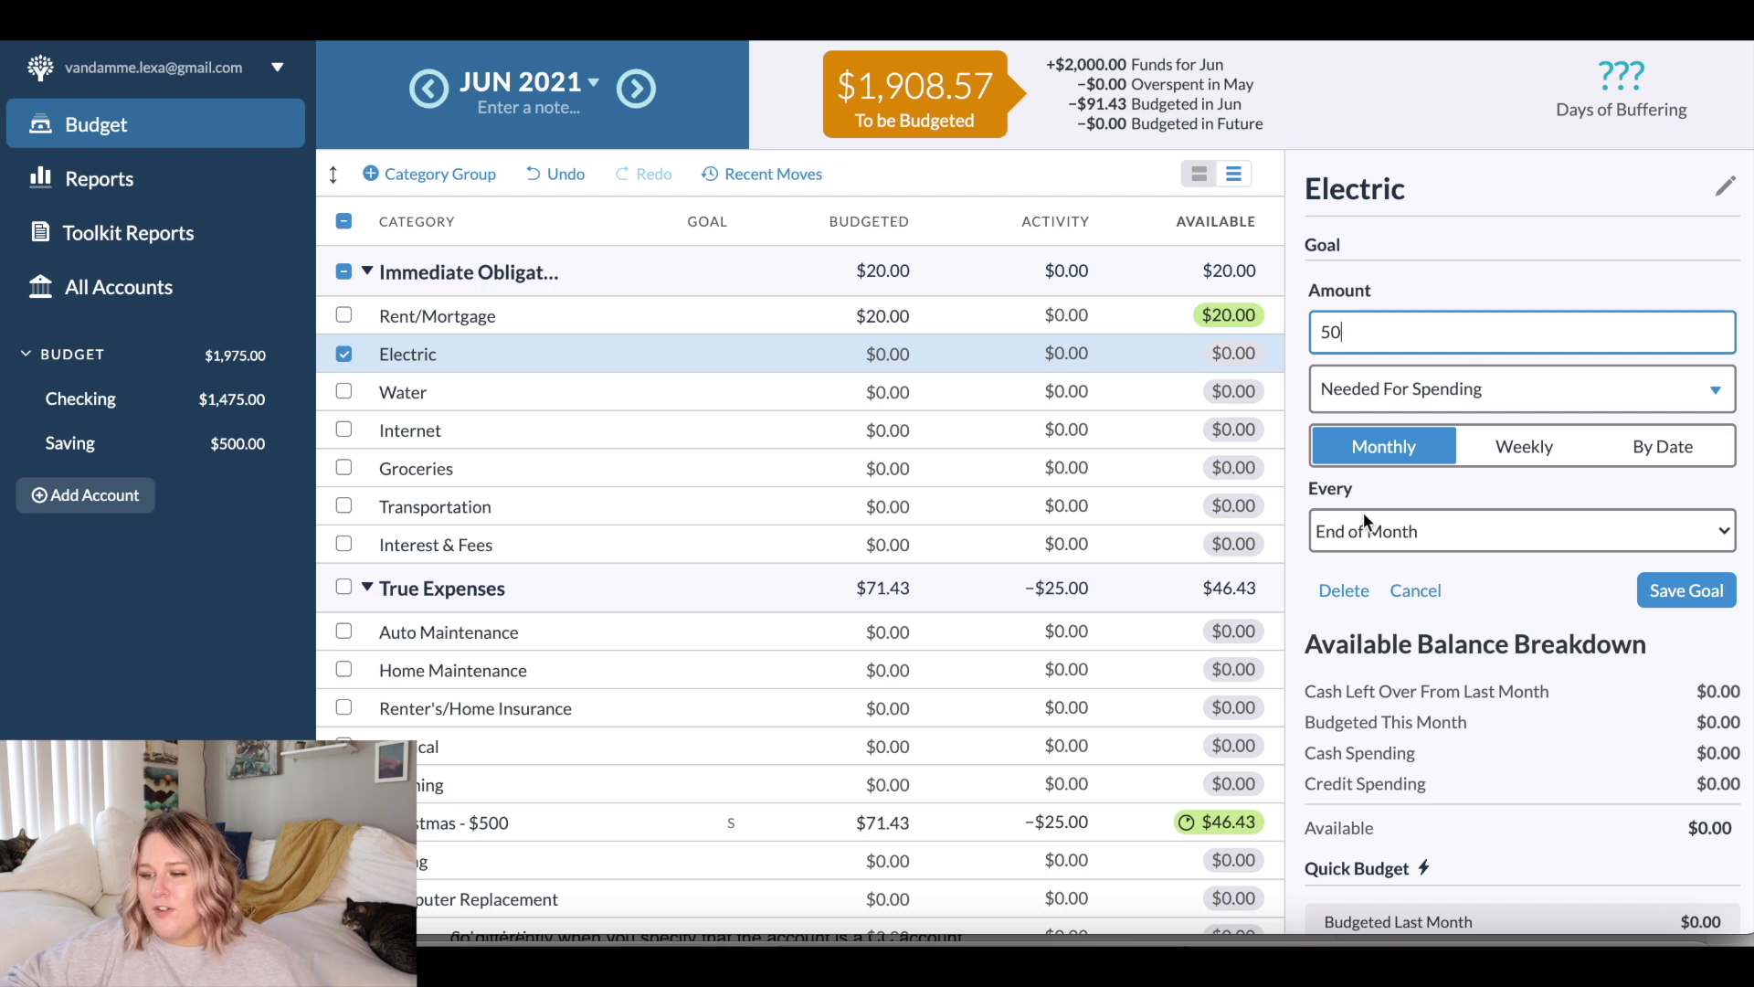
click(1420, 534)
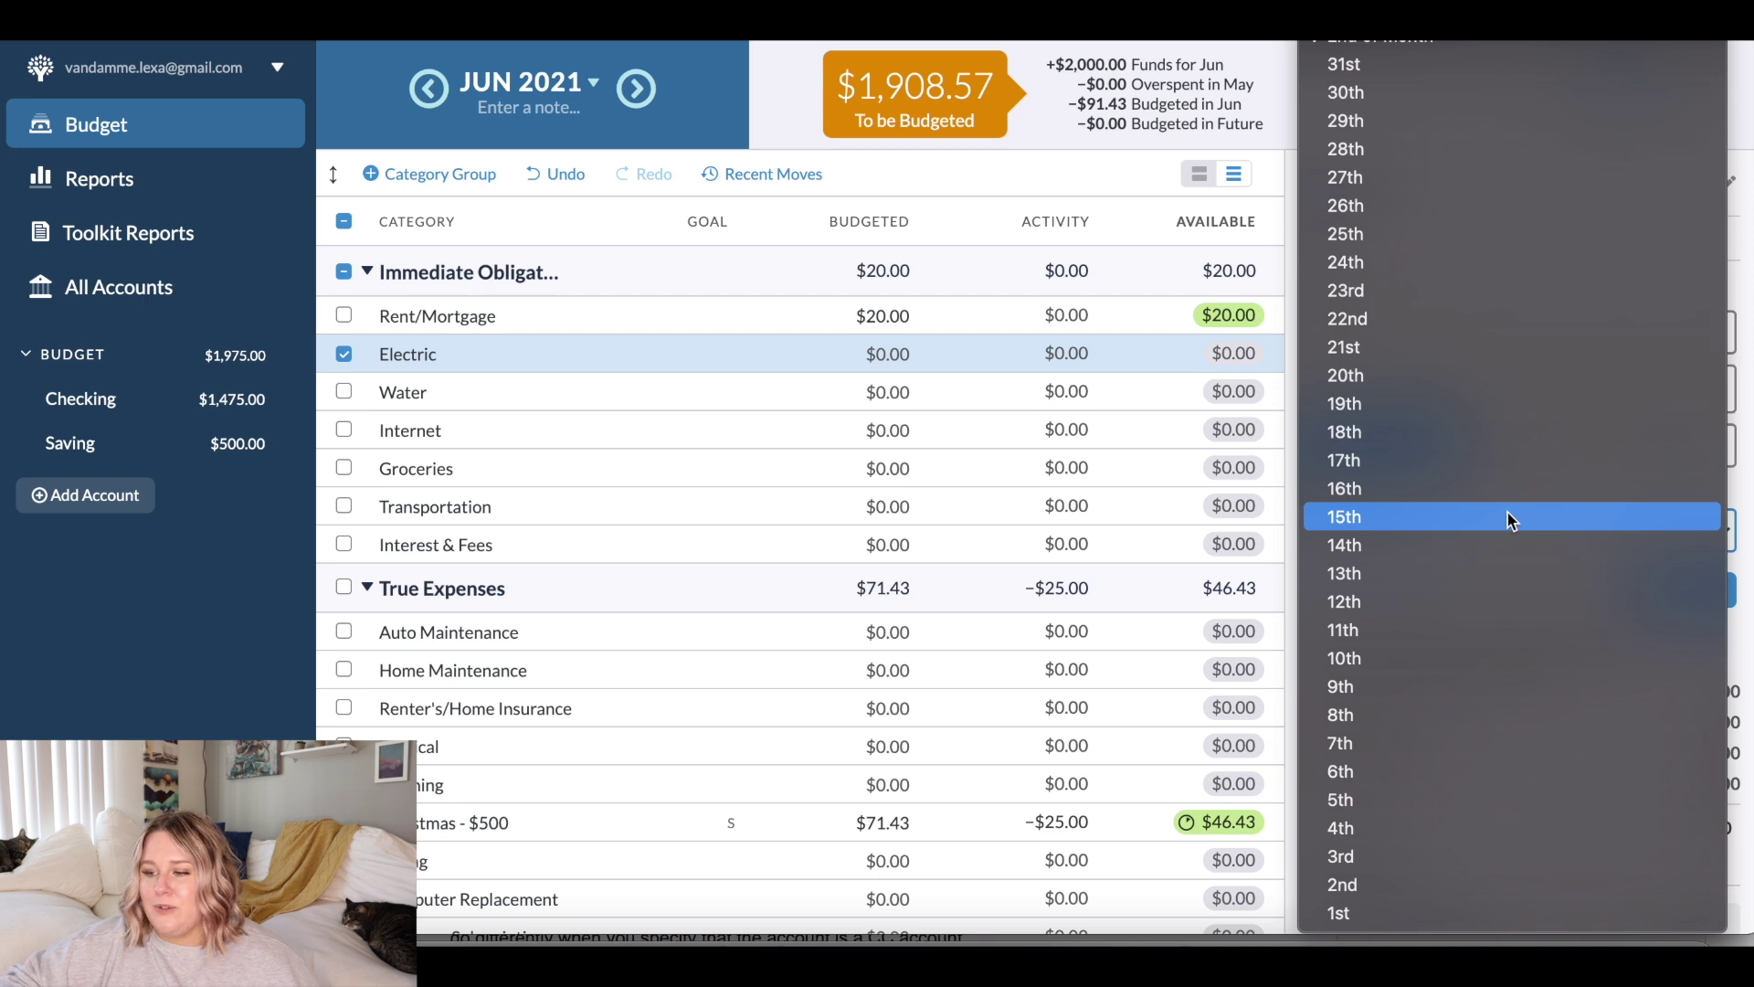
click(1509, 517)
click(1686, 592)
Step: Budget the Electric category's underfunded amount of $50.00 for June
scroll(1626, 658, down, 1)
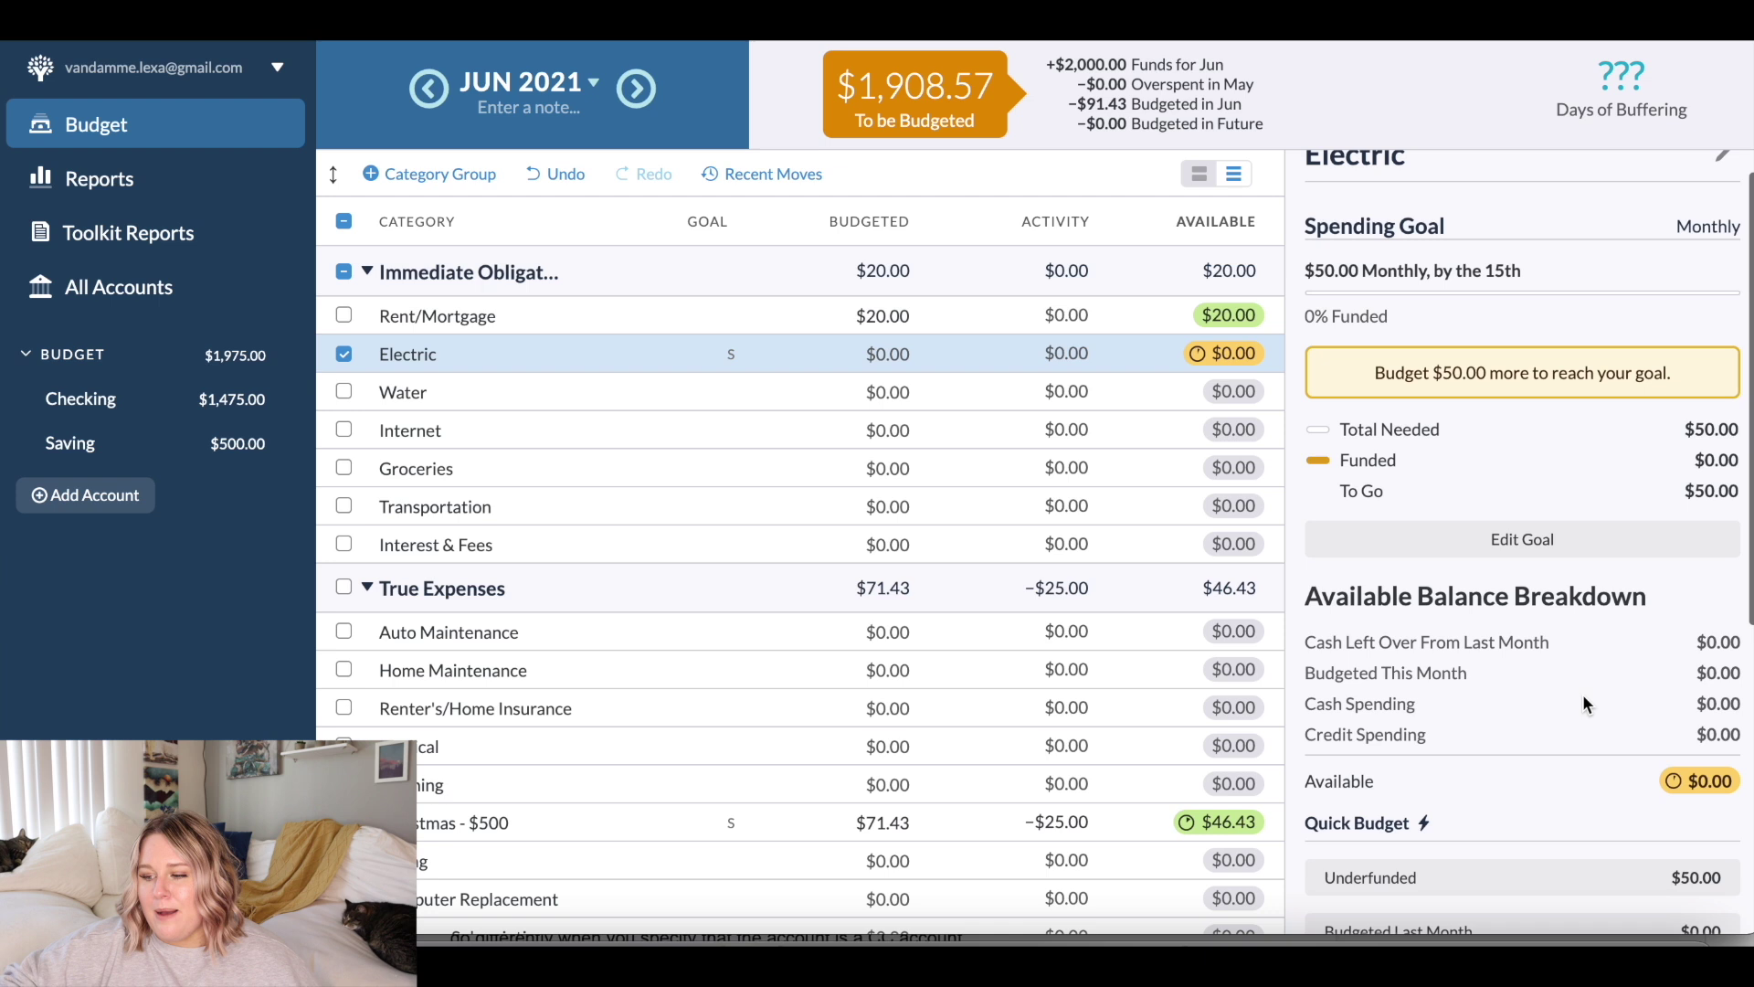
scroll(1582, 693, down, 2)
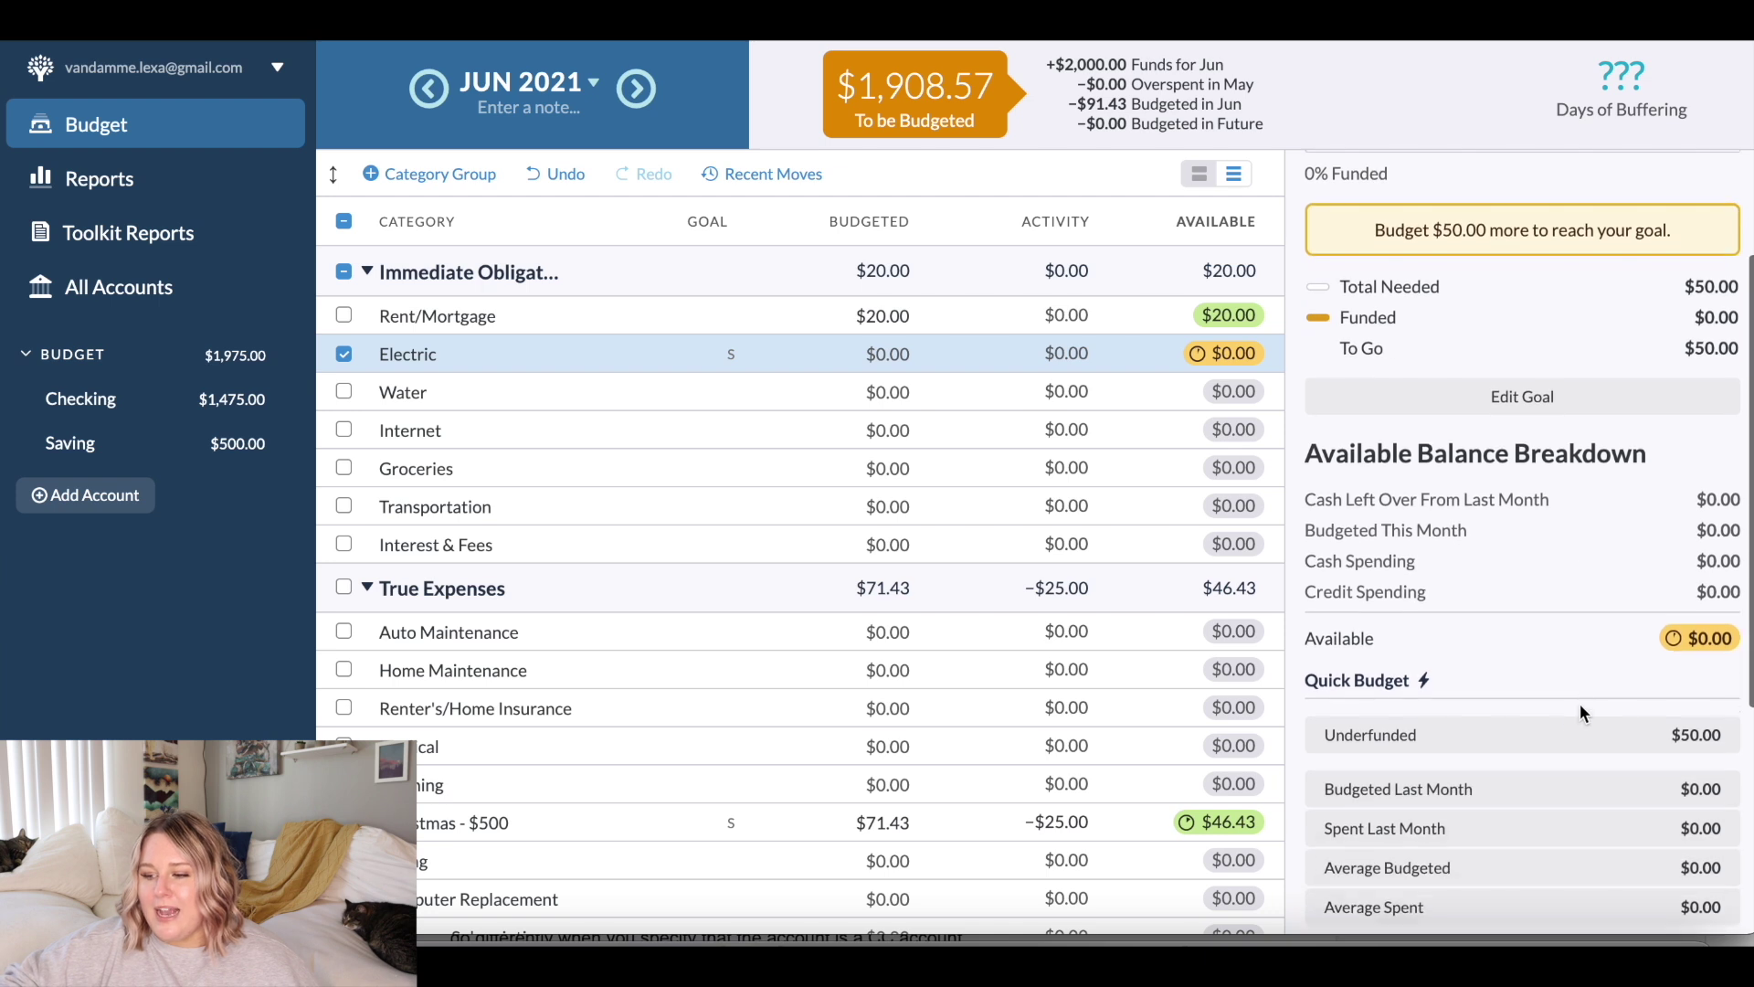
click(1533, 751)
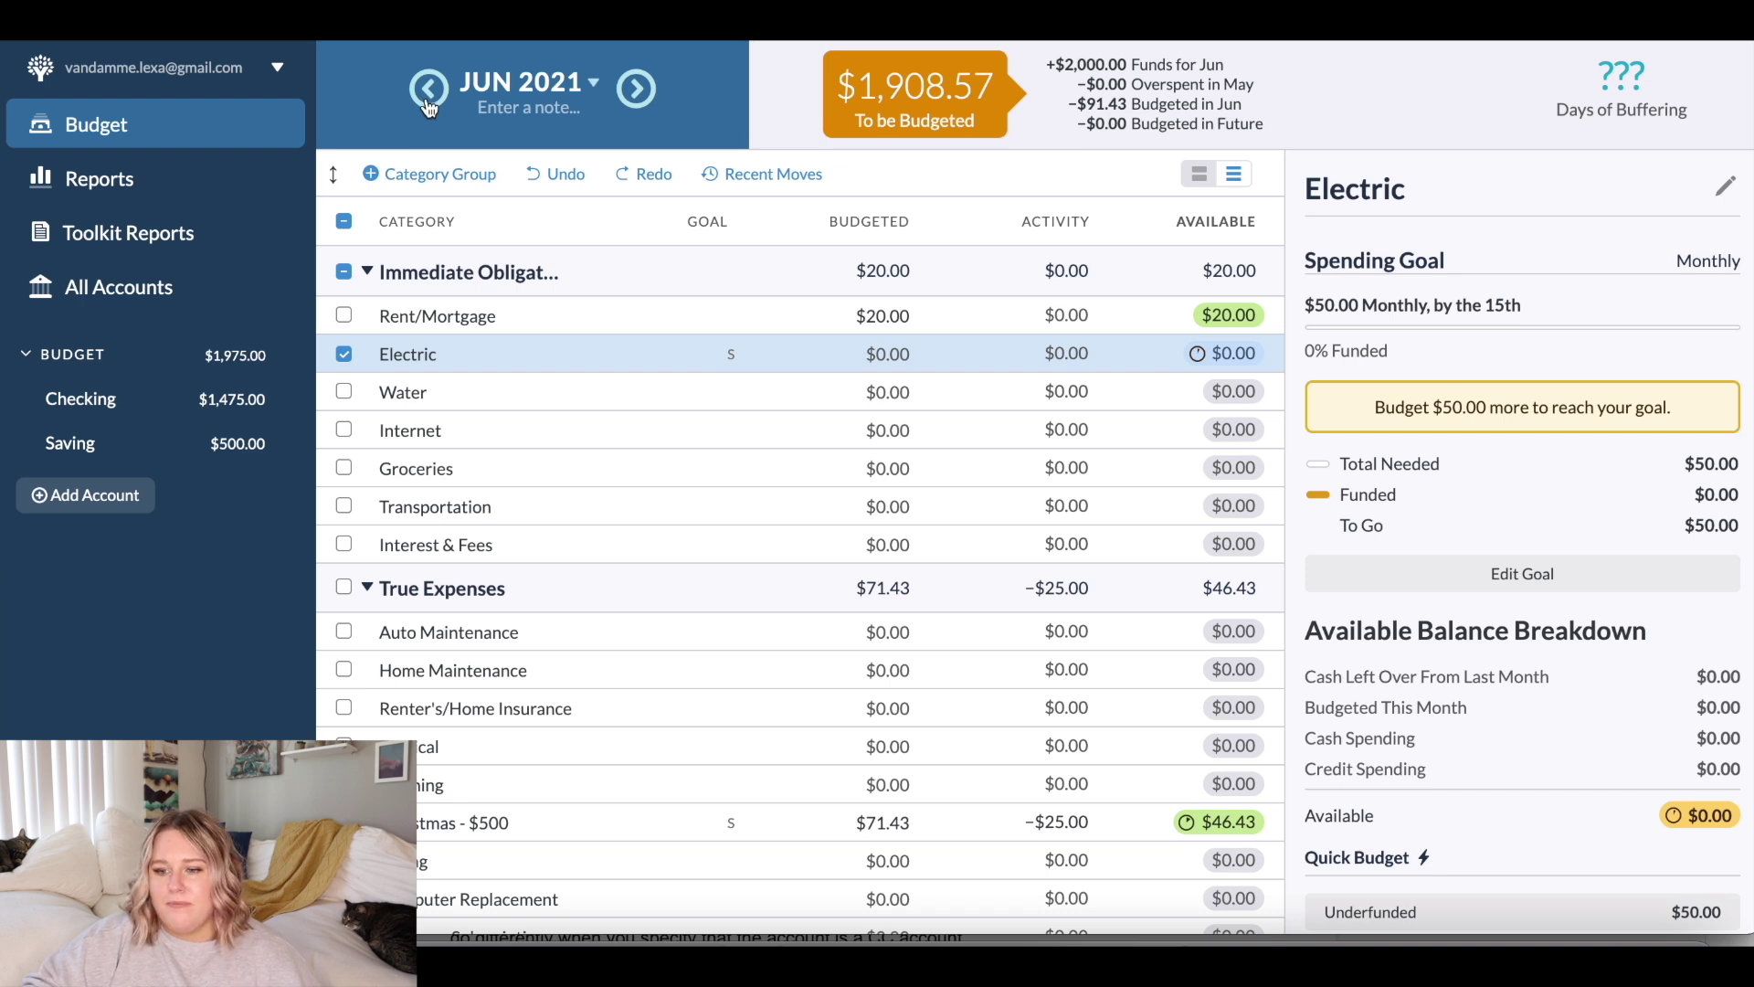
Step: Budget the Electric category's underfunded amount of $30.00 for June and review its goal progress
click(914, 316)
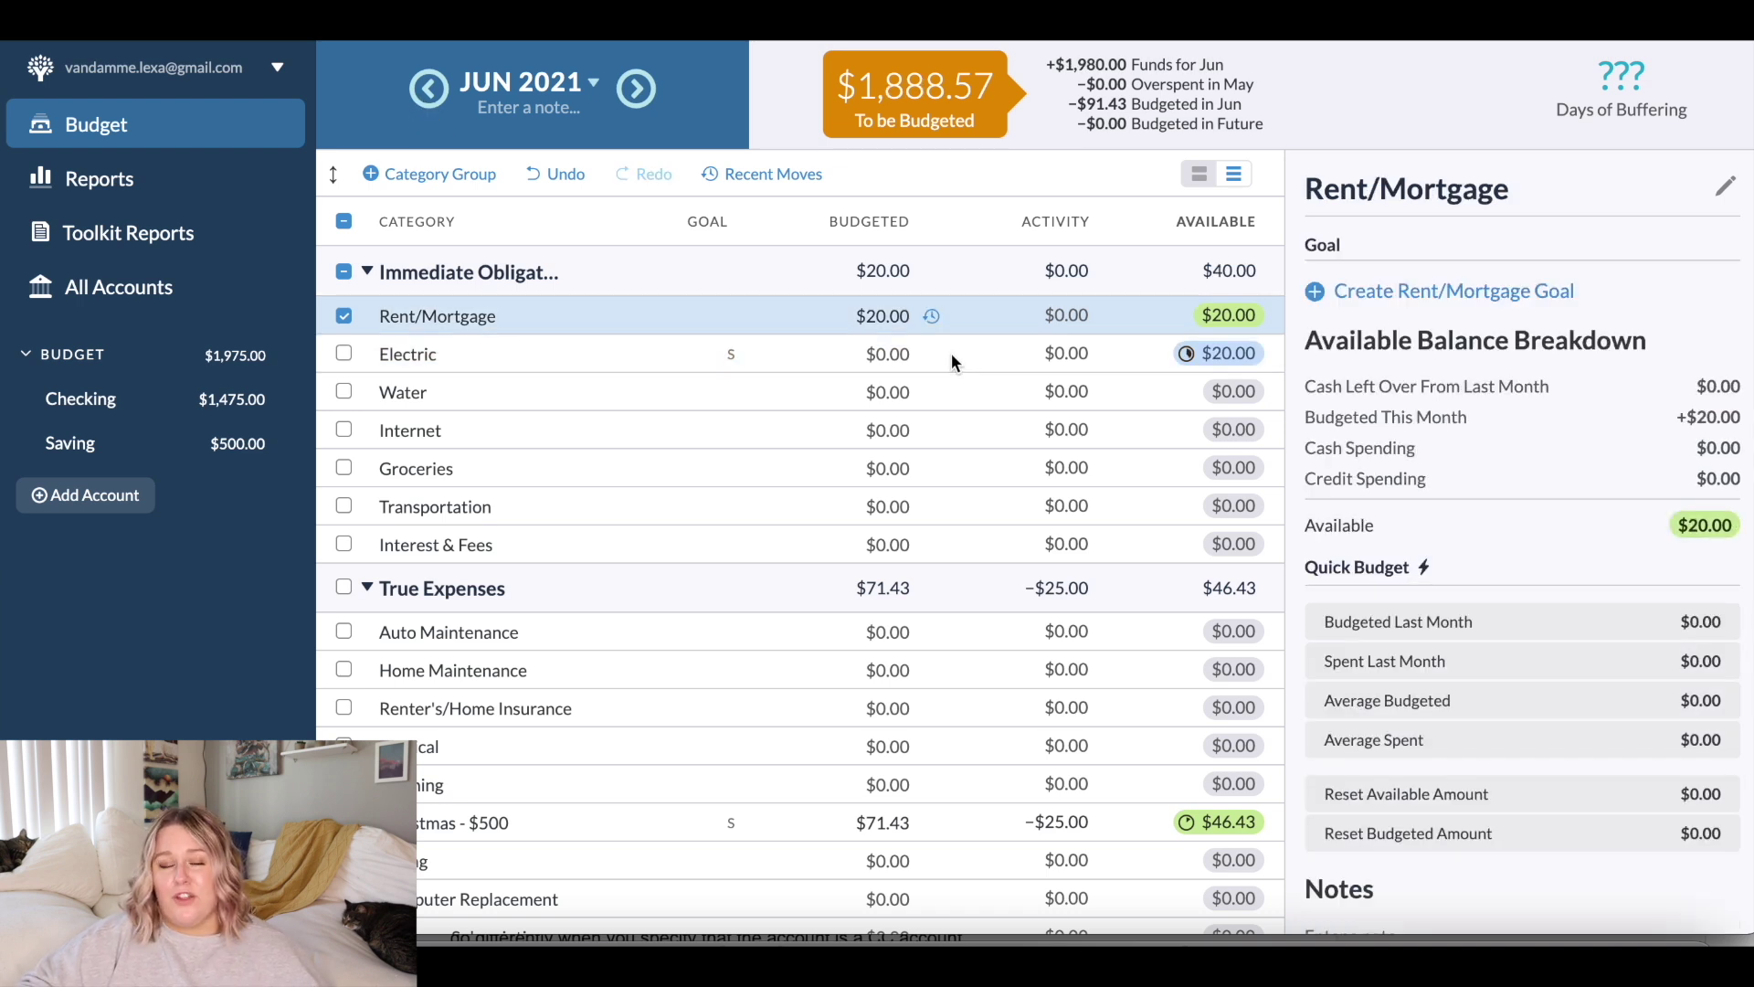
click(951, 355)
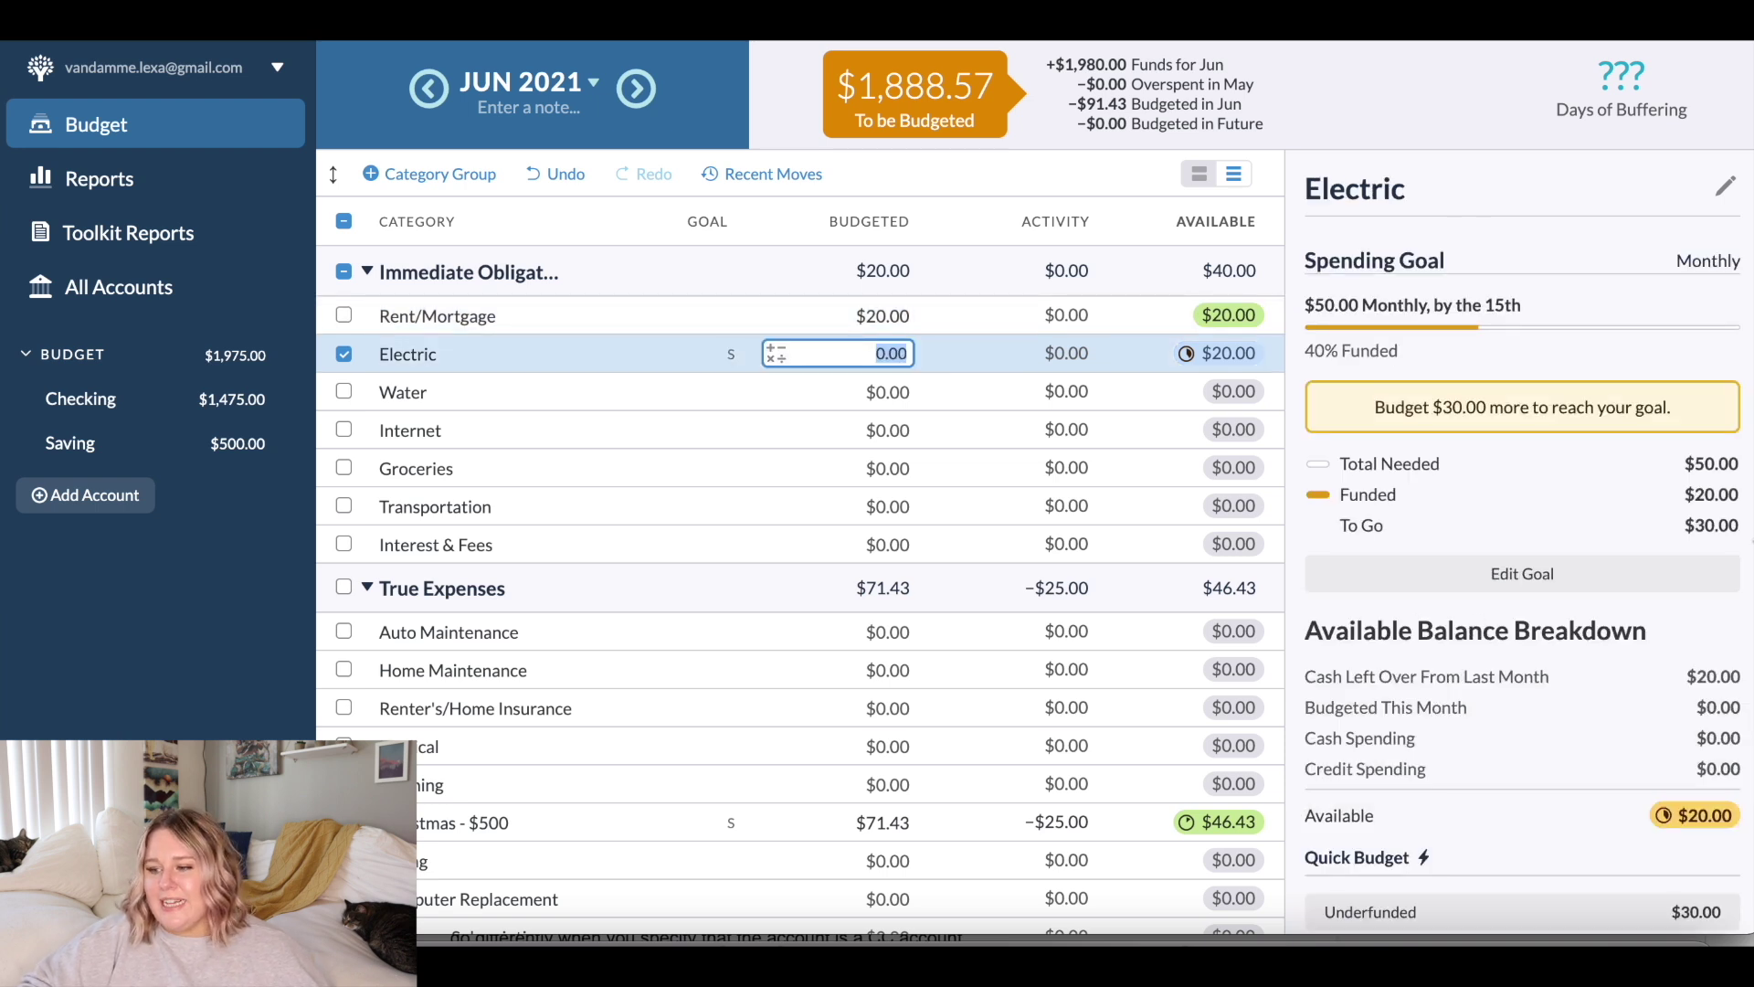
scroll(1666, 728, down, 3)
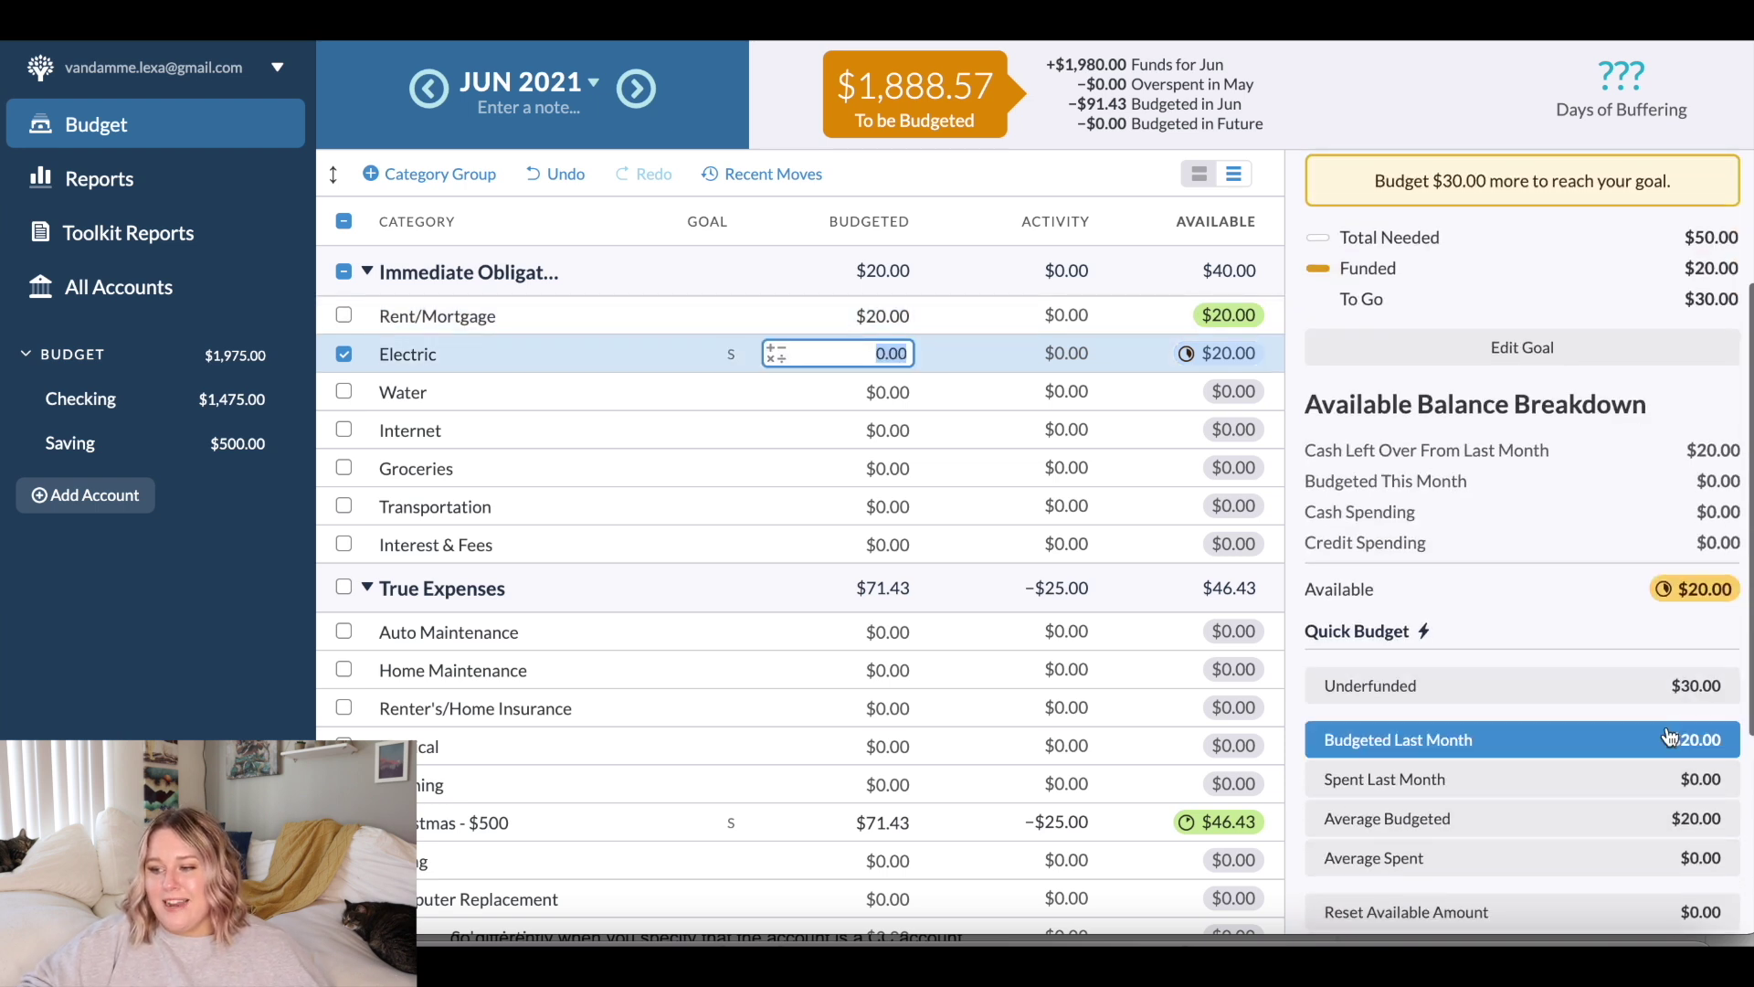
click(1622, 701)
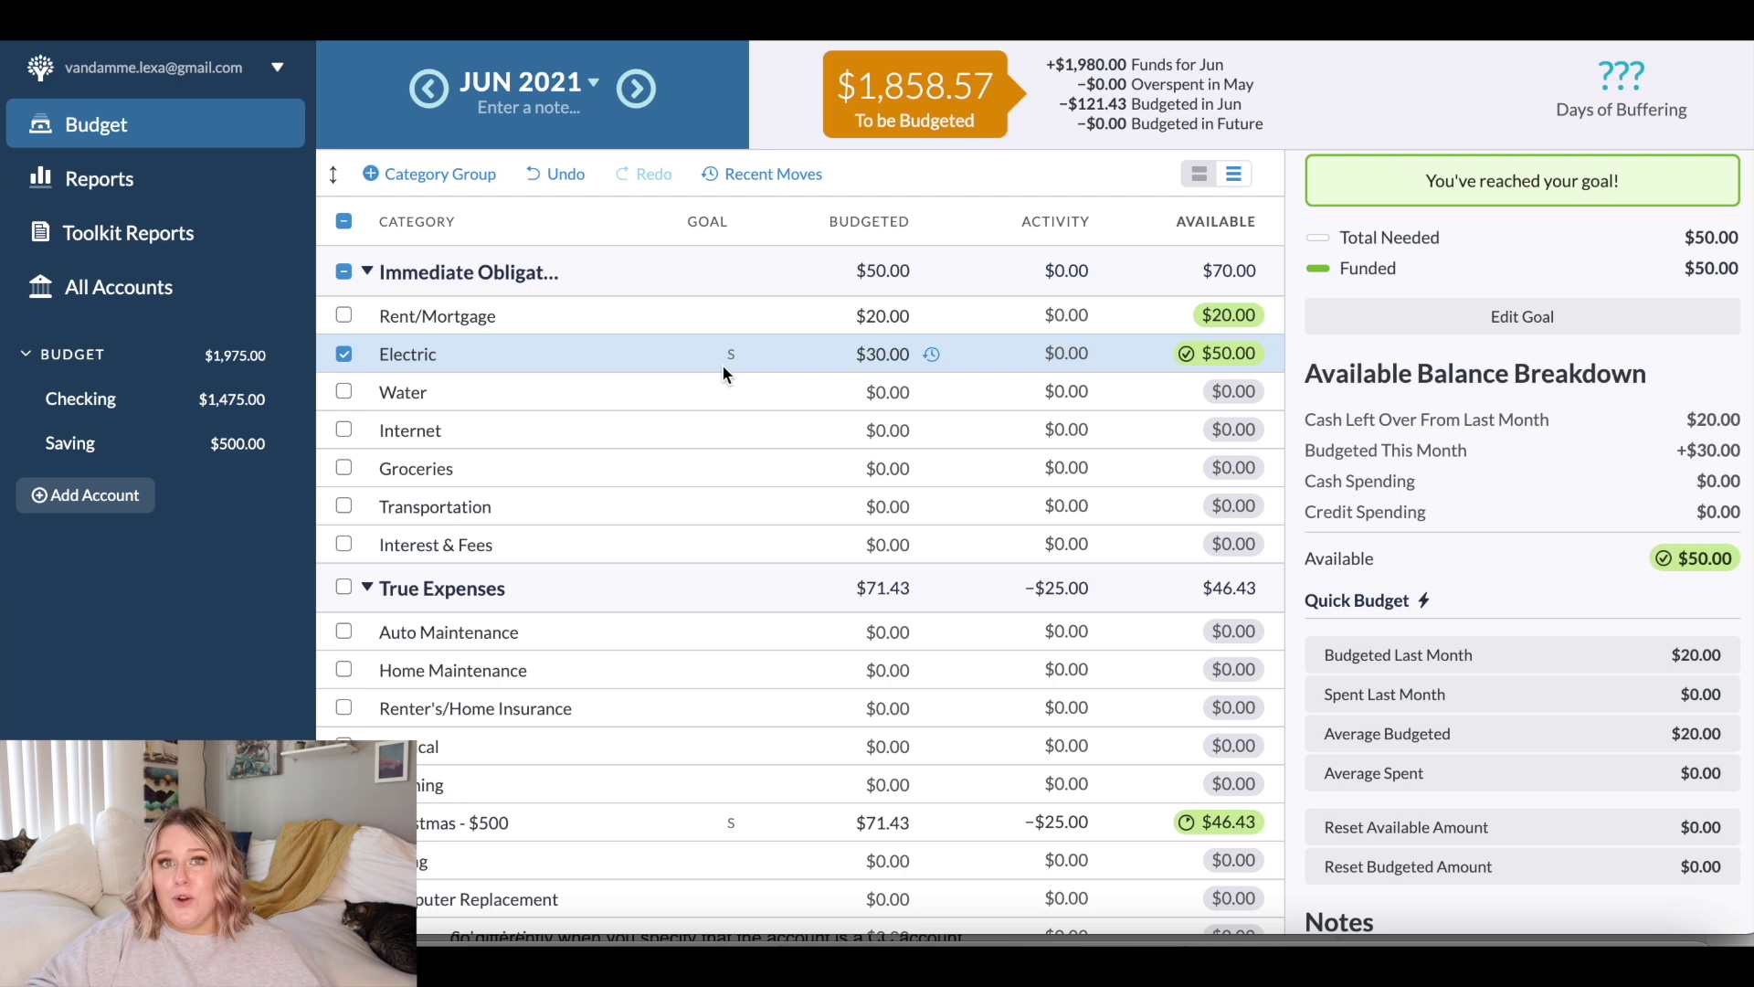
click(1201, 366)
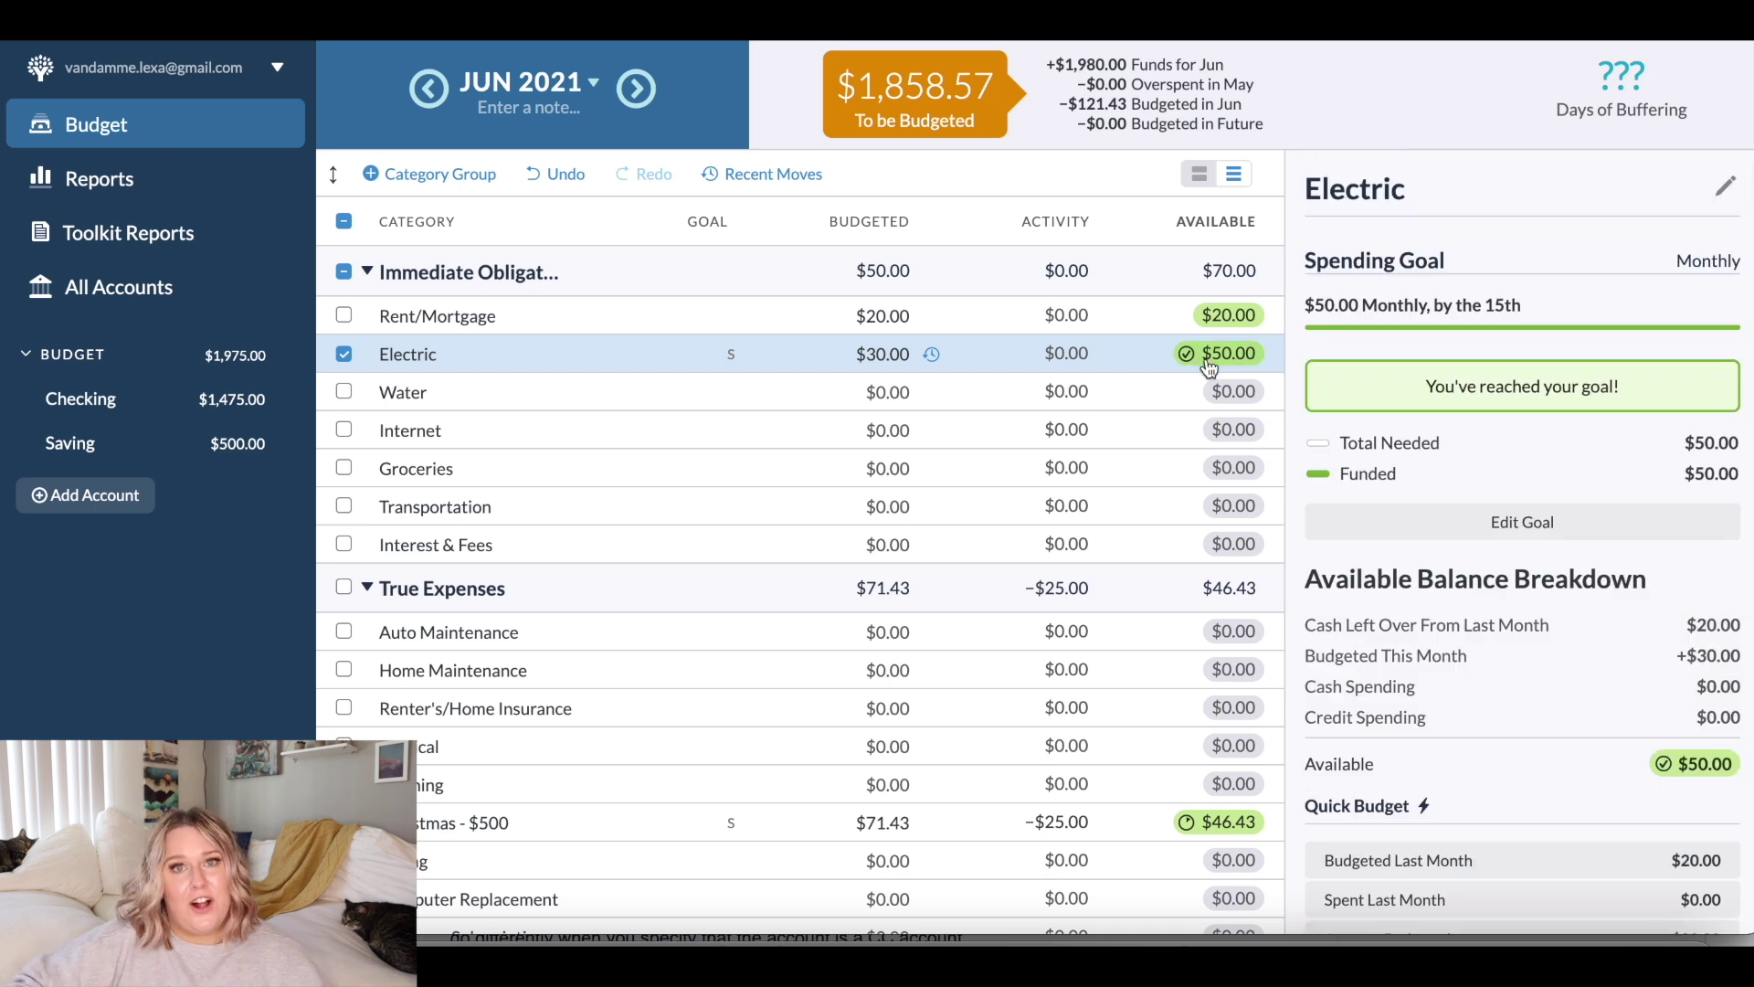
click(898, 358)
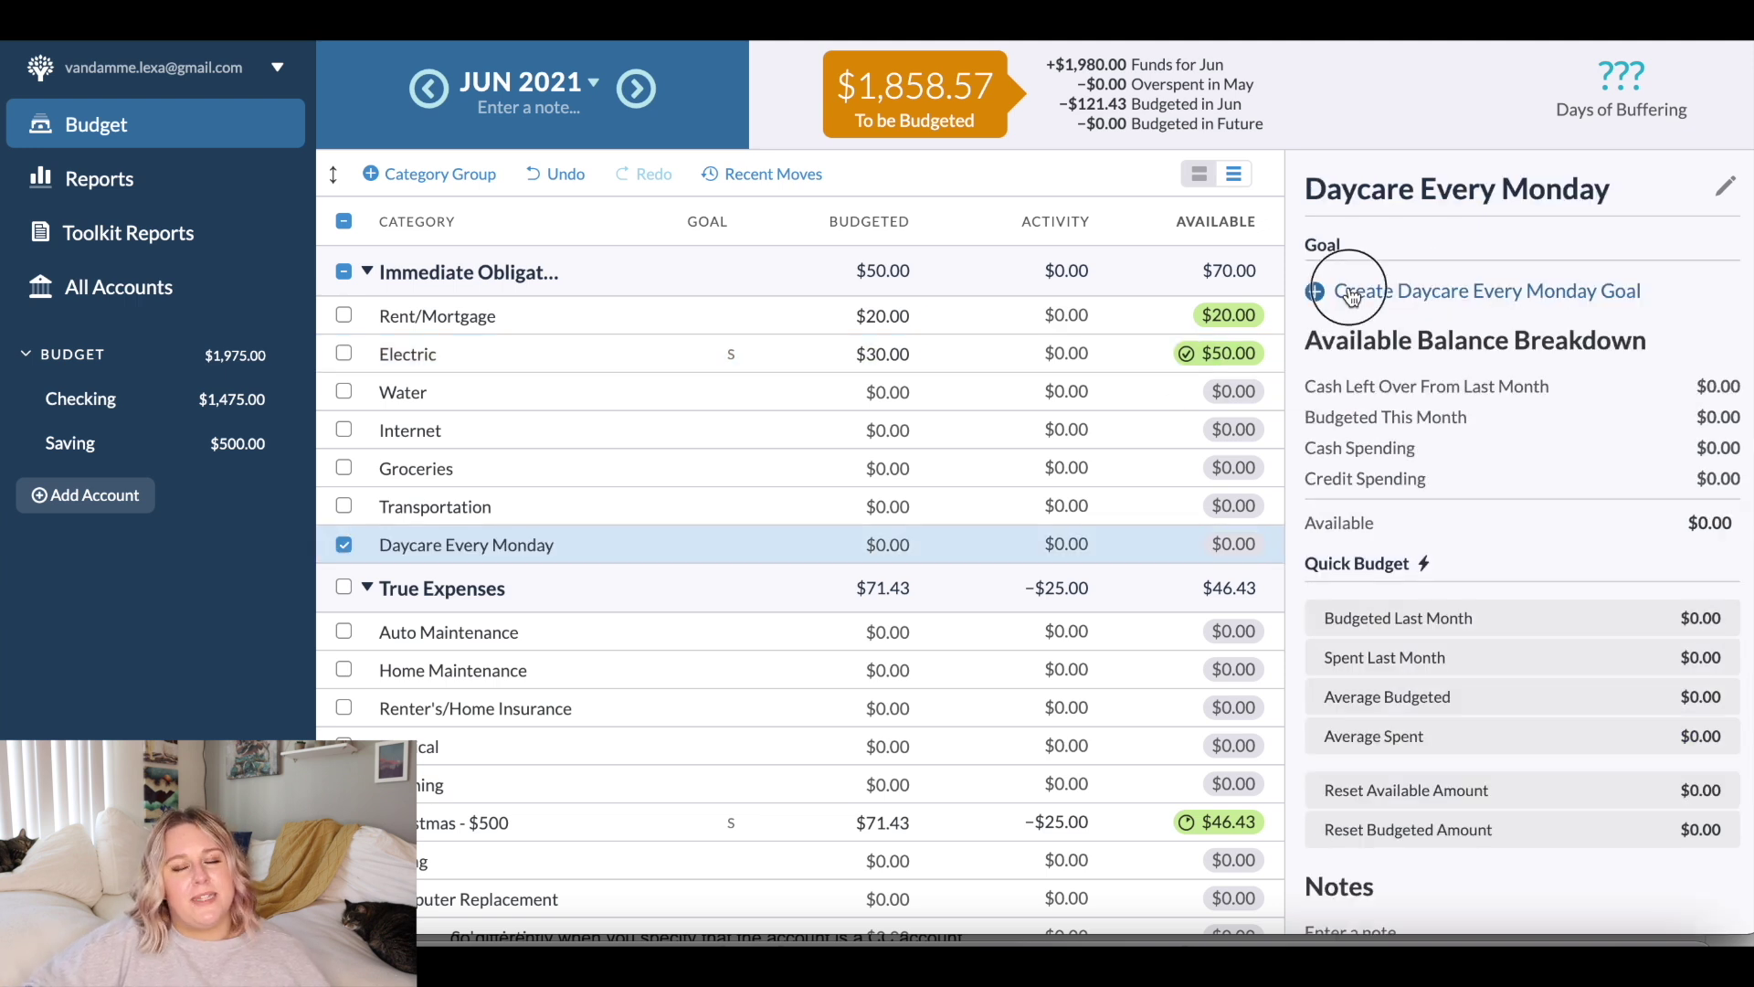
Step: Create a weekly Needed For Spending goal of $150, due every Monday, for the Daycare Every Monday category, and review the amount still needed
click(1349, 290)
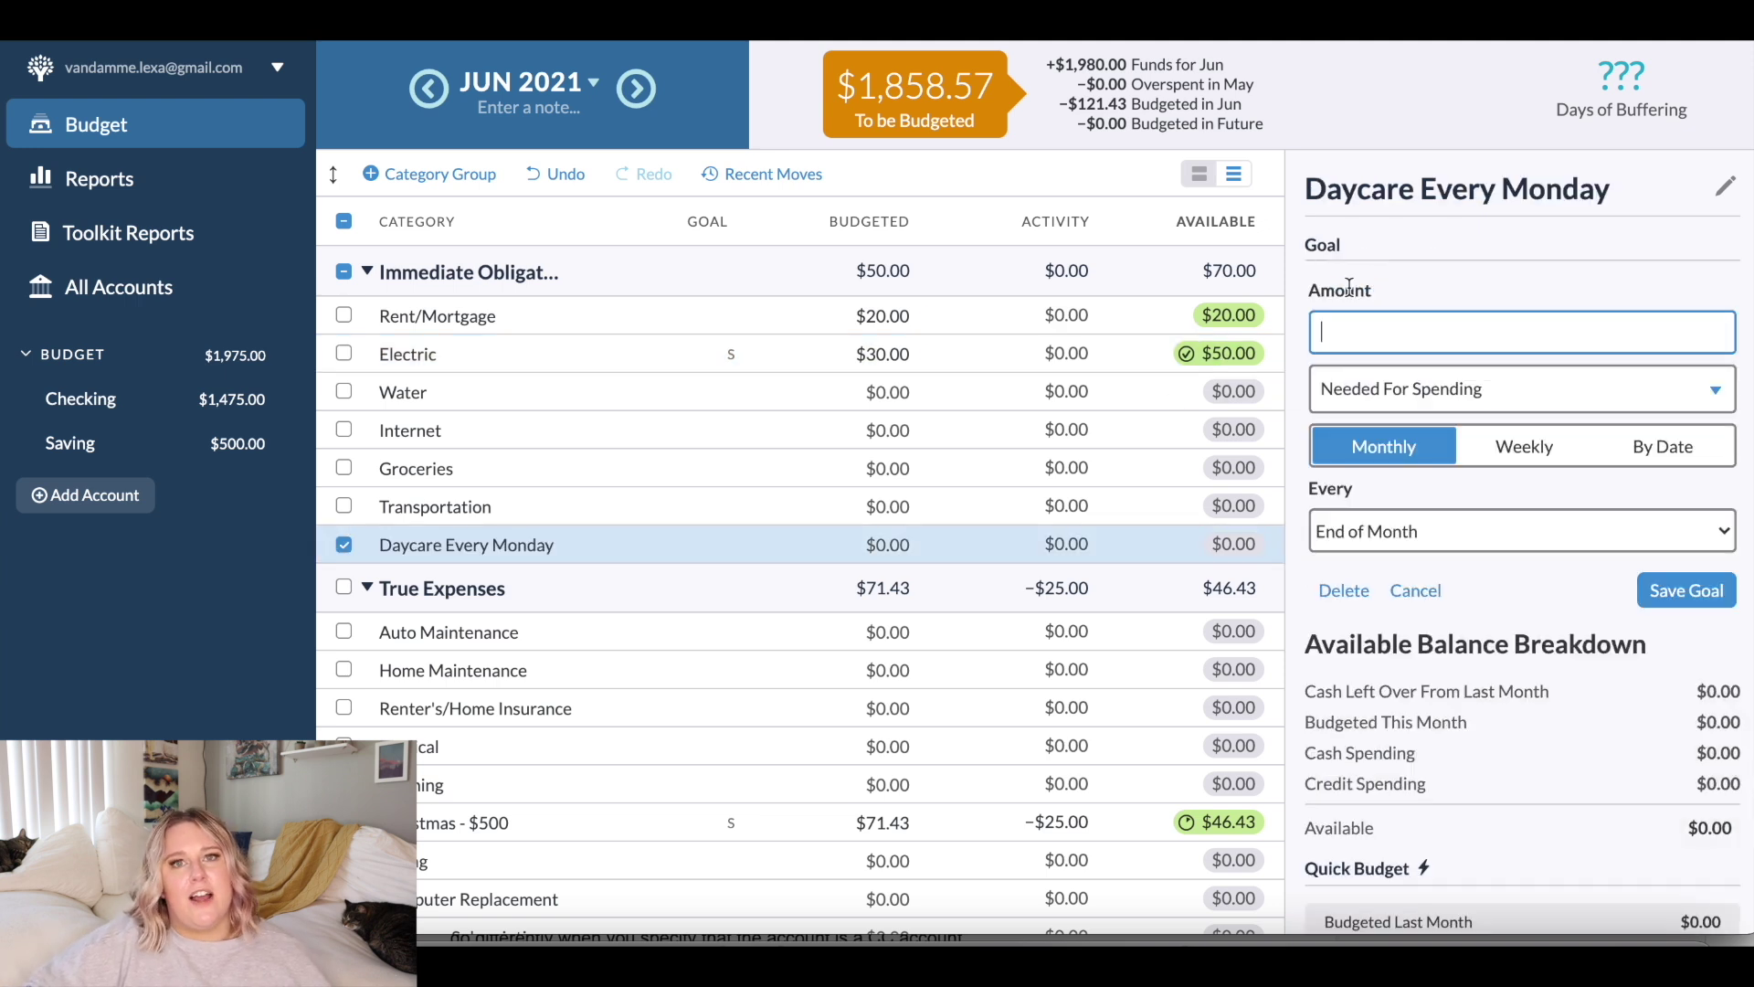
click(1534, 464)
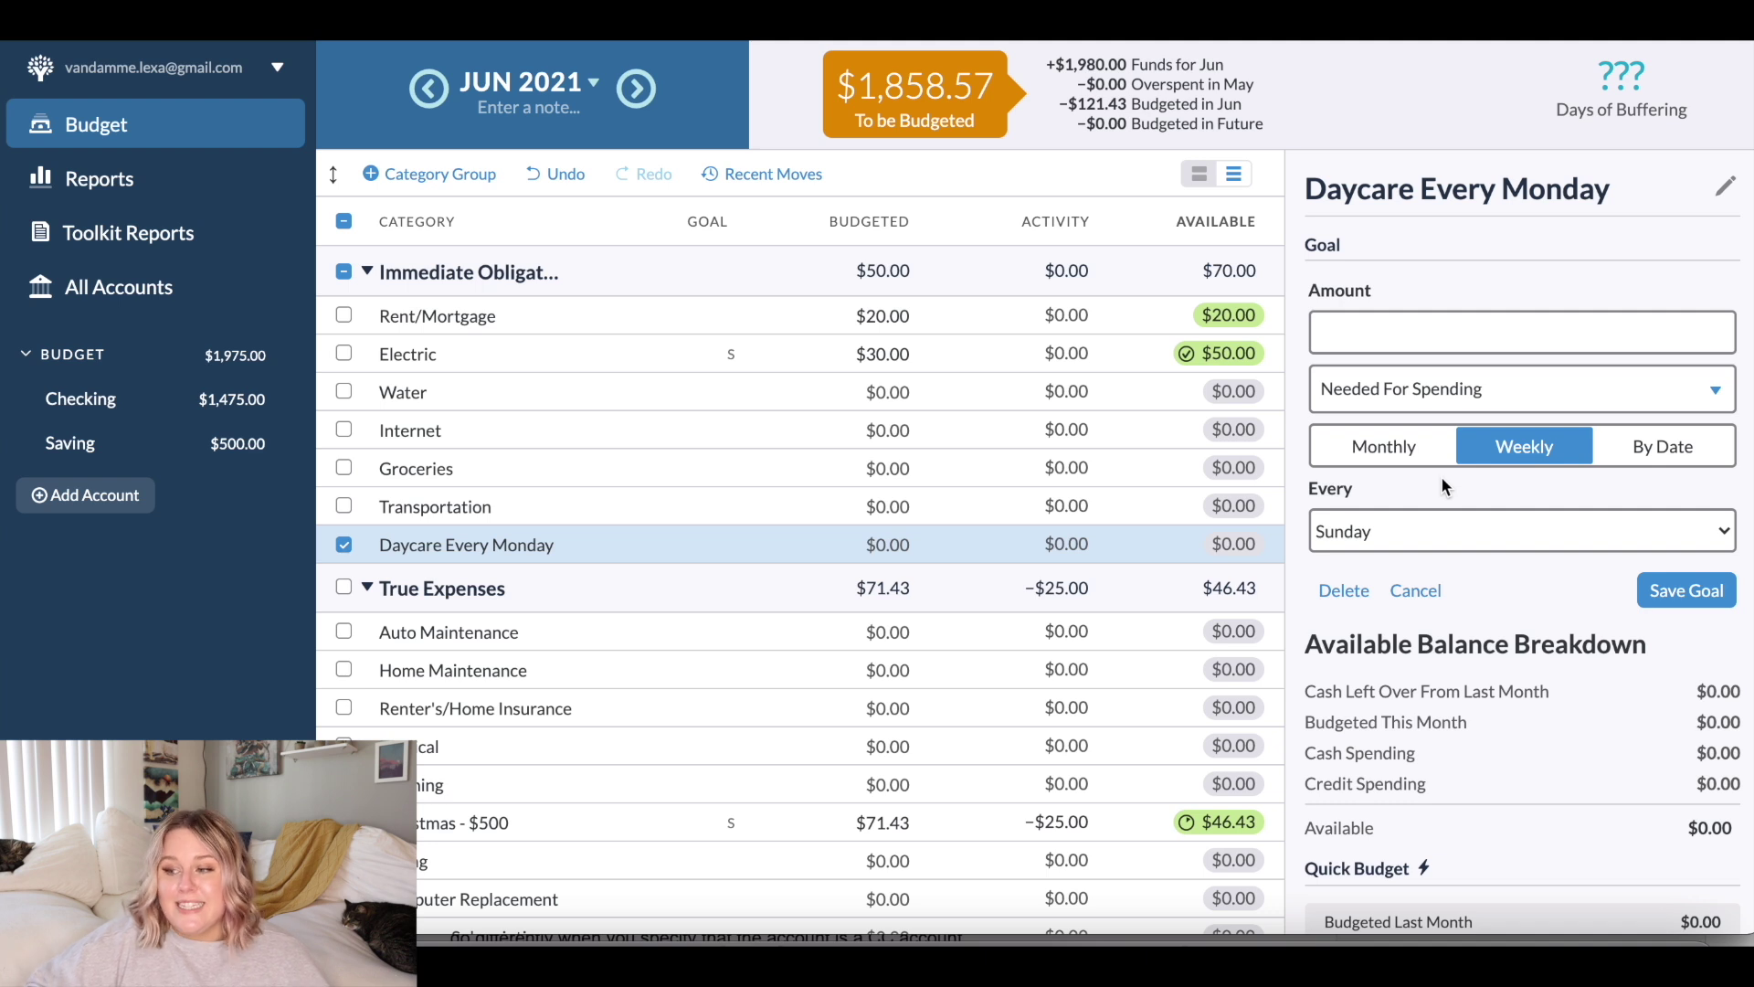
click(1391, 340)
text(150)
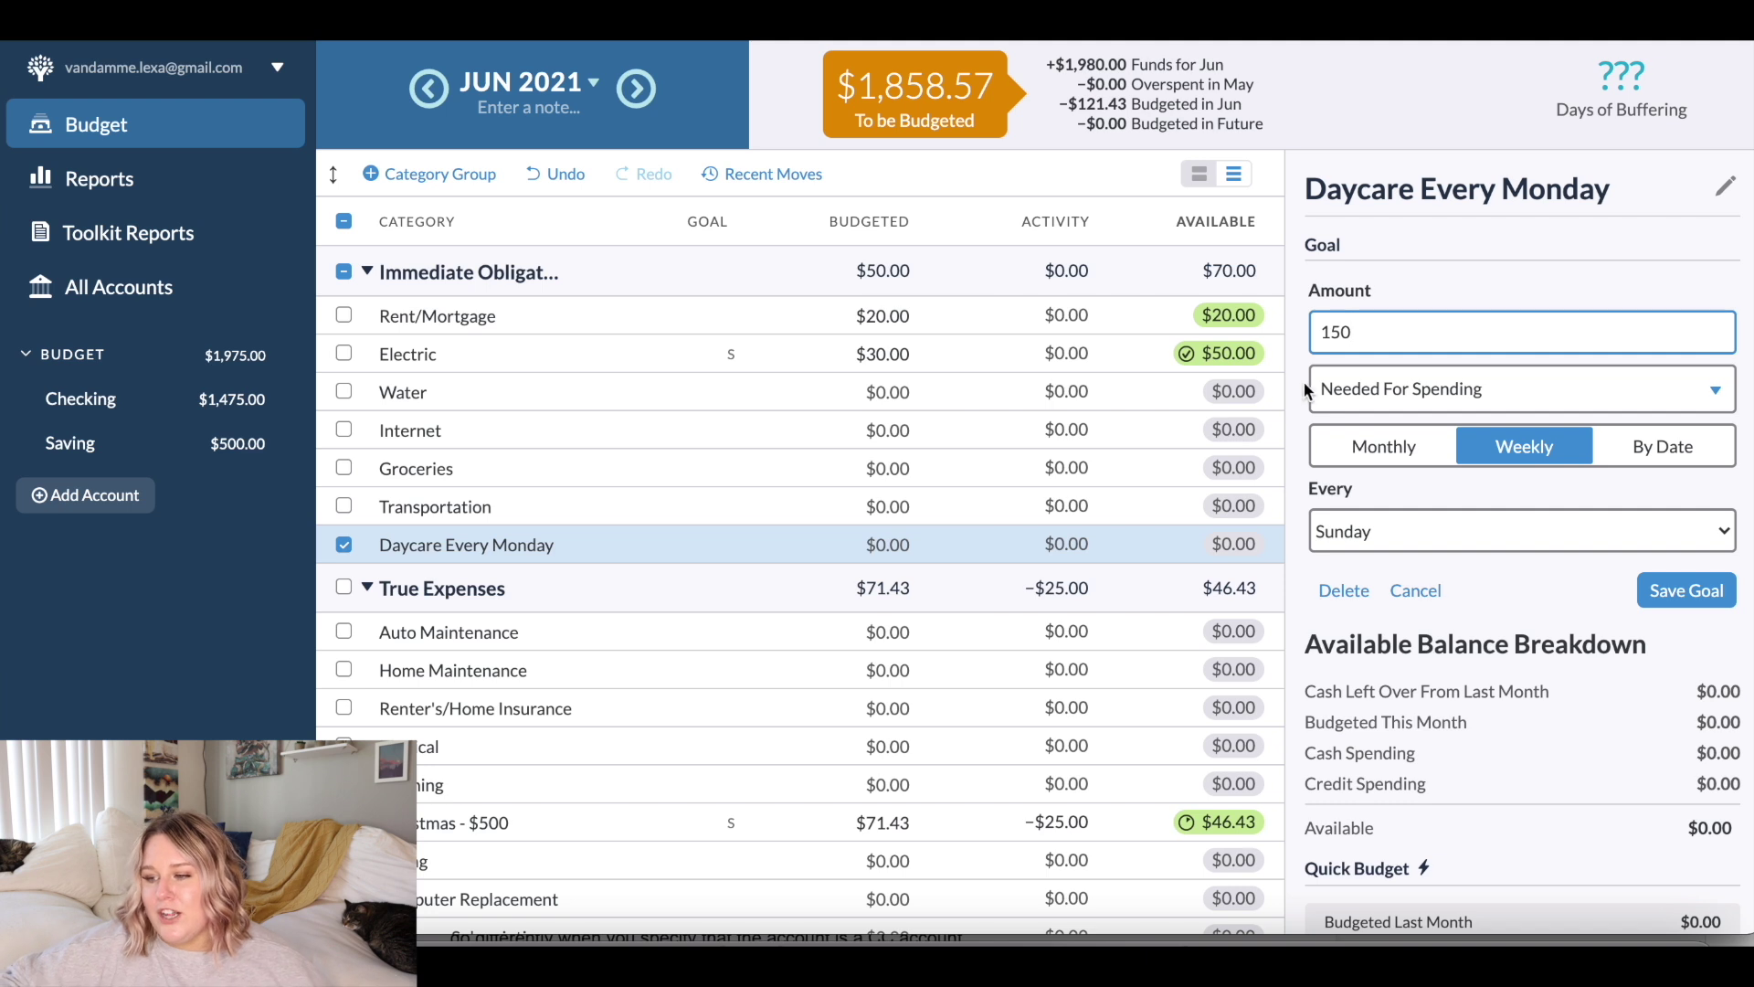
click(1405, 531)
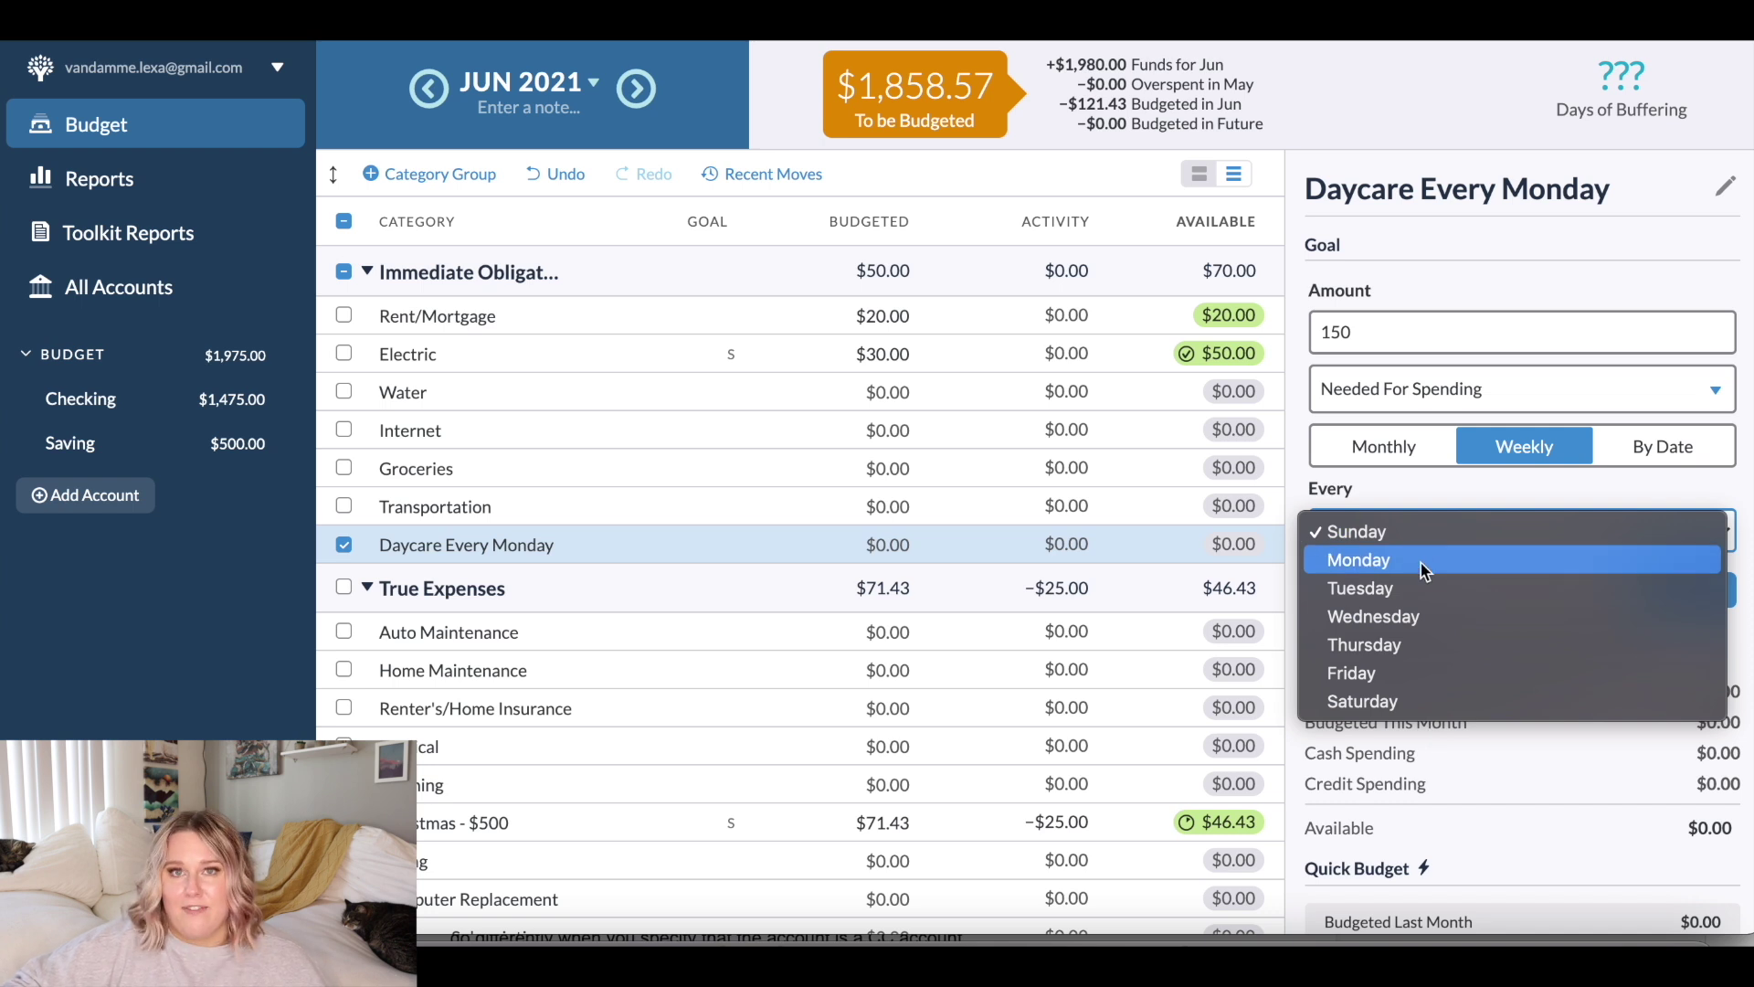
click(1422, 563)
click(1700, 598)
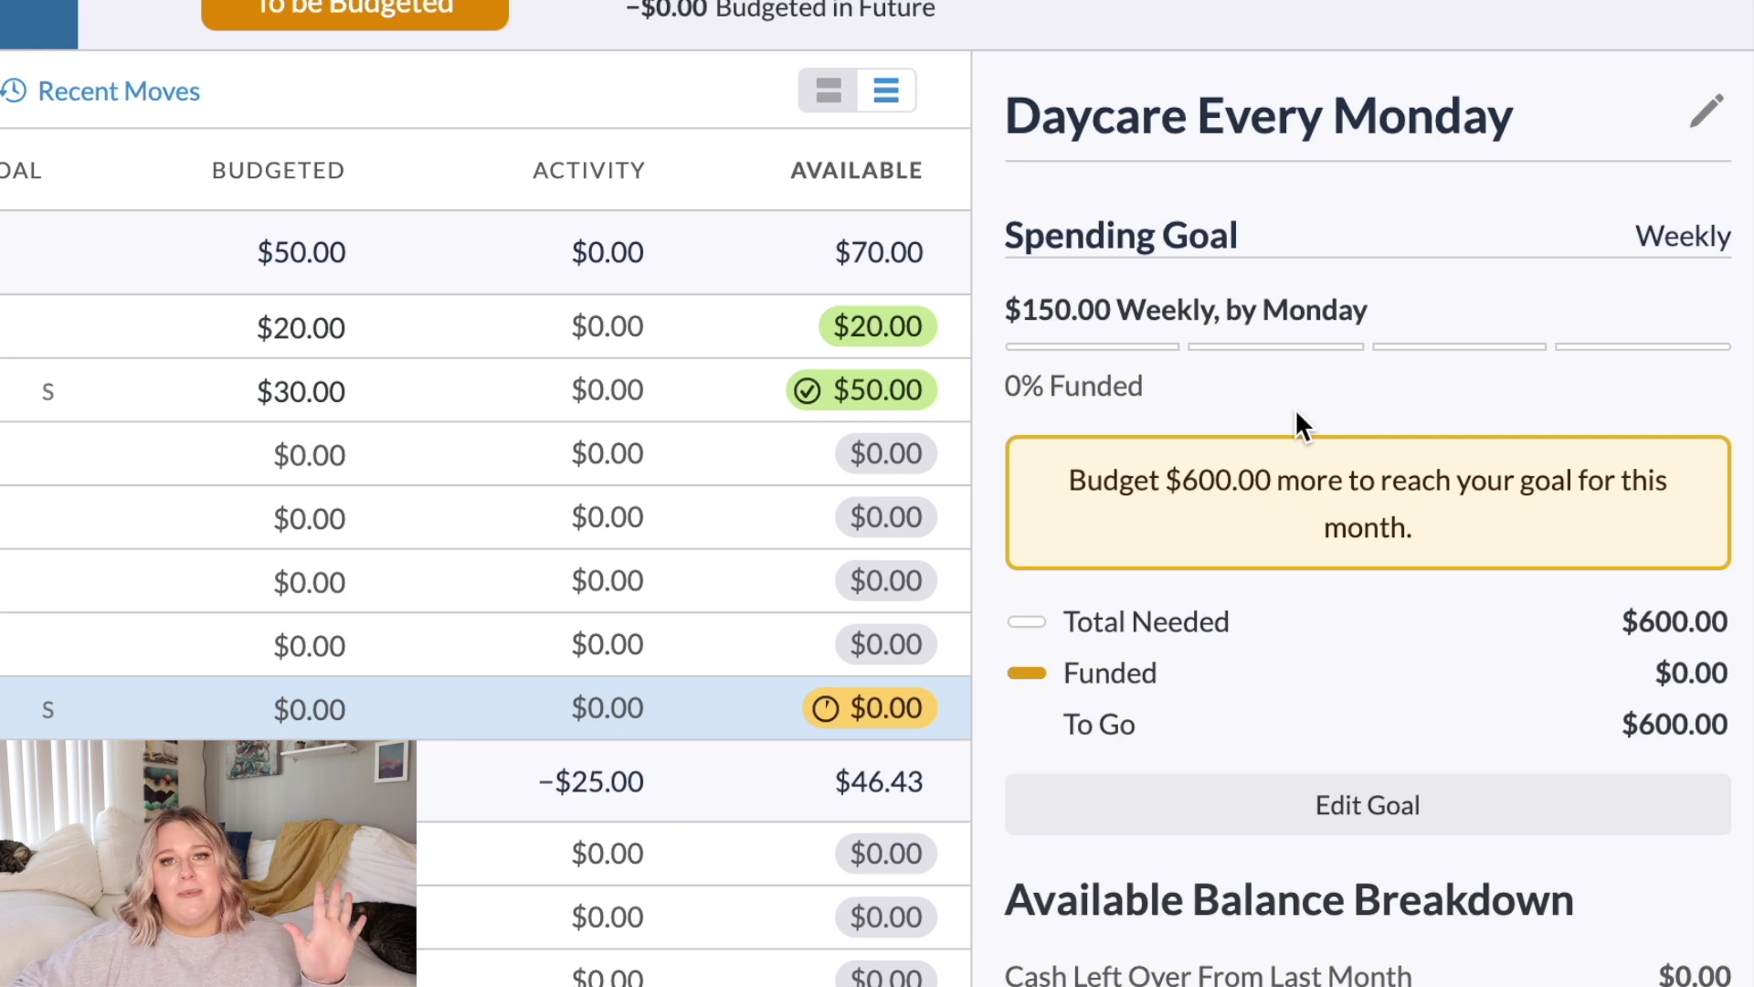
drag(1065, 482, 1669, 523)
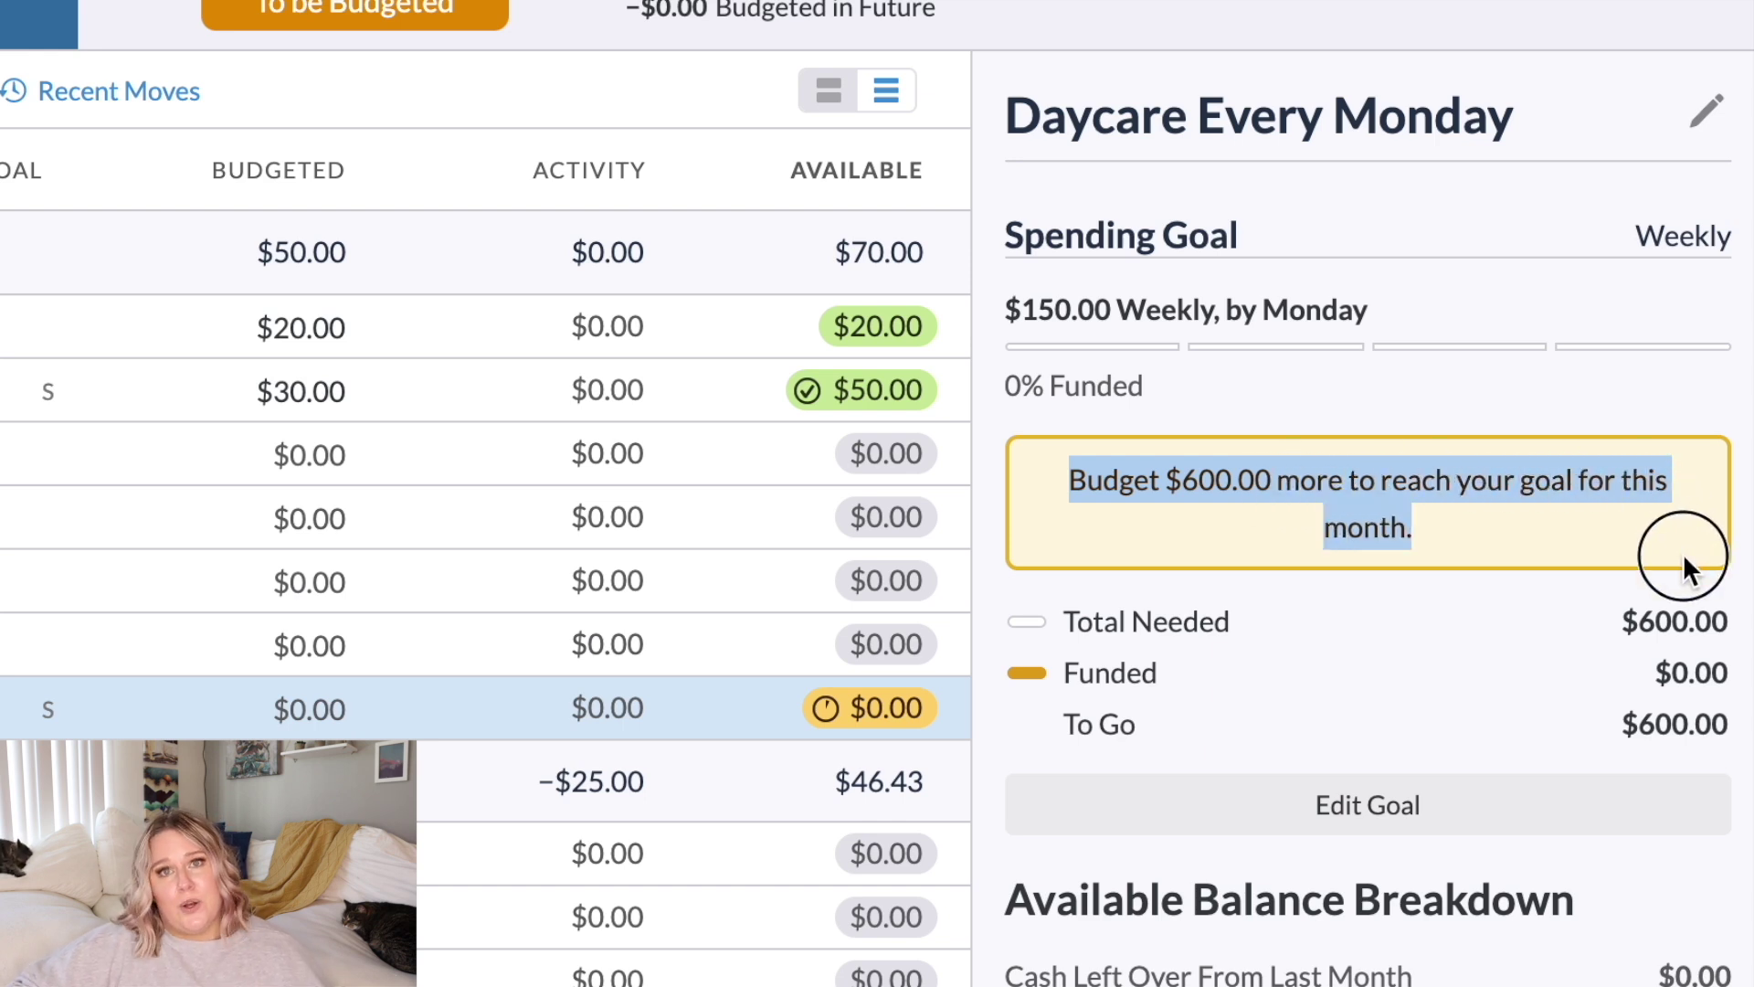
click(1527, 342)
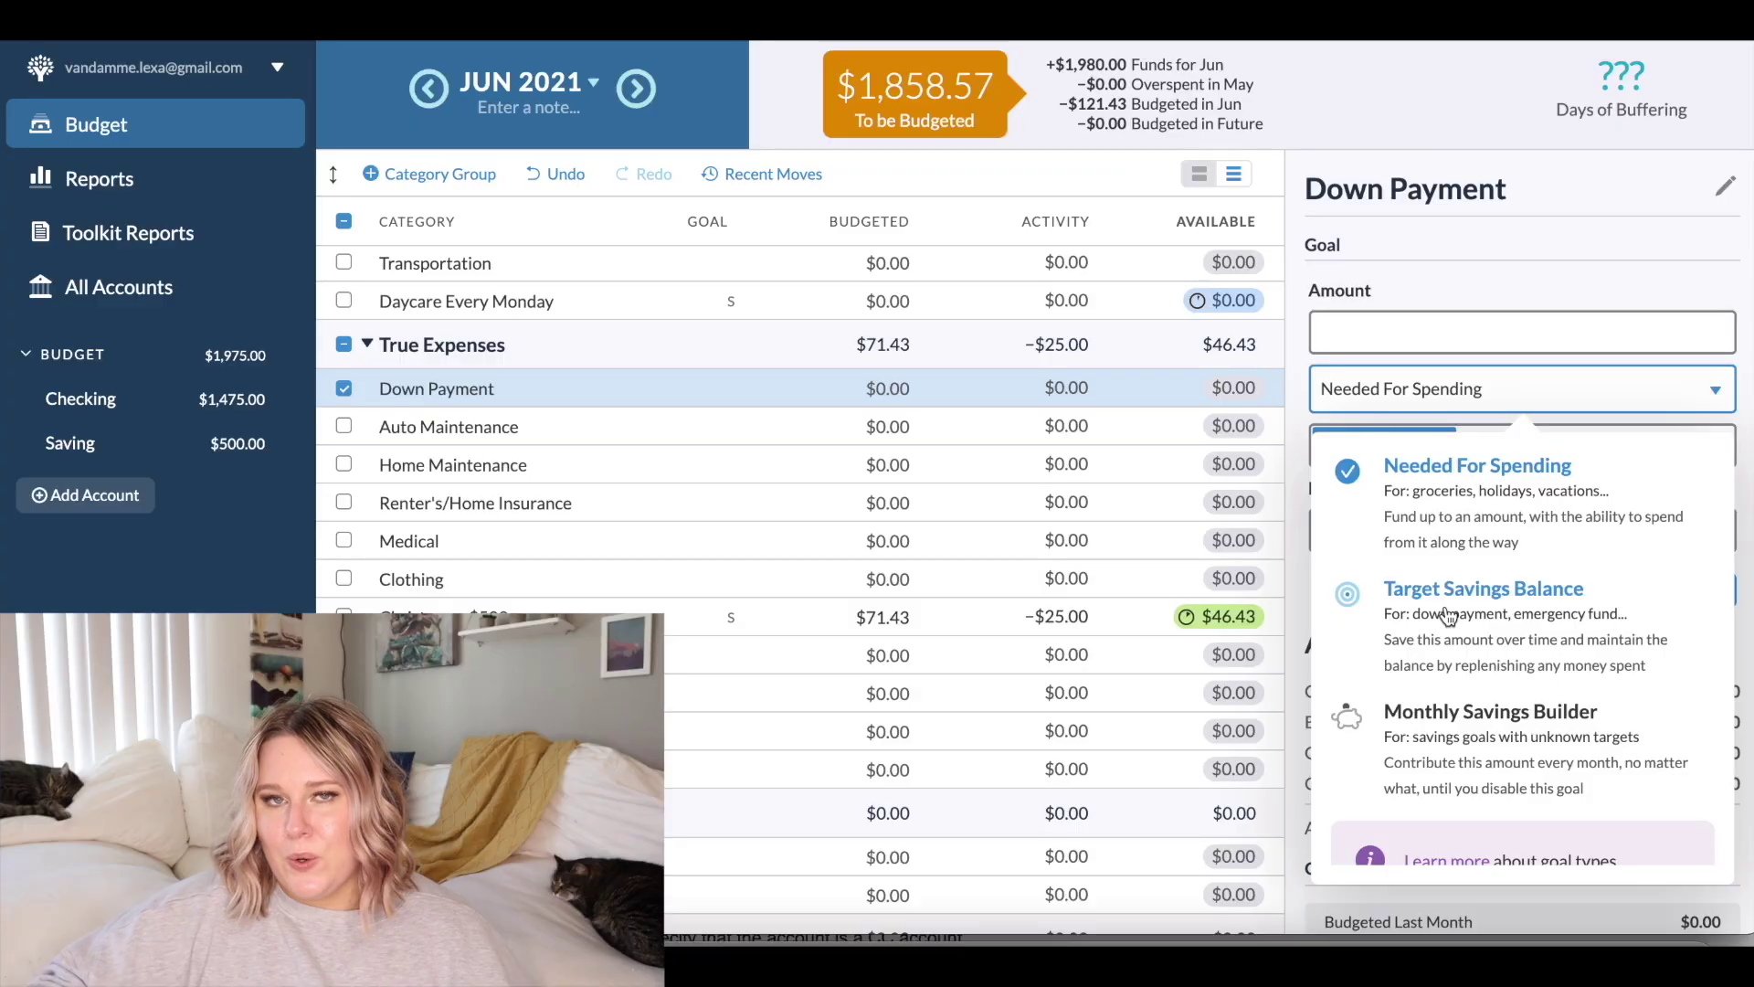
Step: Create a Target Savings Balance goal of $15,000 by February 2024 for the Down Payment category and save it
click(1448, 615)
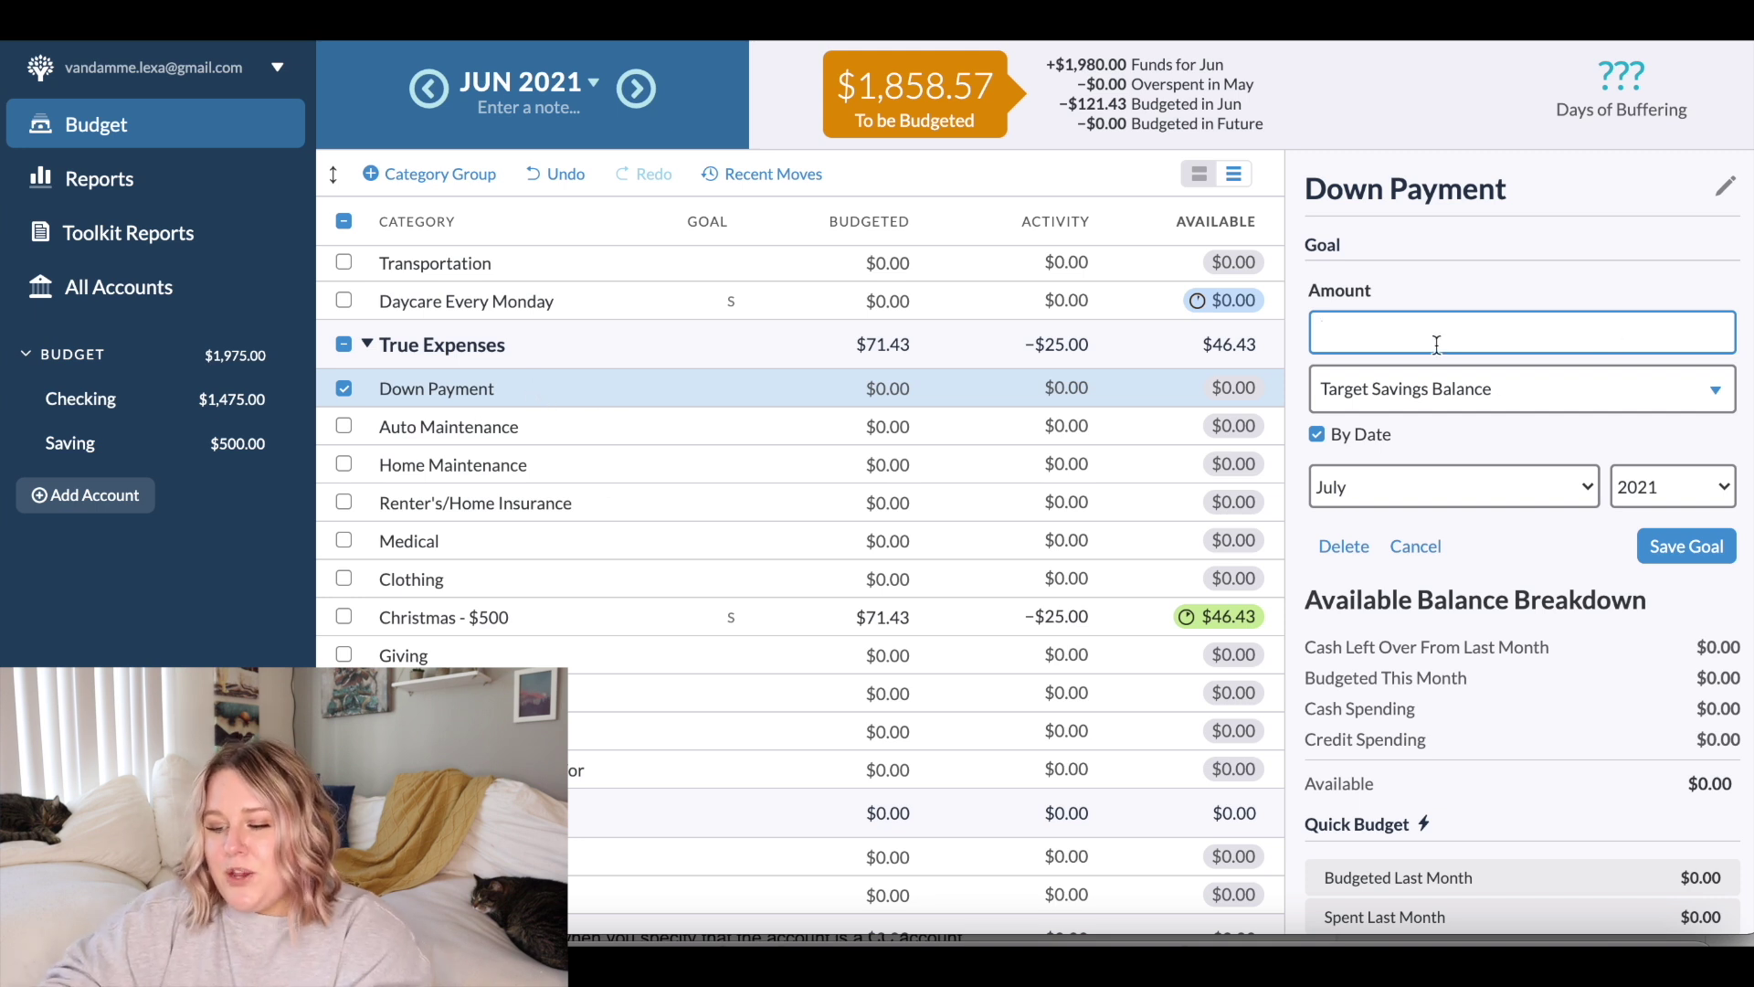
text(15000)
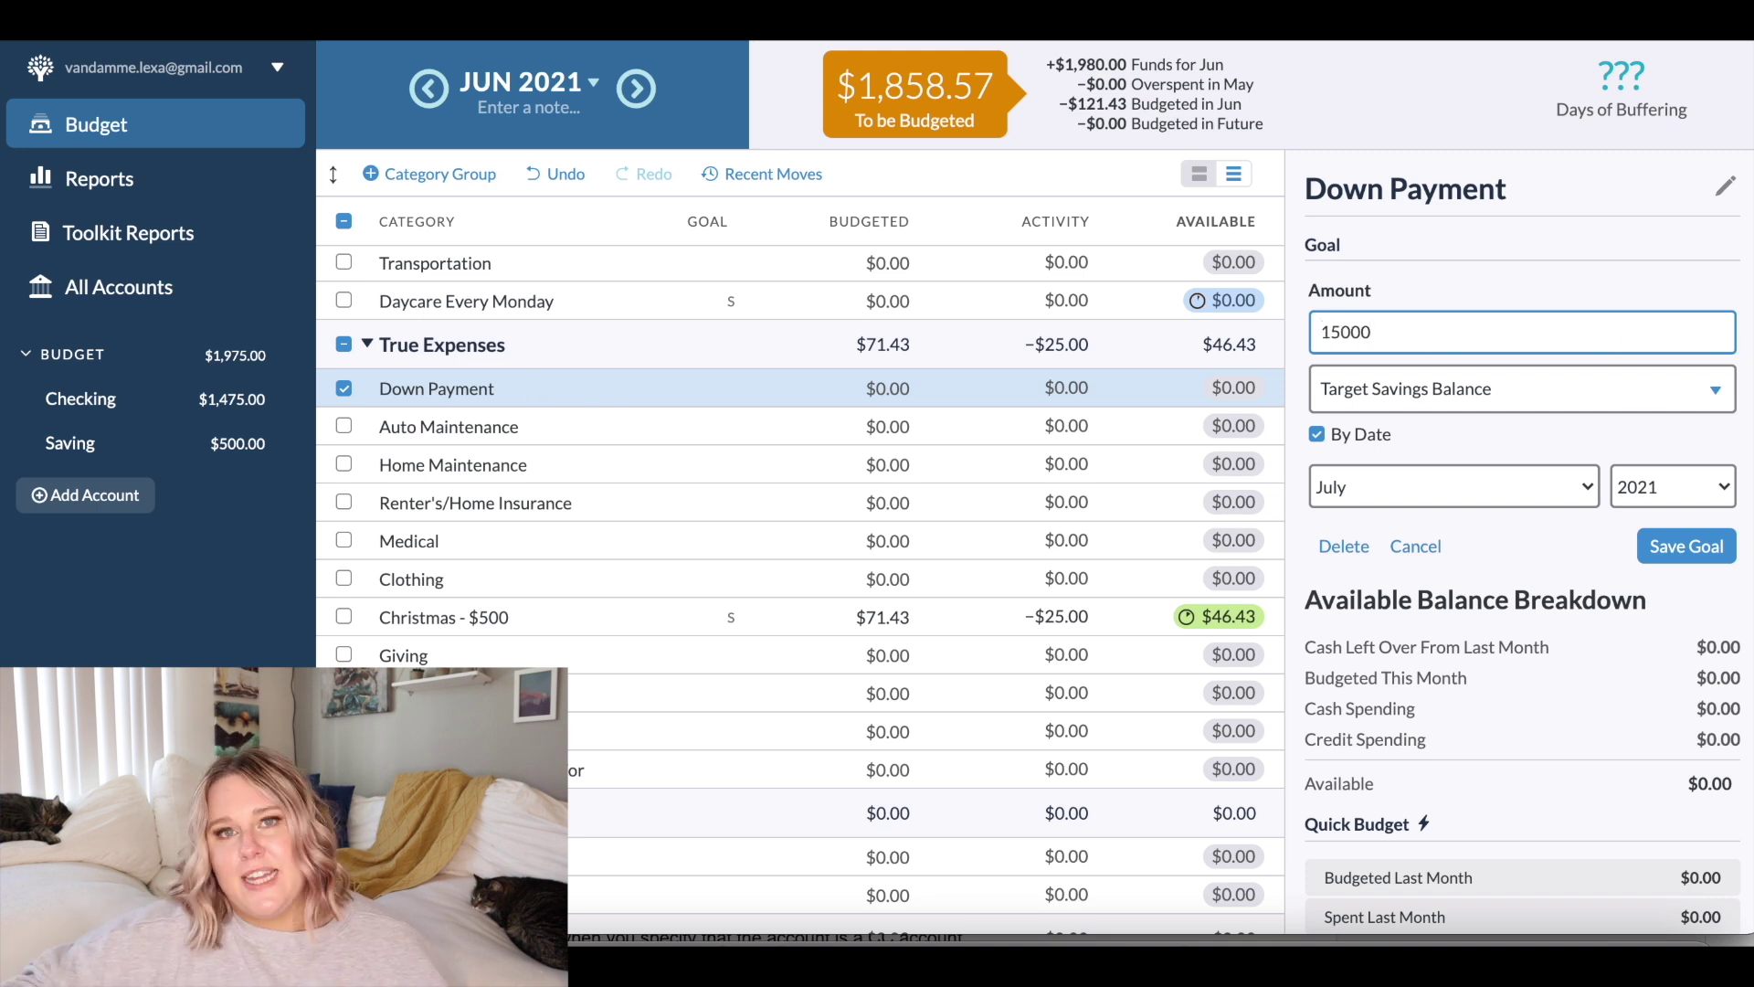
click(1458, 388)
click(1381, 408)
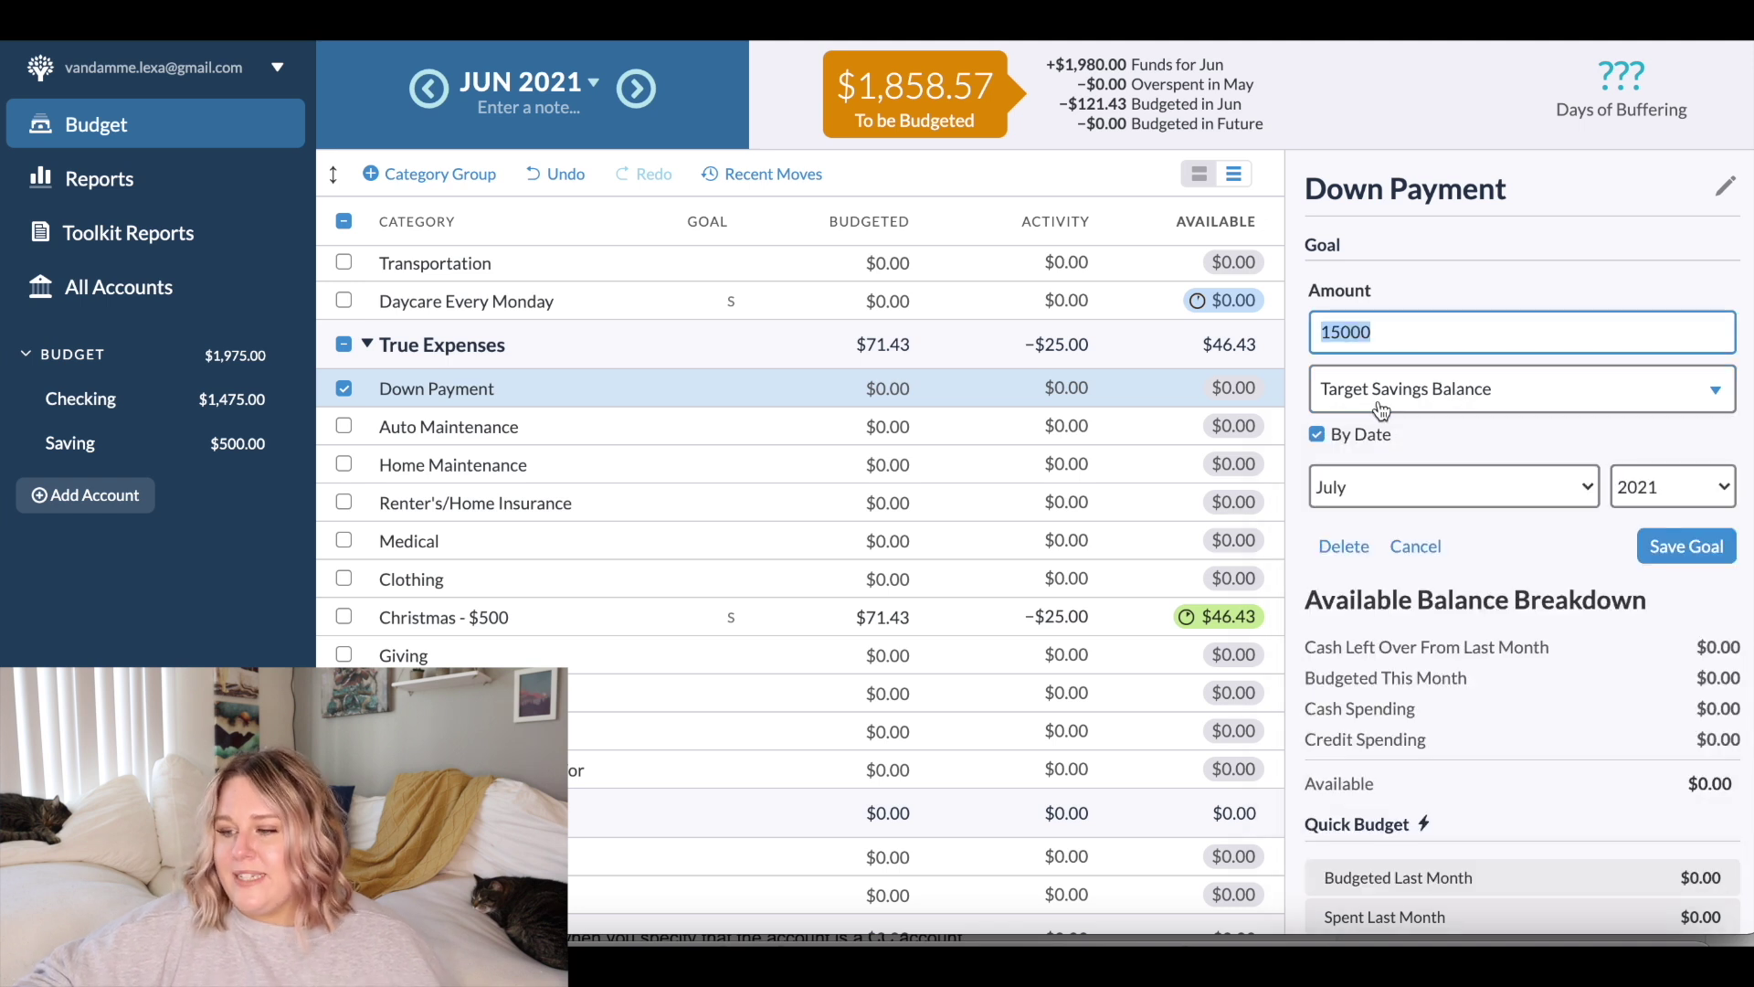
click(1318, 435)
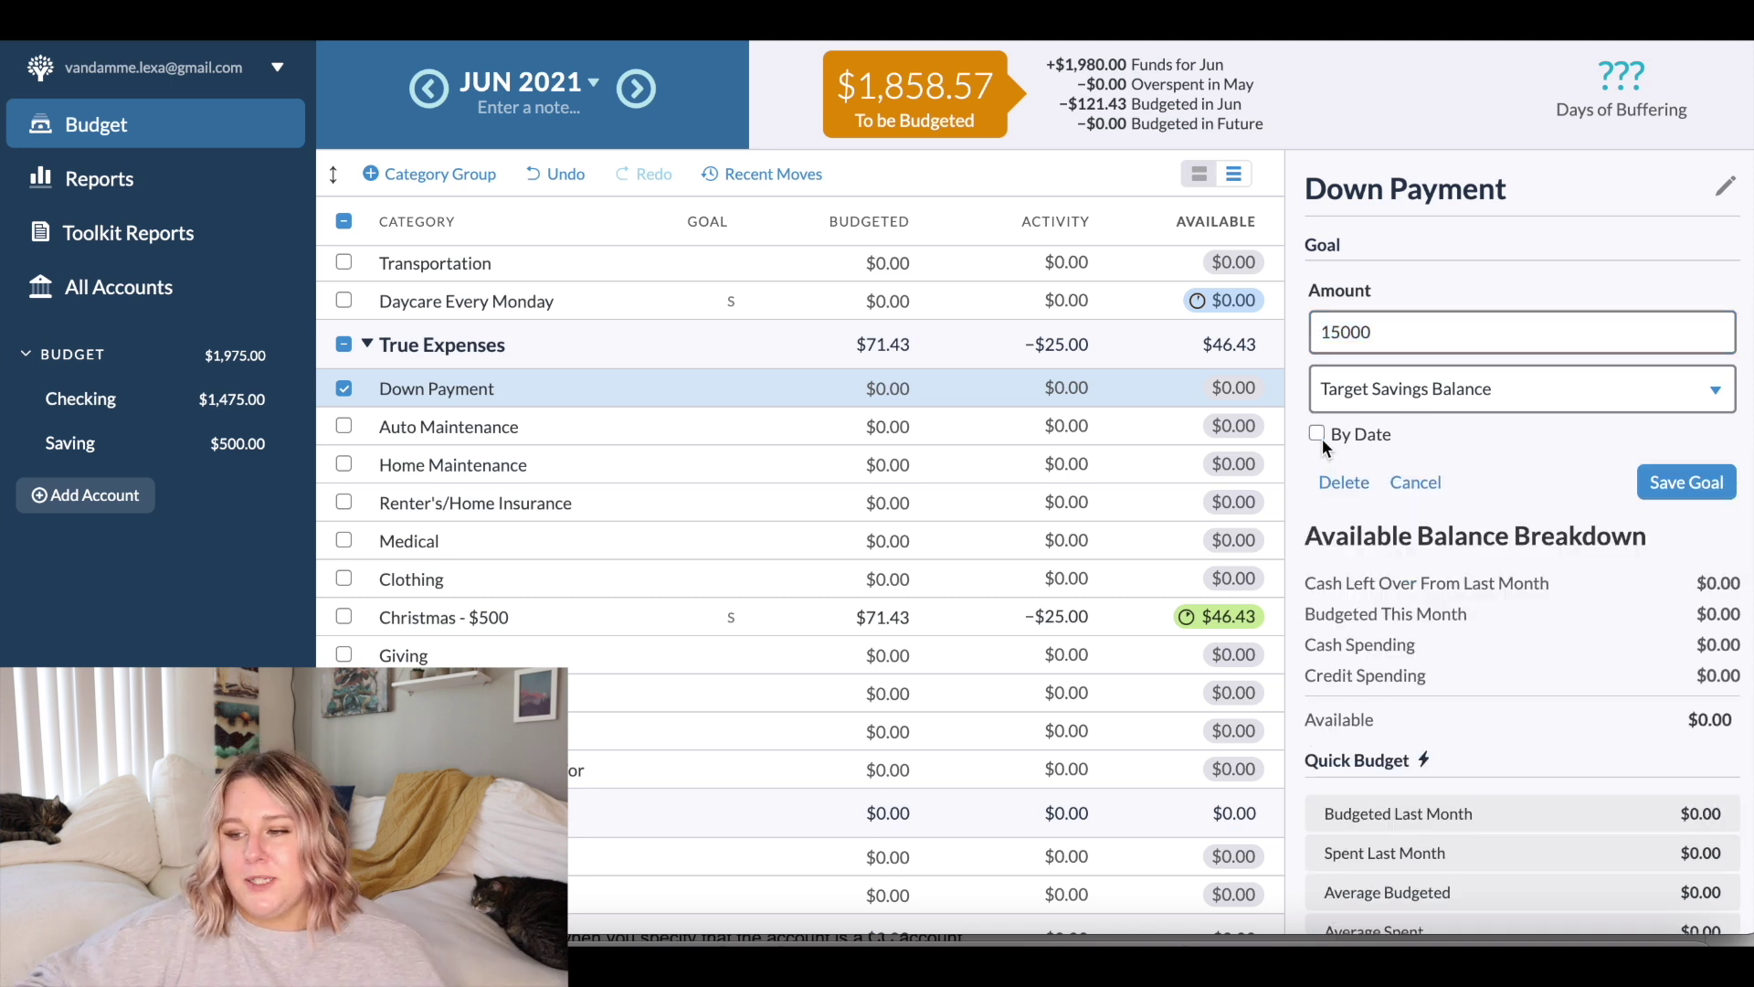
click(1317, 435)
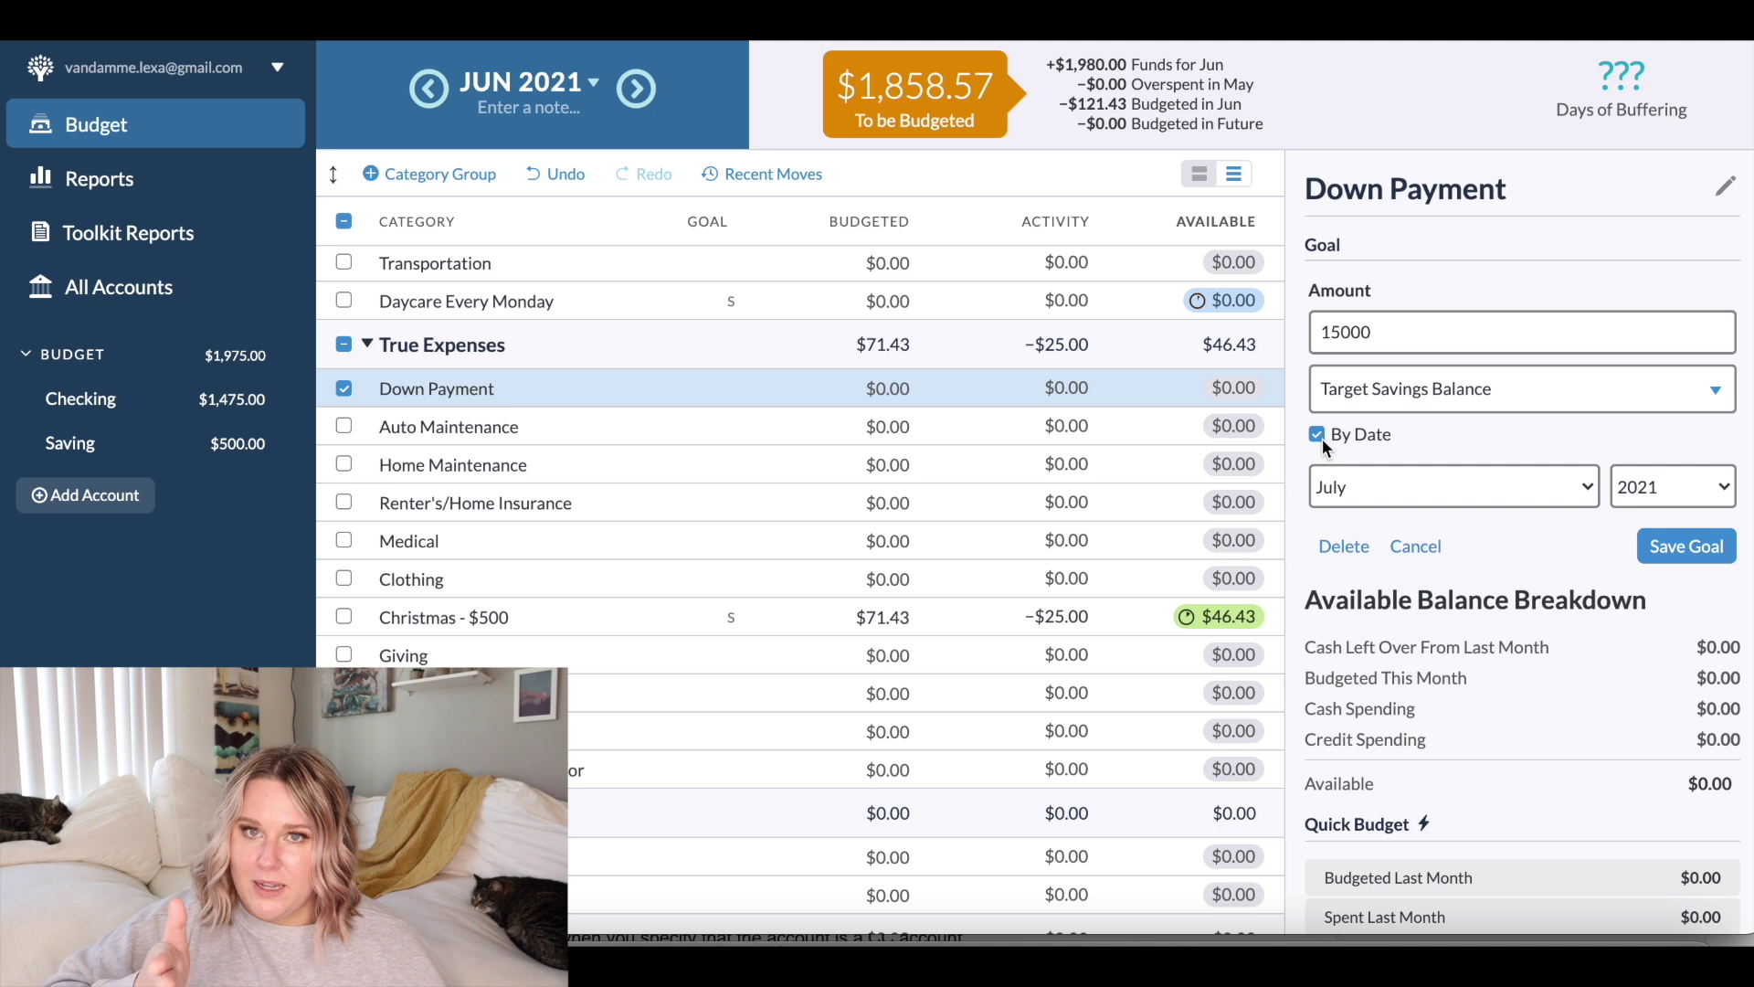
click(1471, 484)
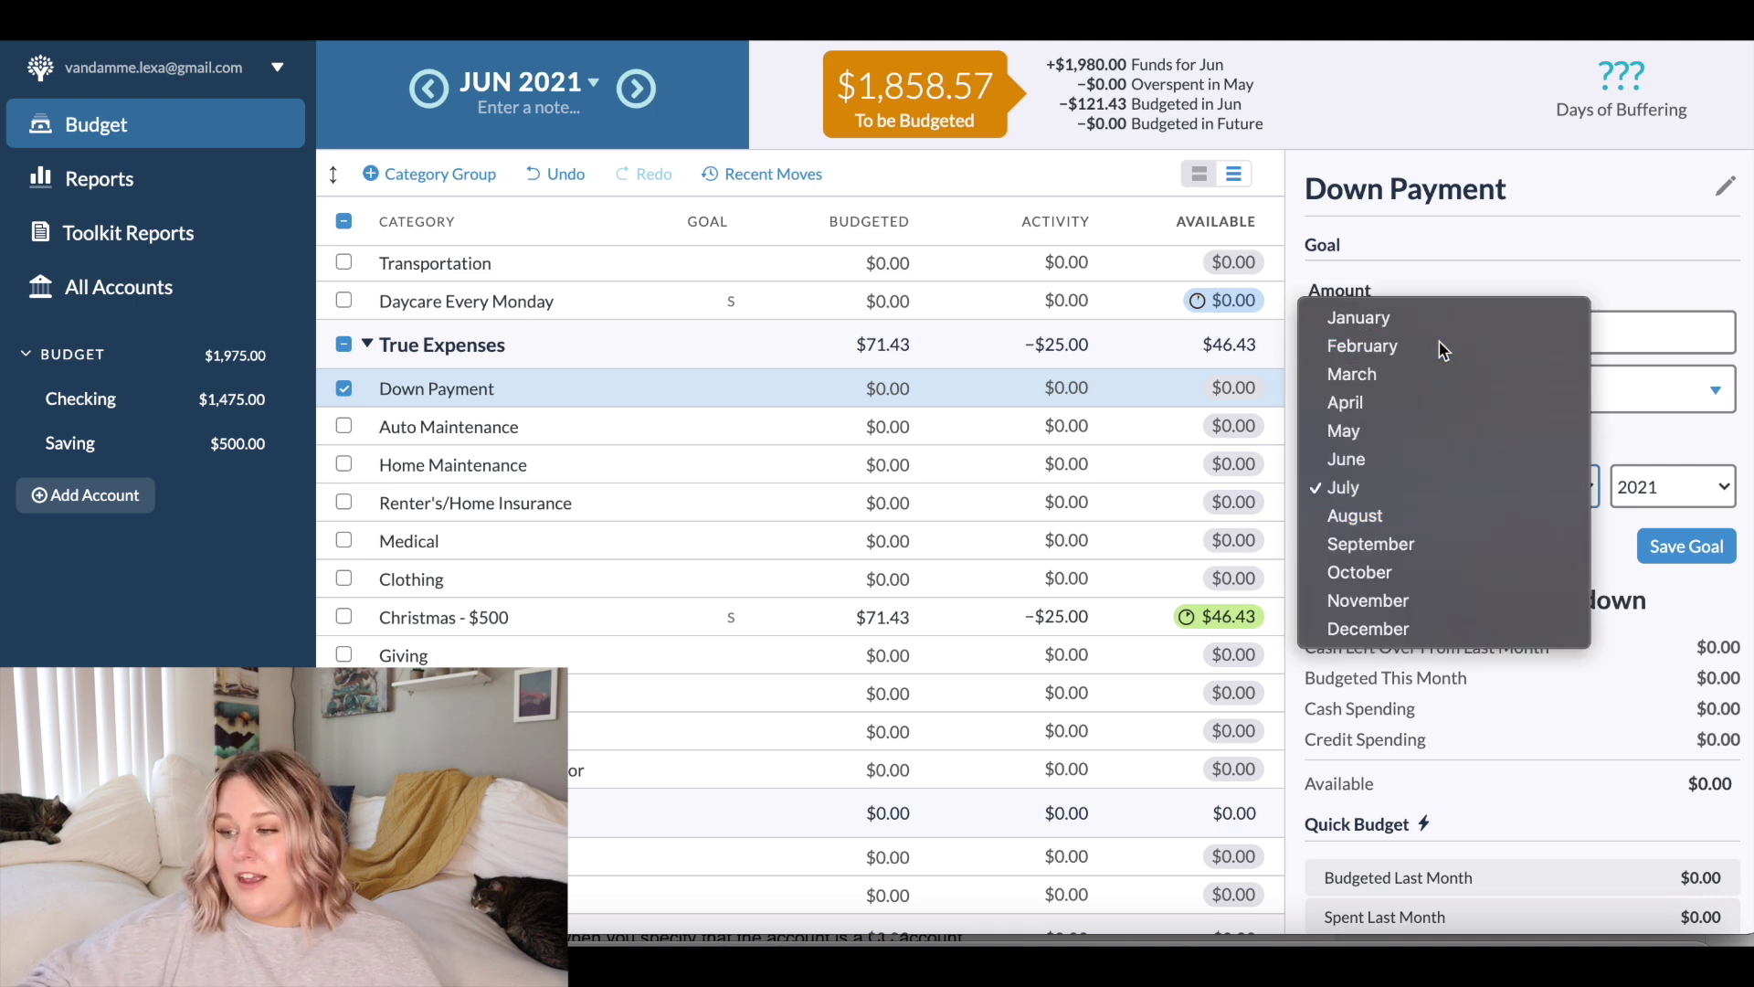
click(1362, 346)
click(1693, 485)
click(1688, 572)
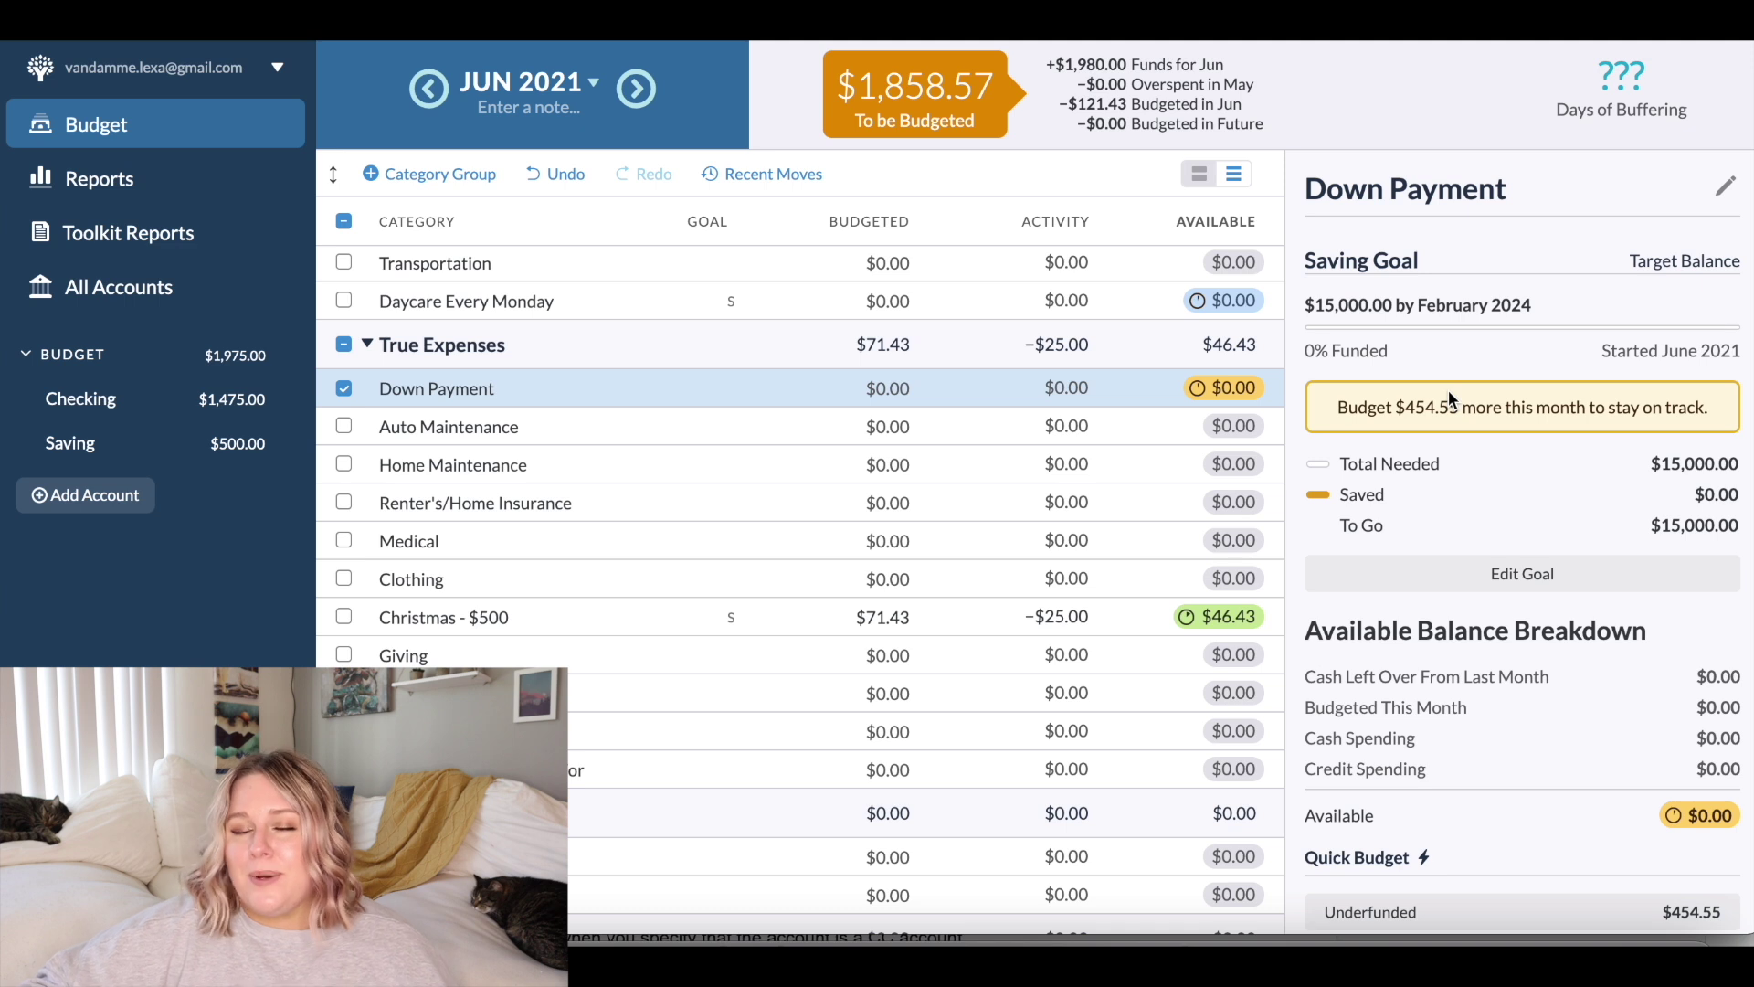
Step: Review the Down Payment goal's monthly need and budget its underfunded amount of $454.55 for June
drag(1404, 408, 1460, 413)
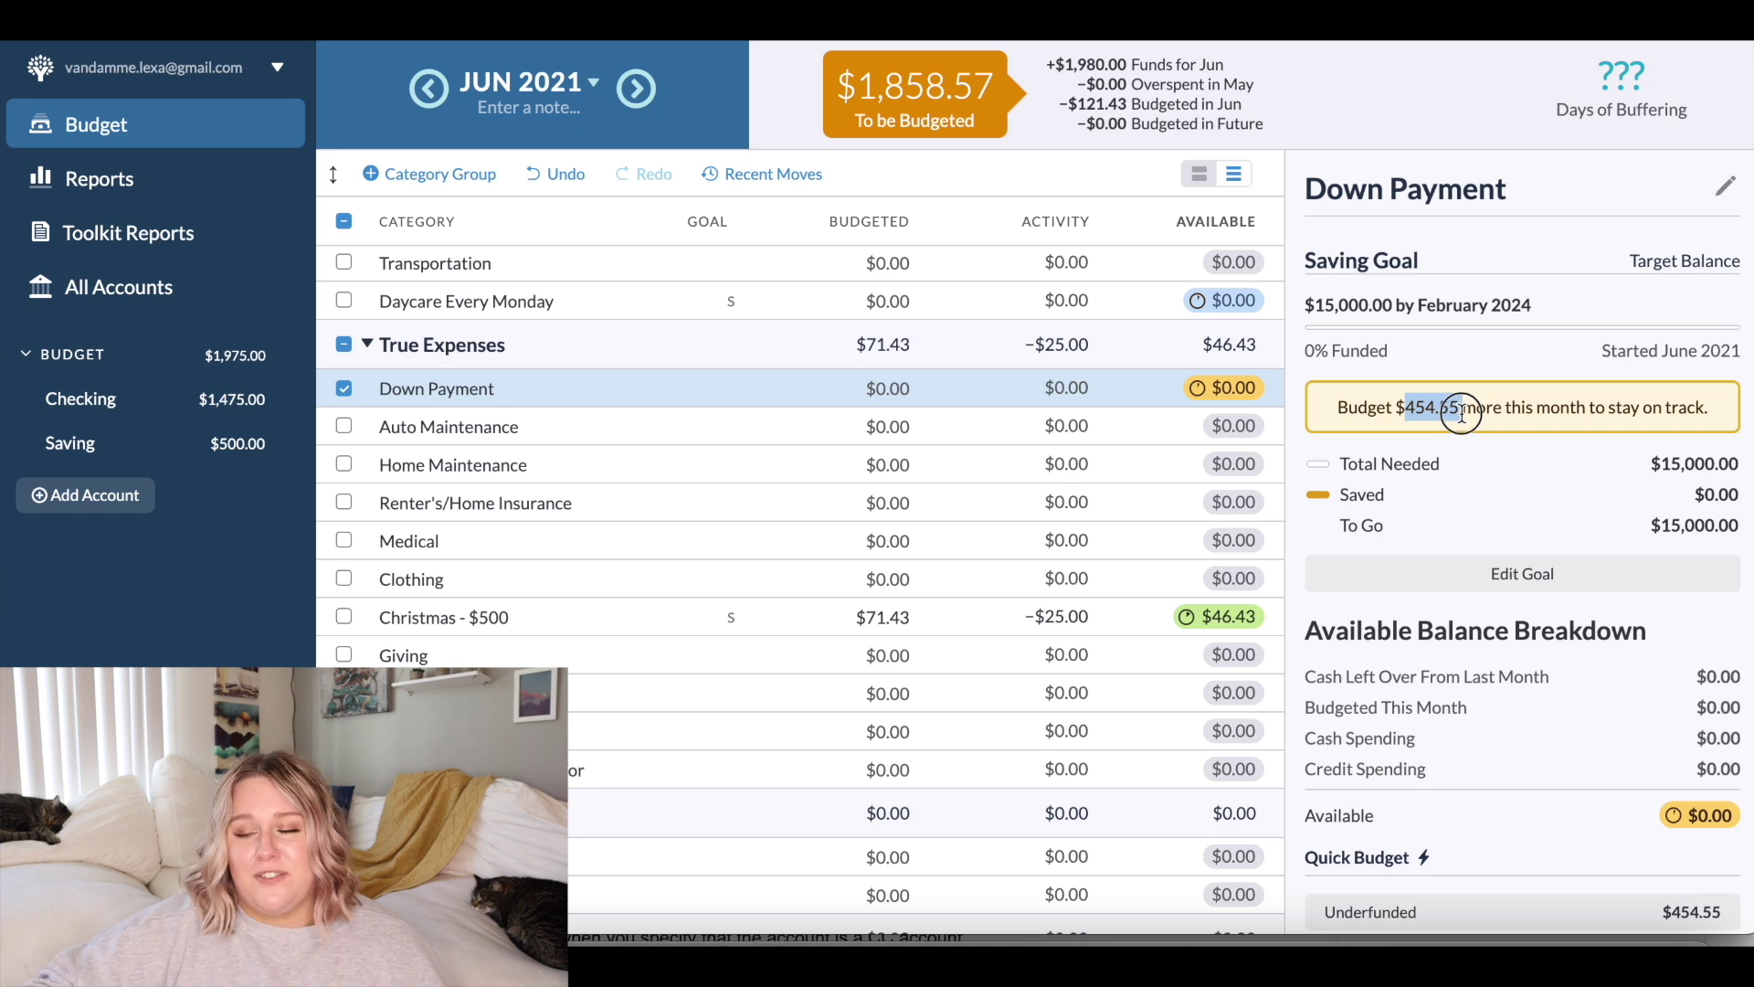
click(1501, 488)
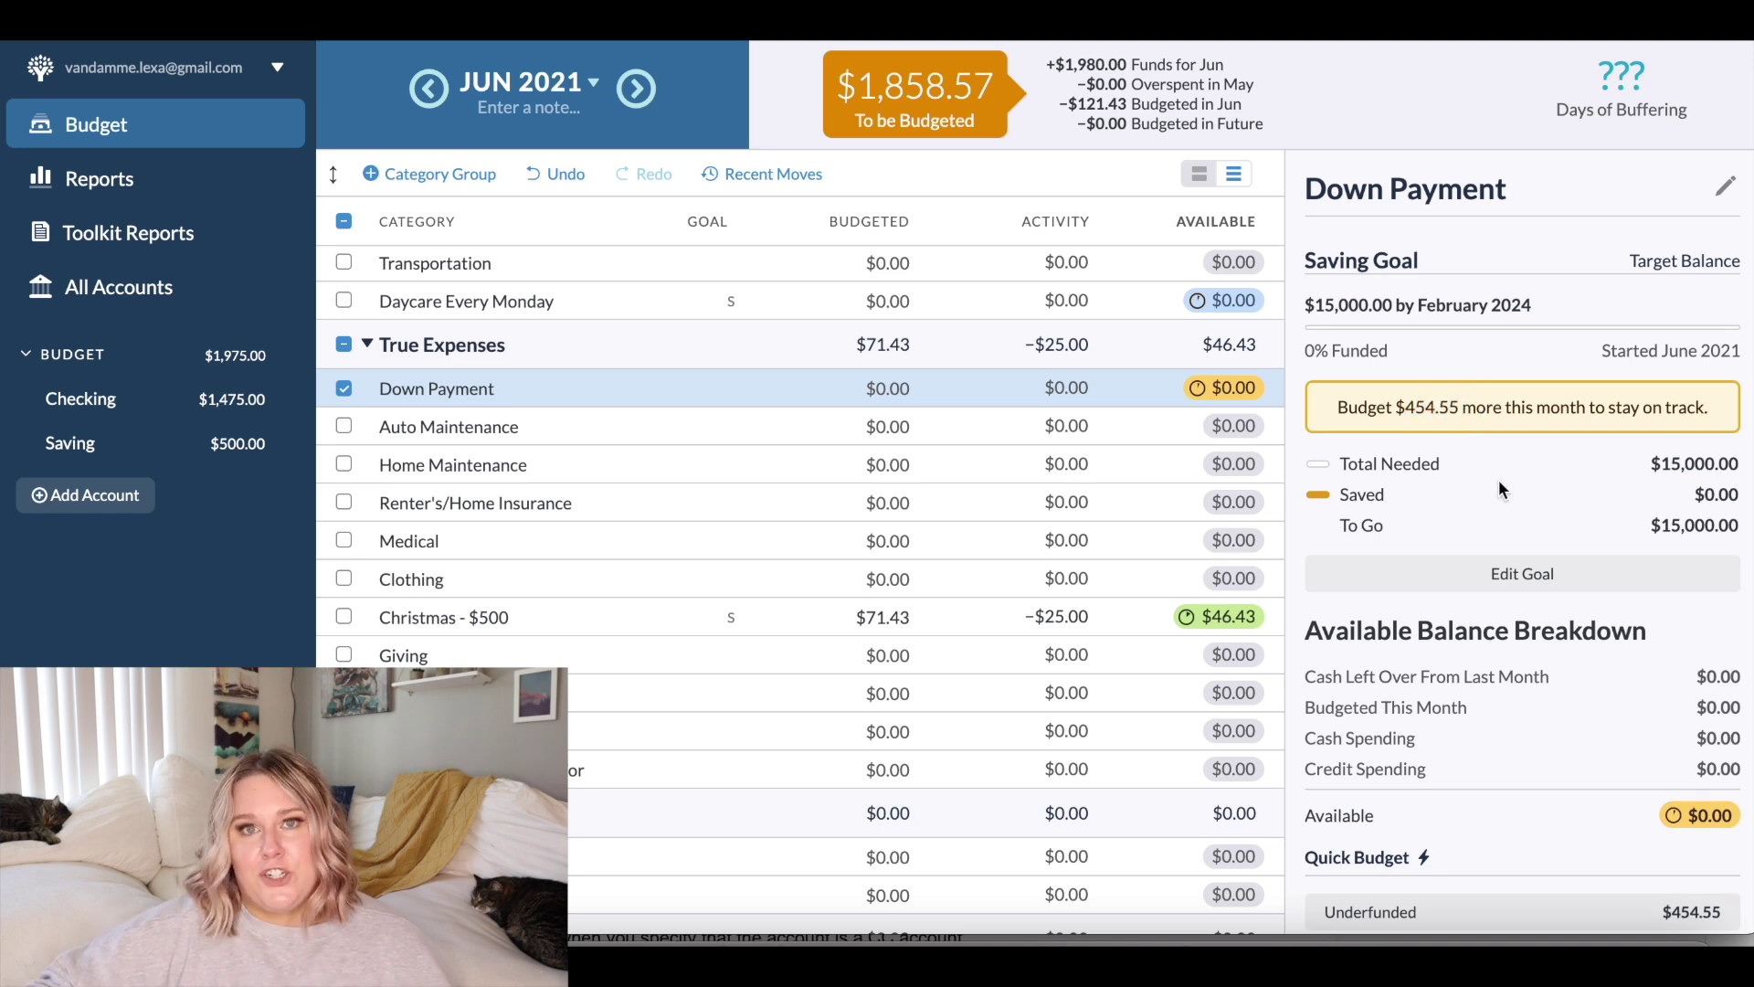
scroll(1501, 488, down, 3)
click(1418, 670)
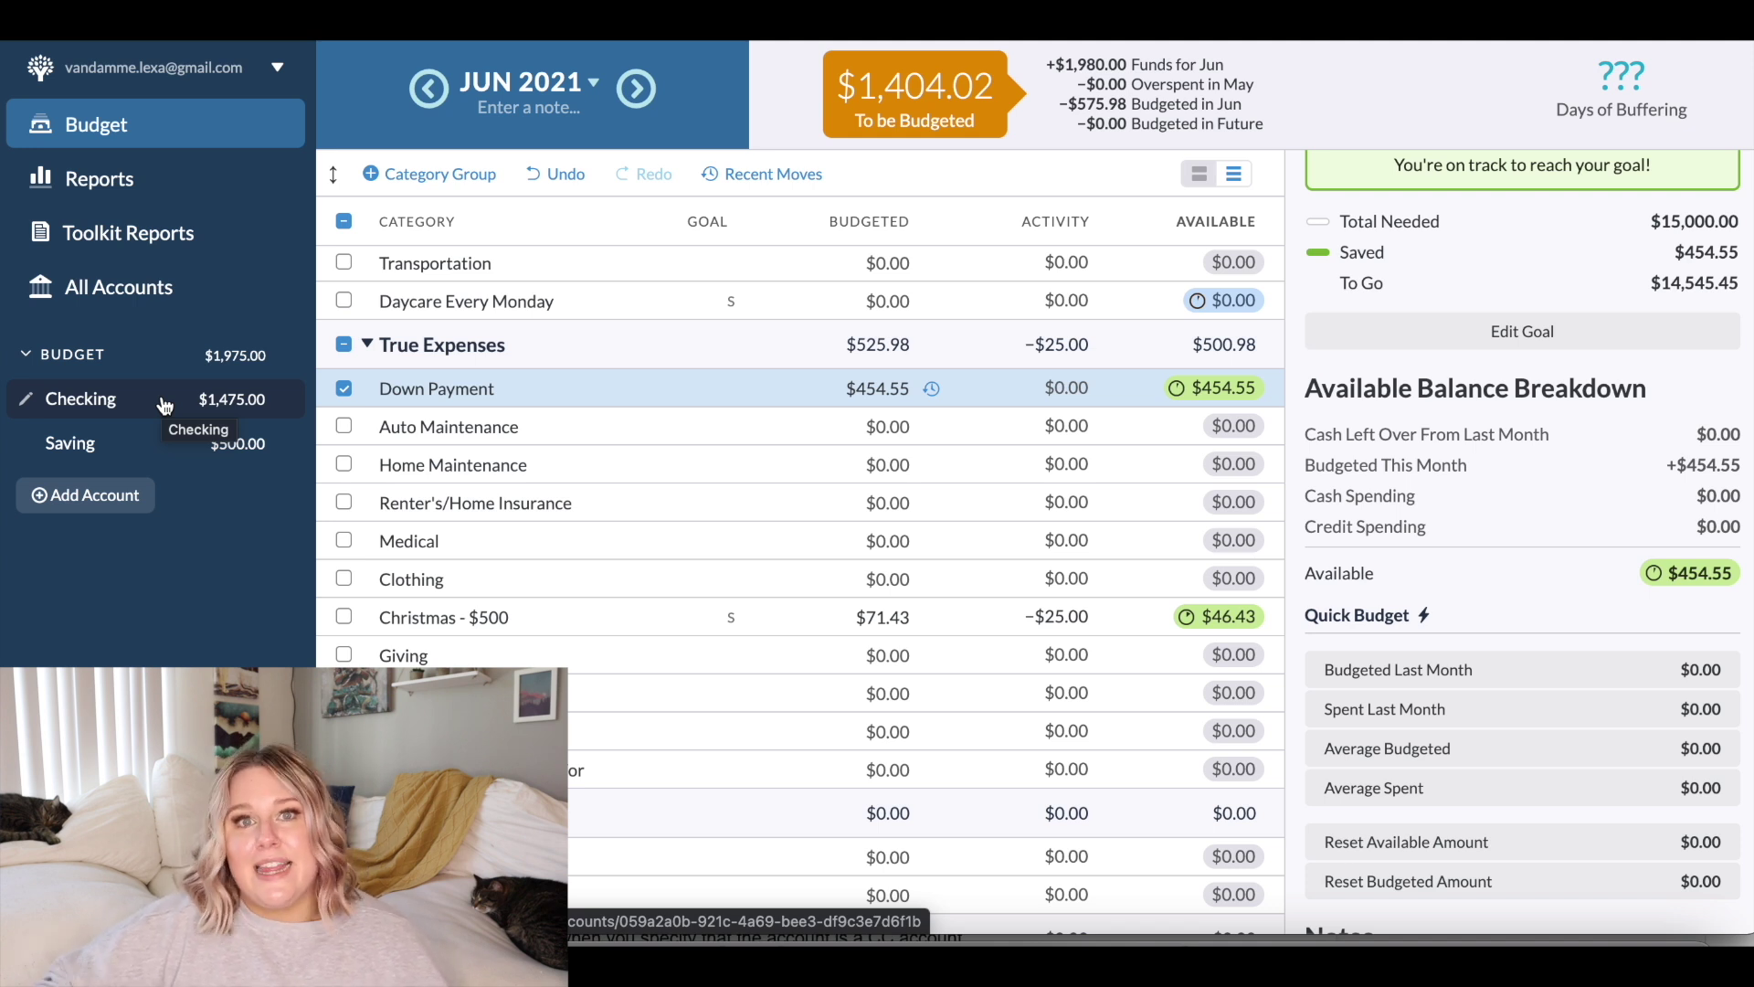
Step: Record a $100 outflow in the Checking account with payee Home Repair and category Down Payment, and save it
click(165, 402)
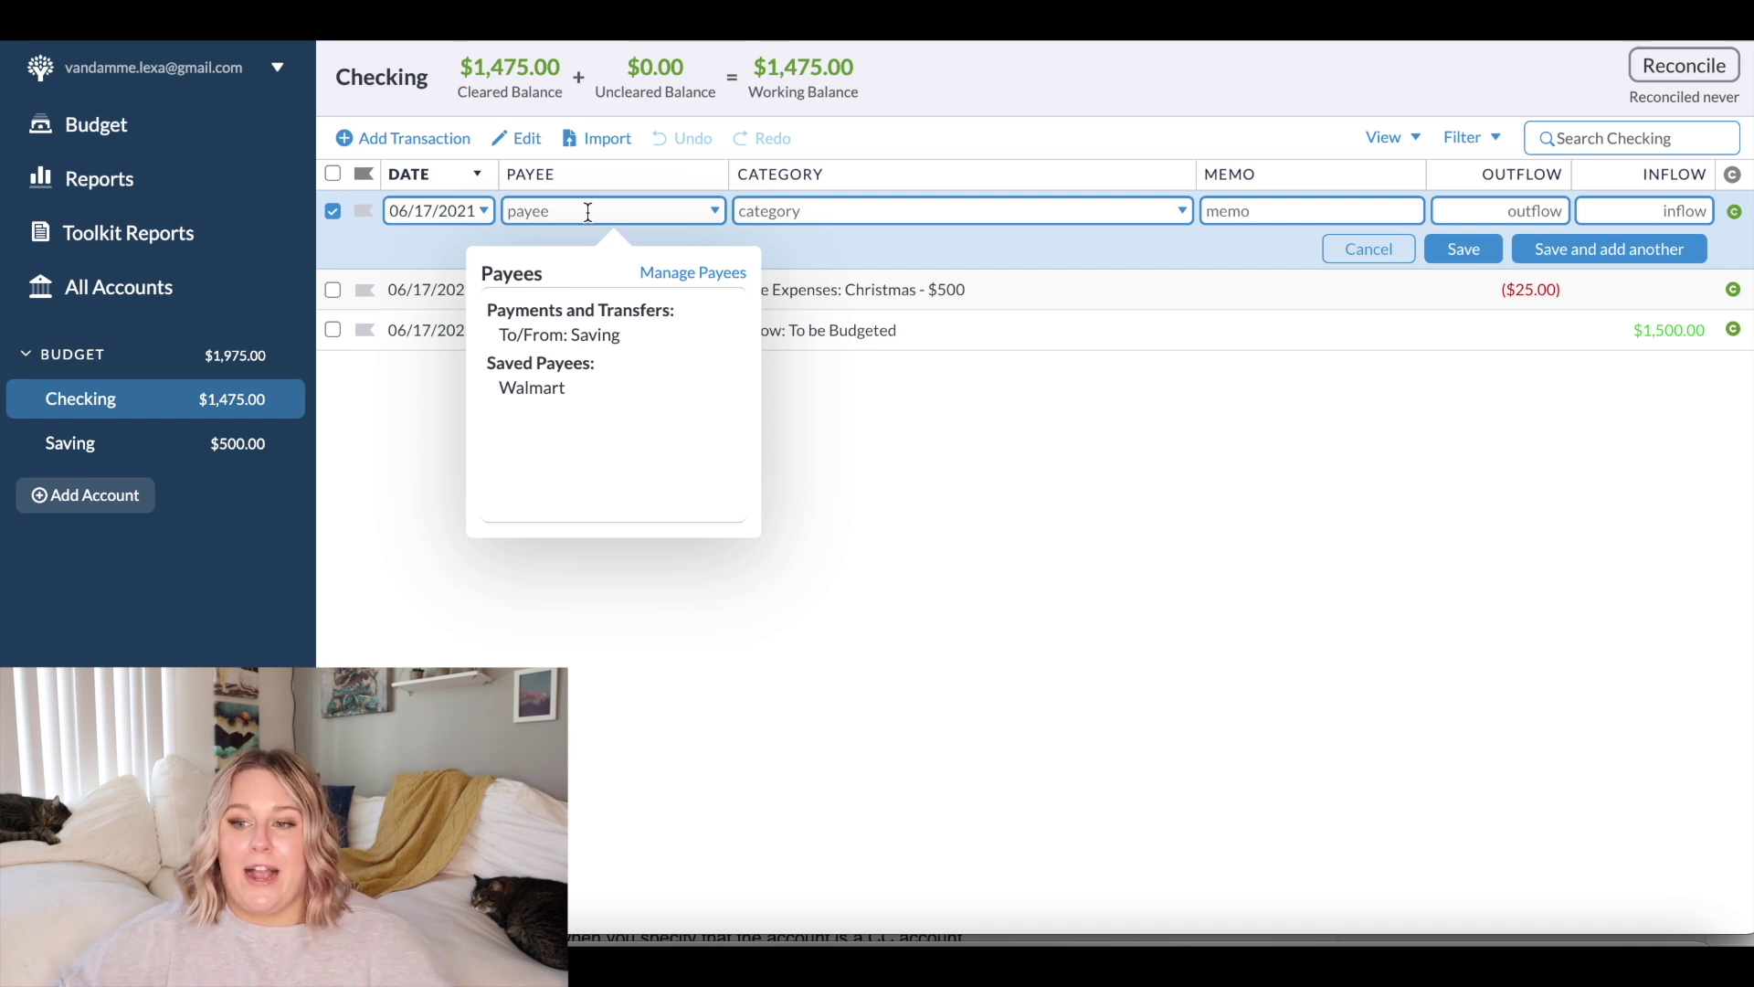
text(Home Repair)
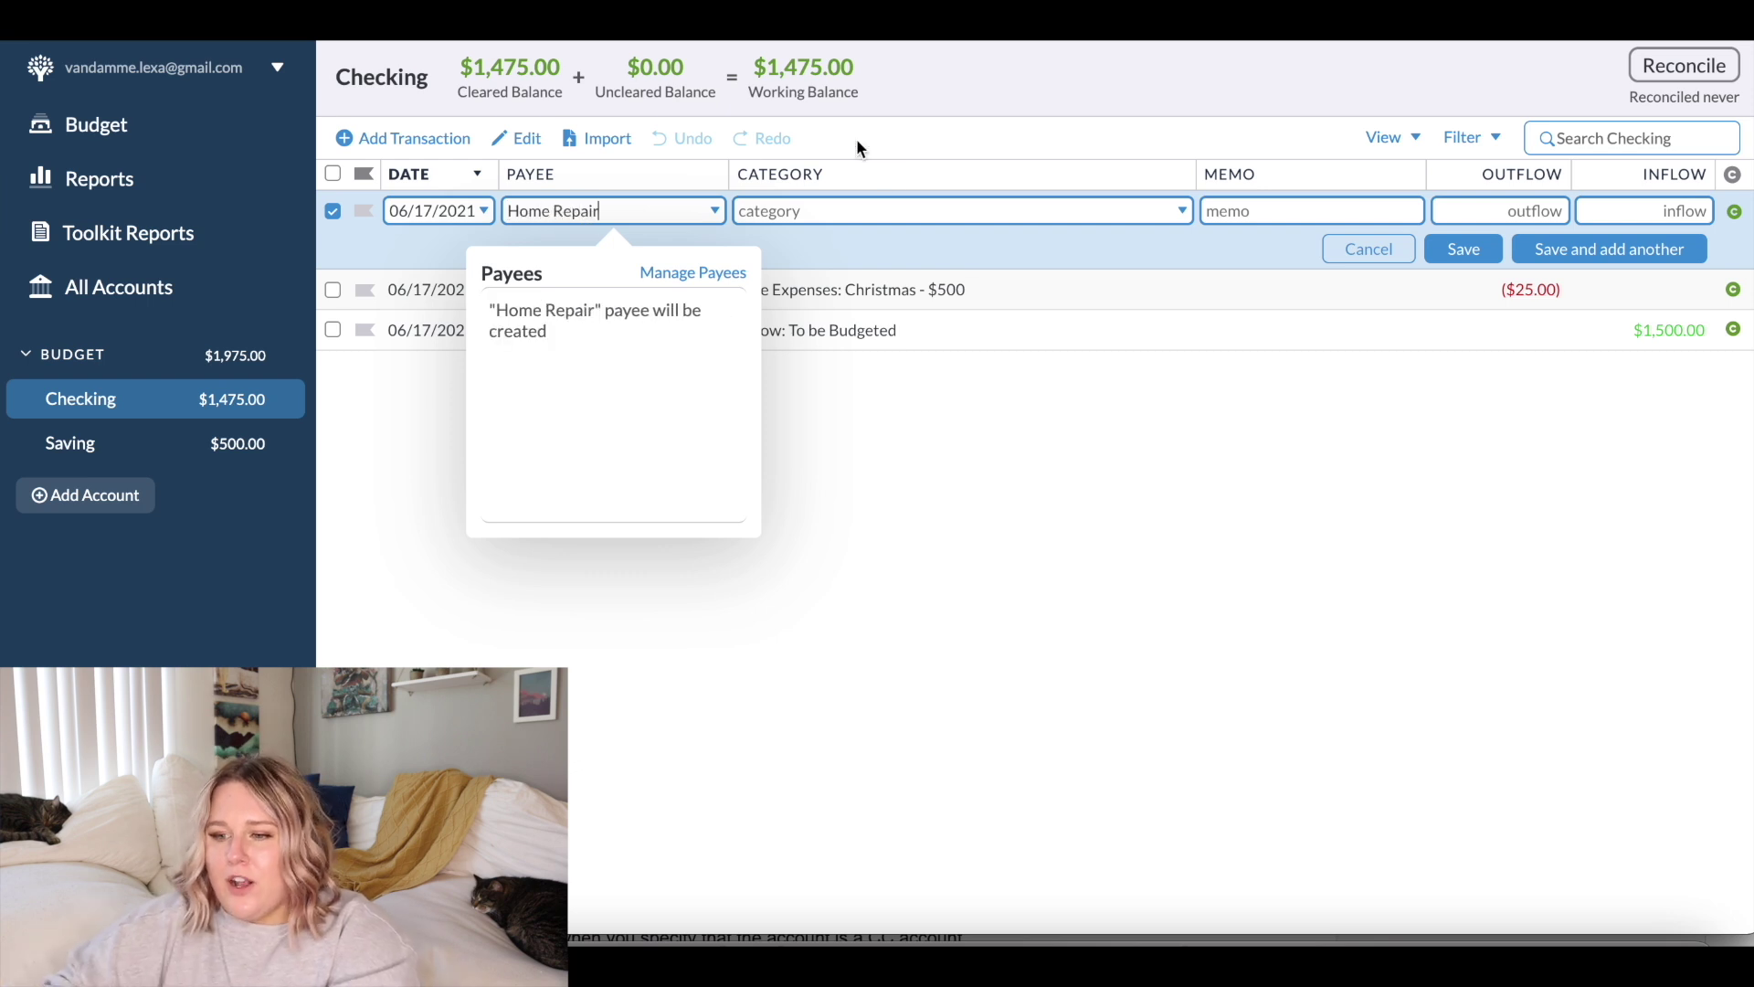
click(913, 209)
scroll(934, 368, down, 5)
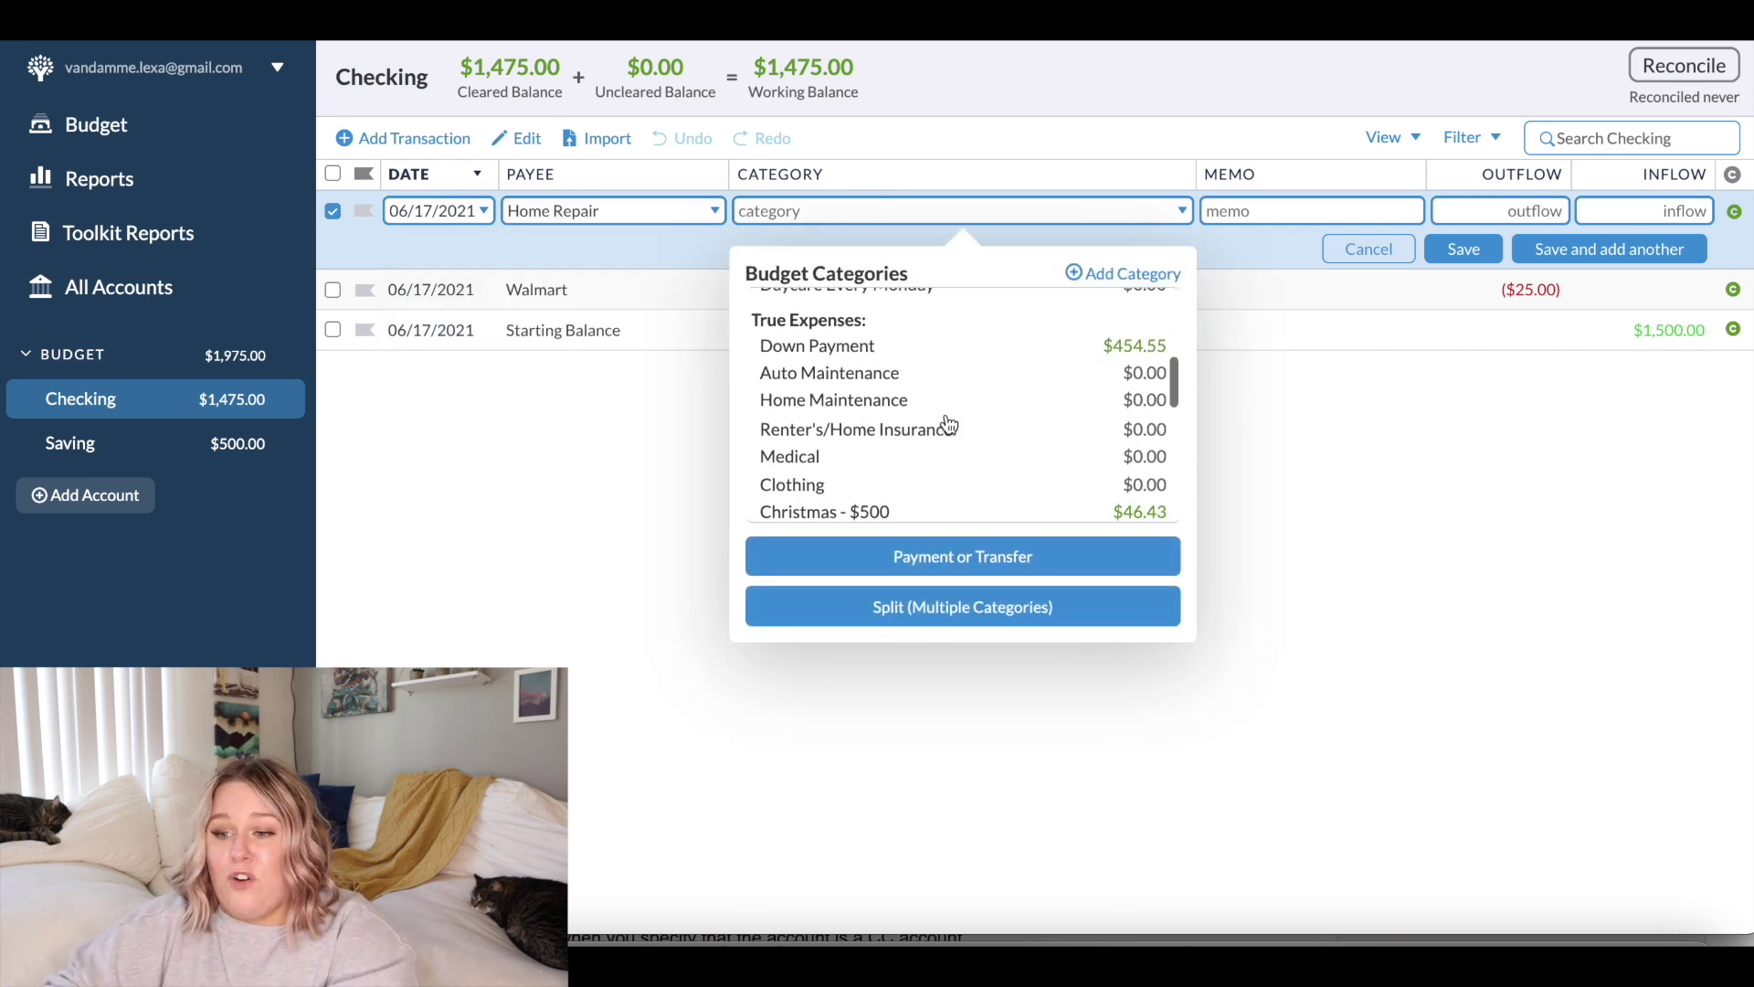
click(900, 352)
click(1502, 212)
text(100)
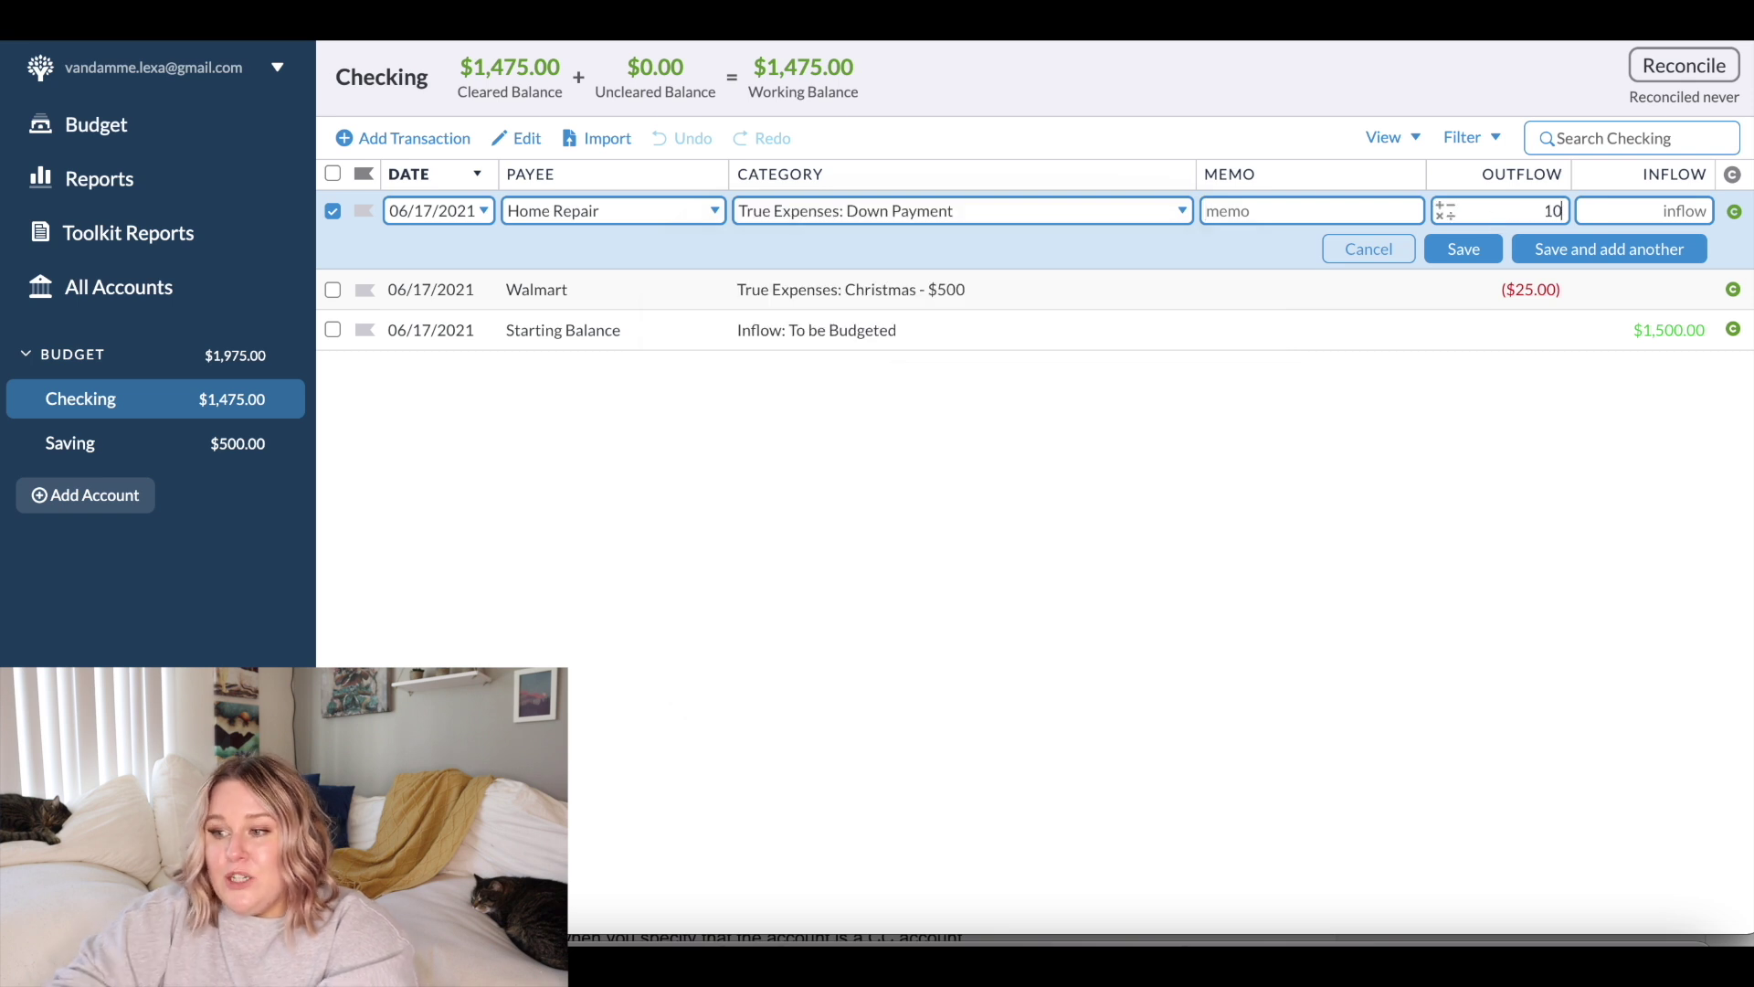
click(1466, 251)
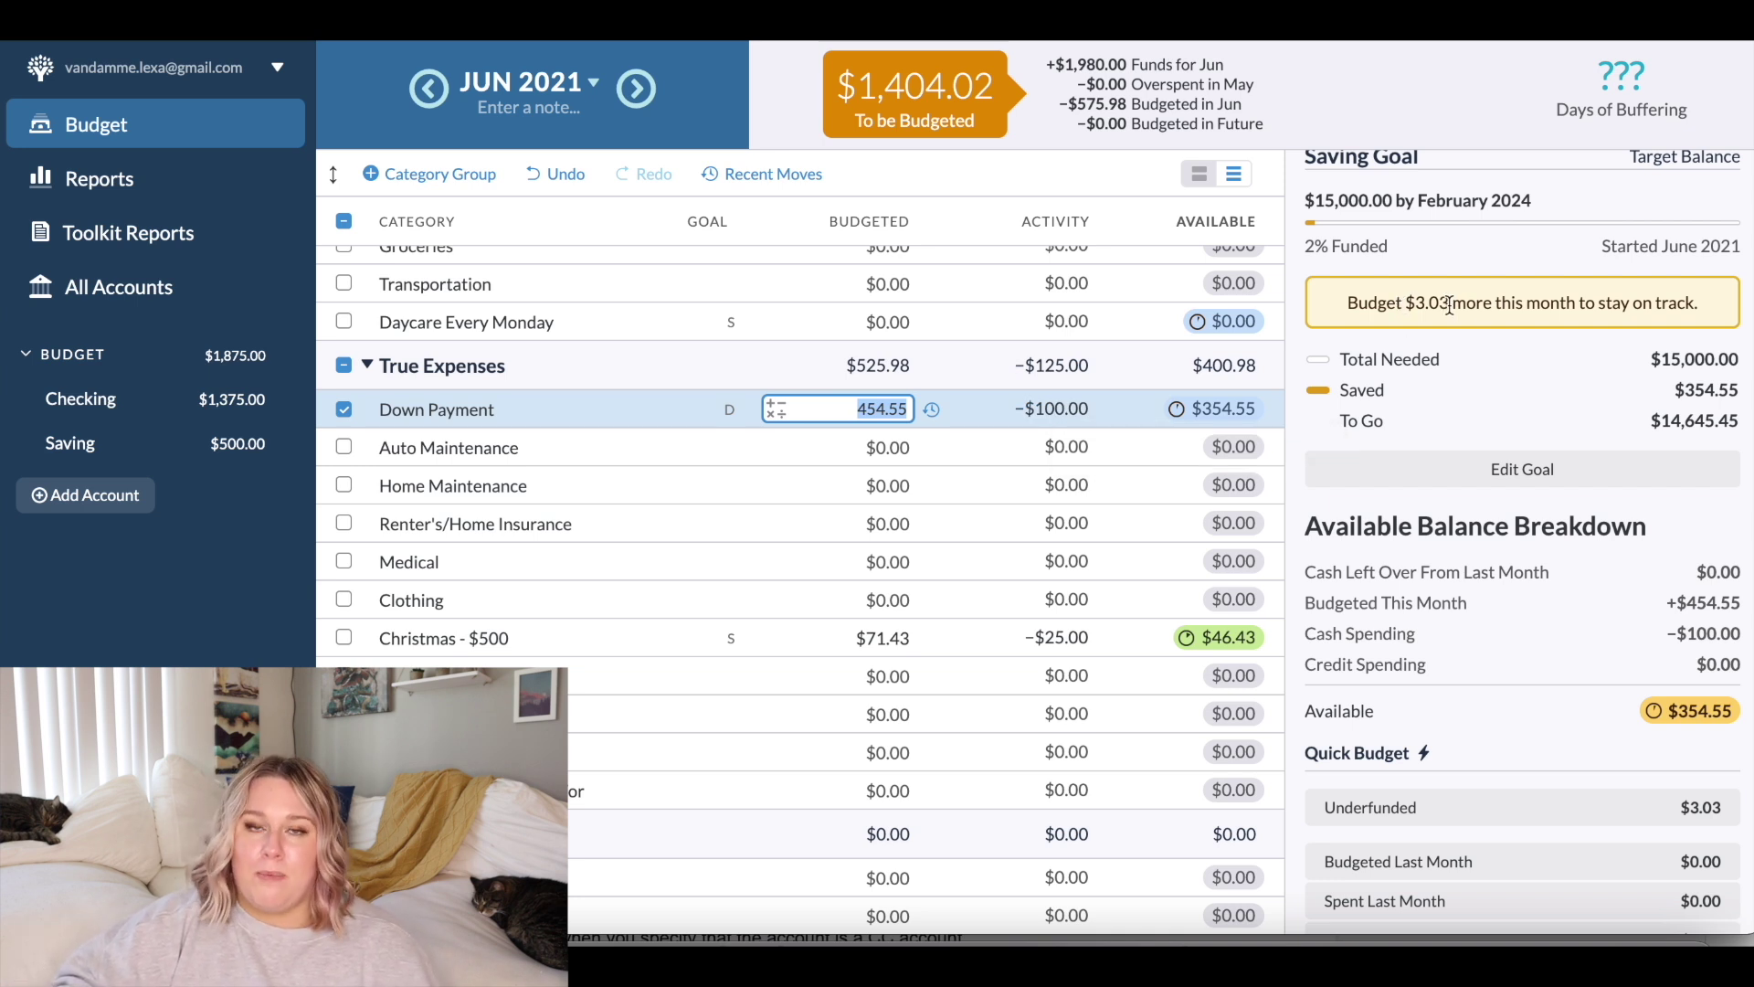
Step: Budget the Down Payment category's underfunded amount of $3.03, and undo it along with the Home Repair purchase
scroll(1449, 305, down, 1)
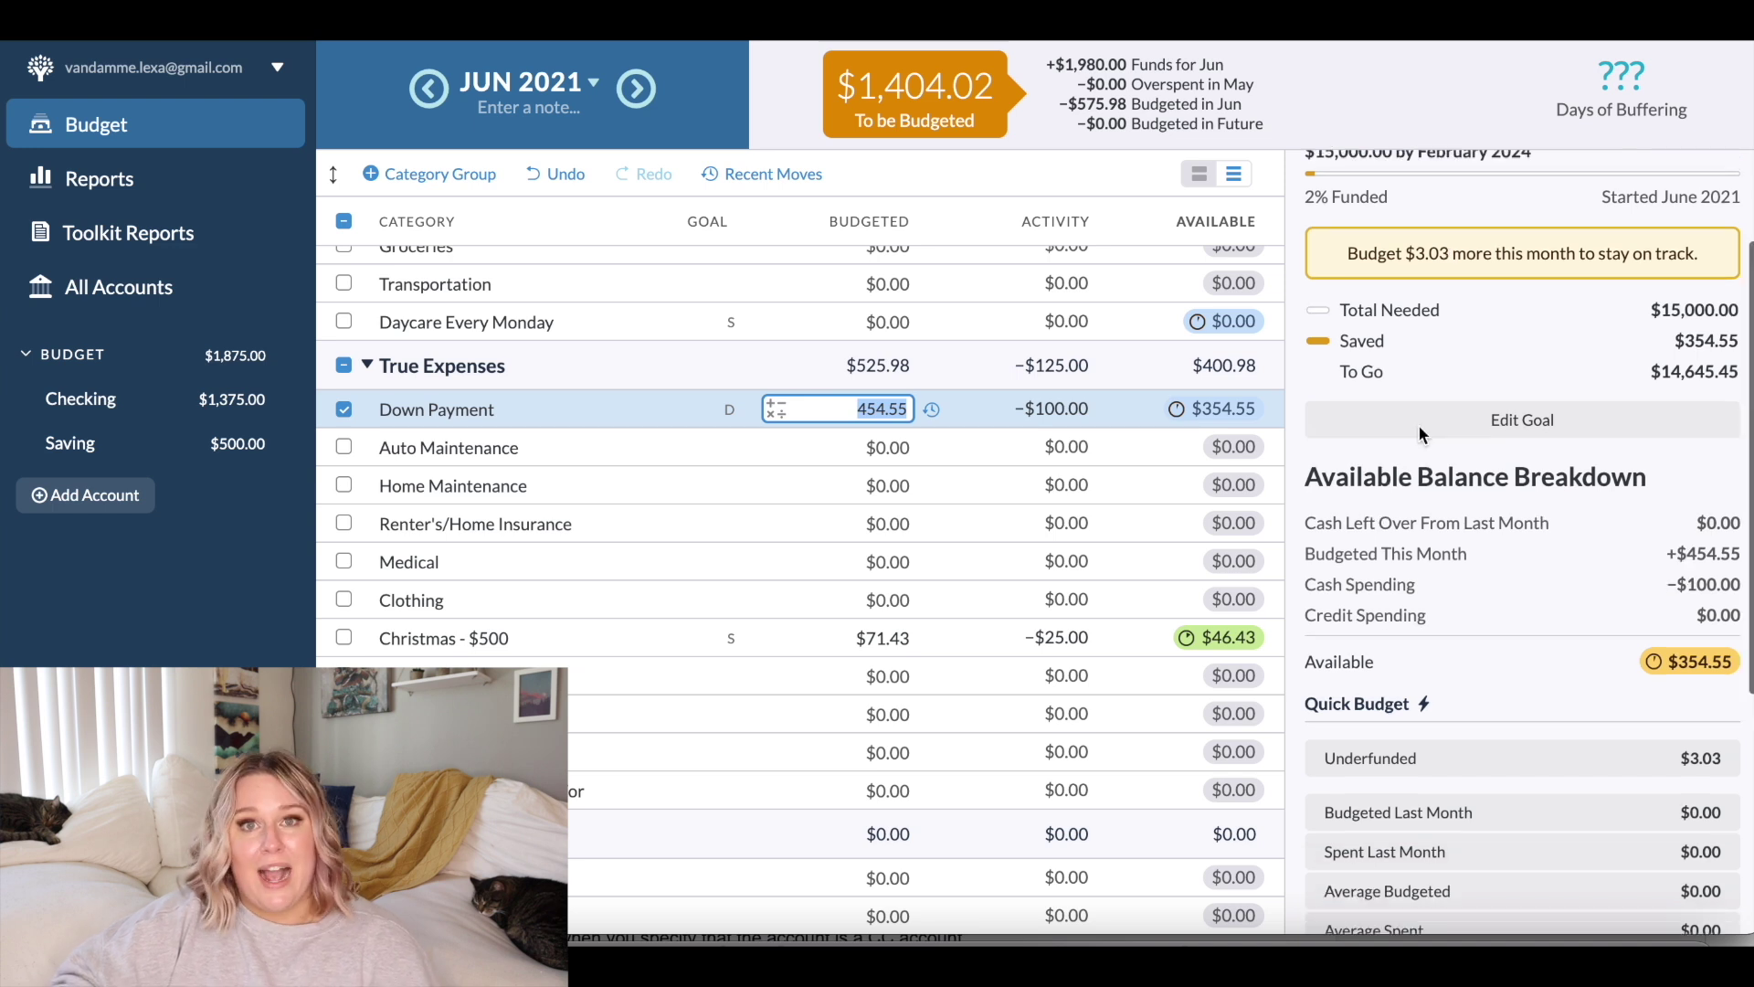
click(1547, 764)
scroll(928, 671, down, 3)
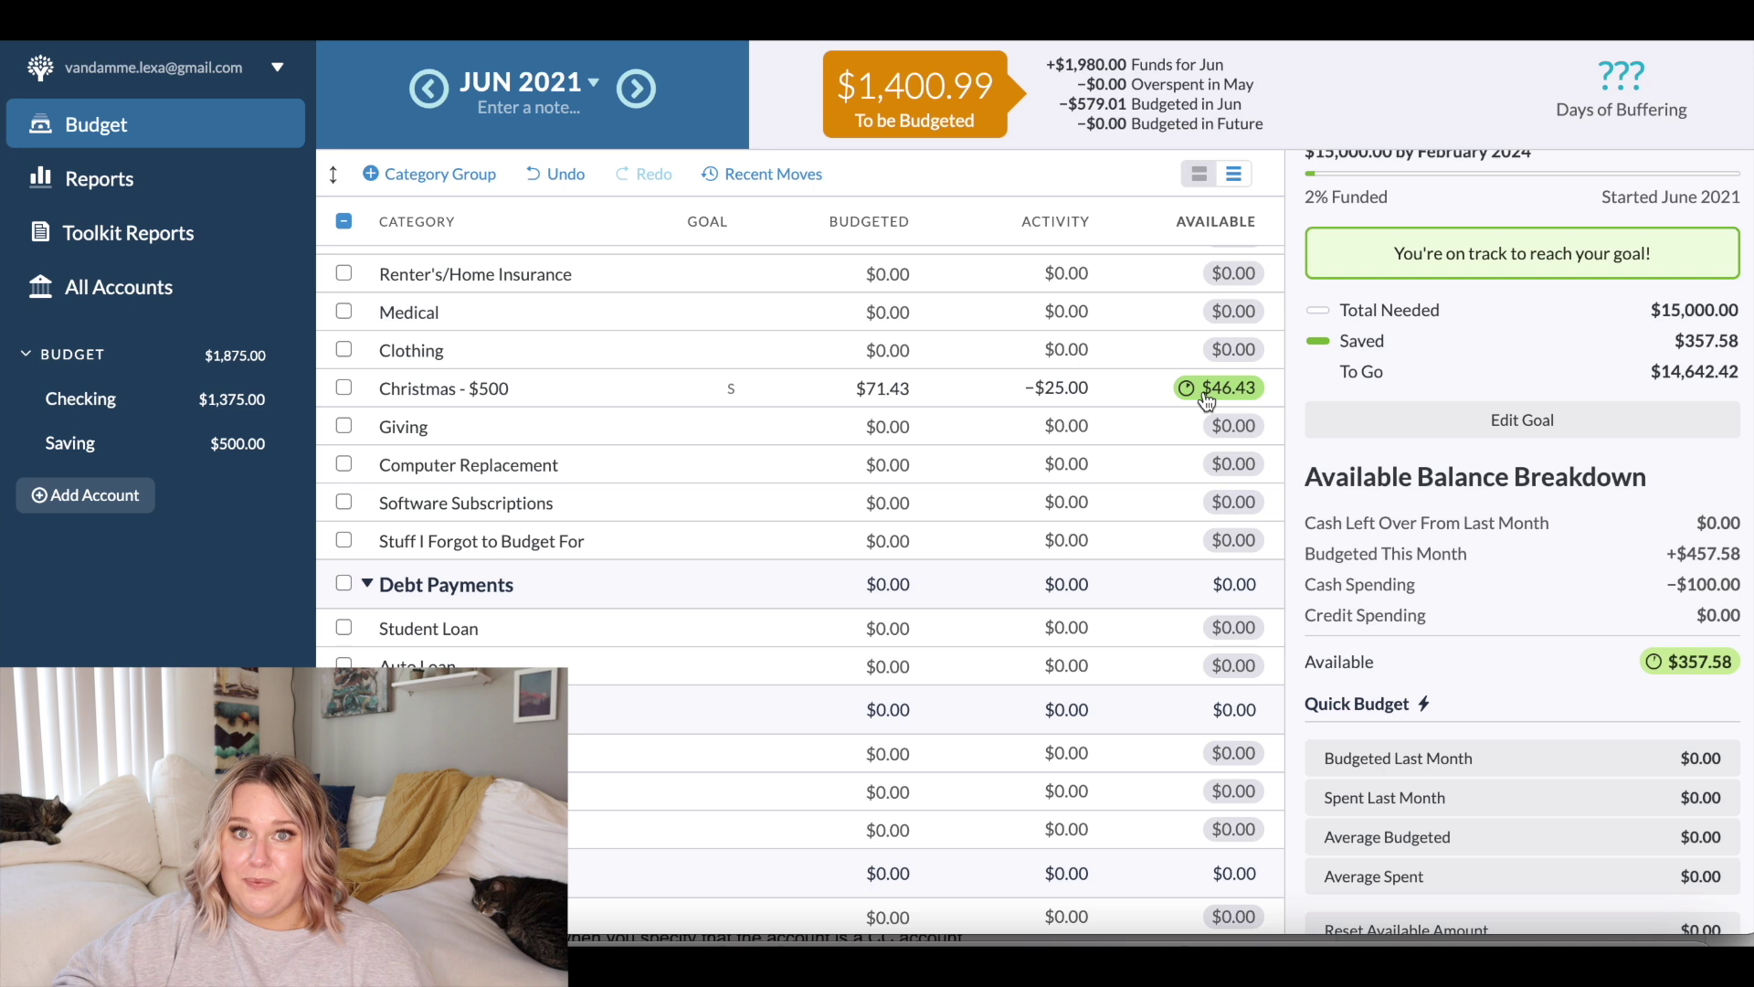
scroll(1206, 402, up, 6)
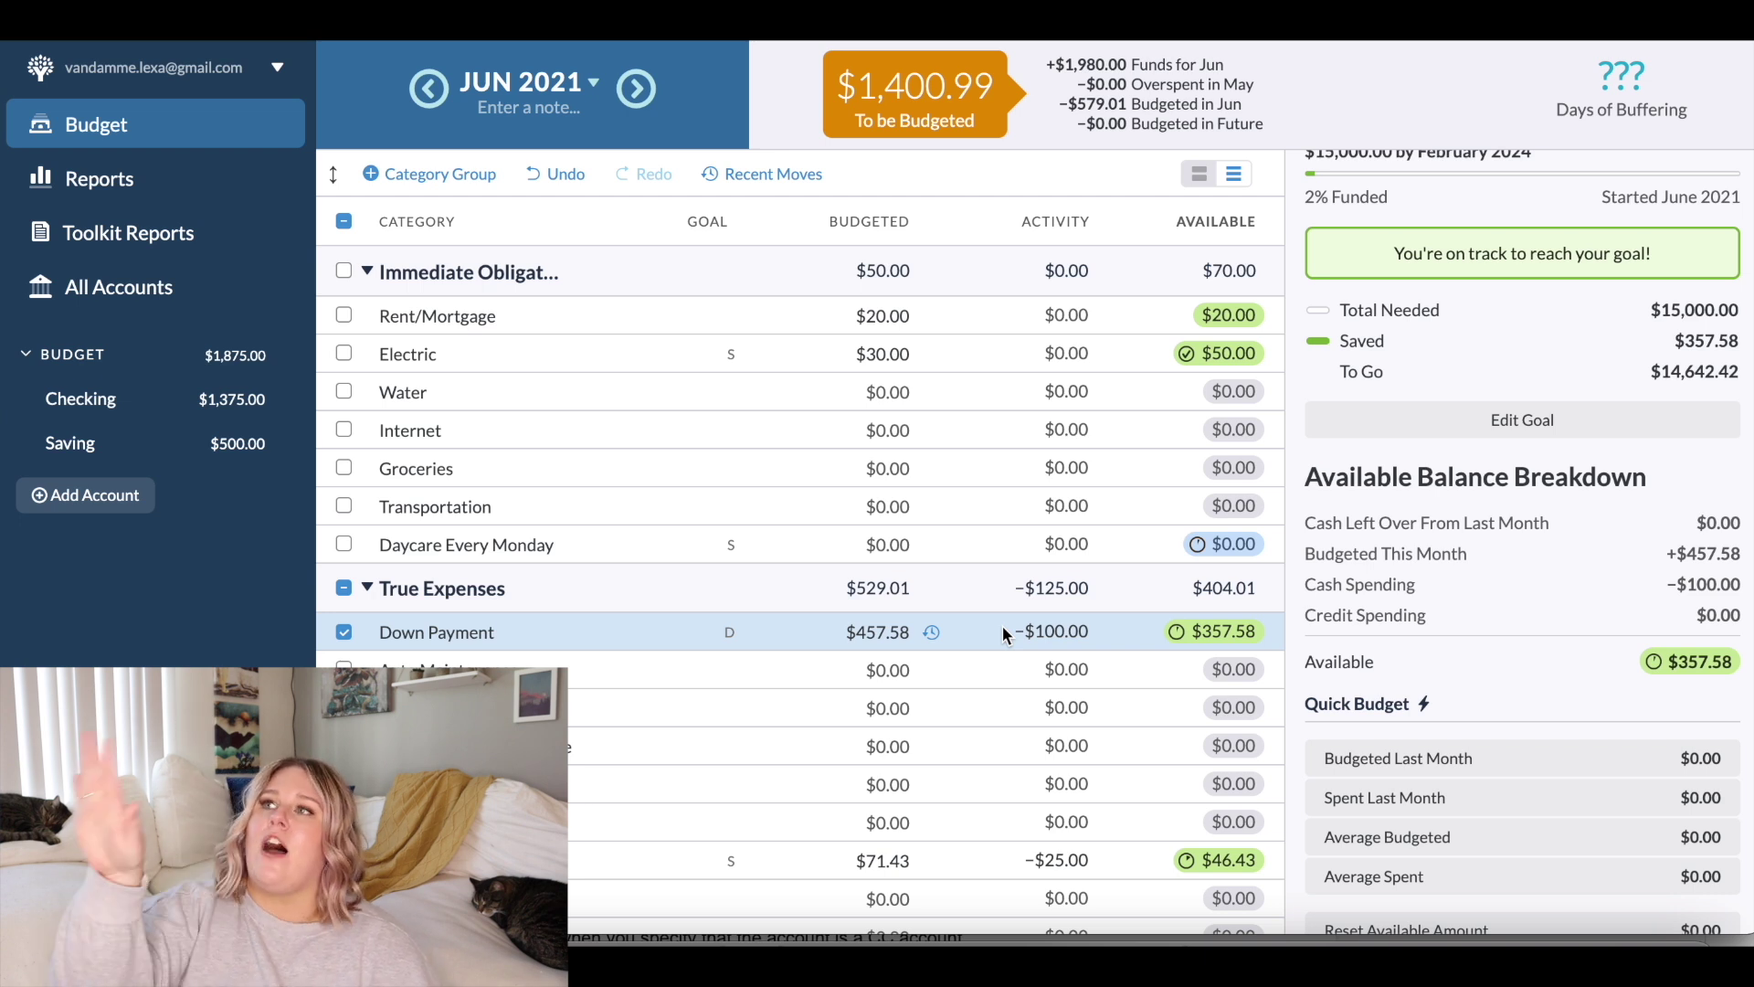
key(ctrl+z)
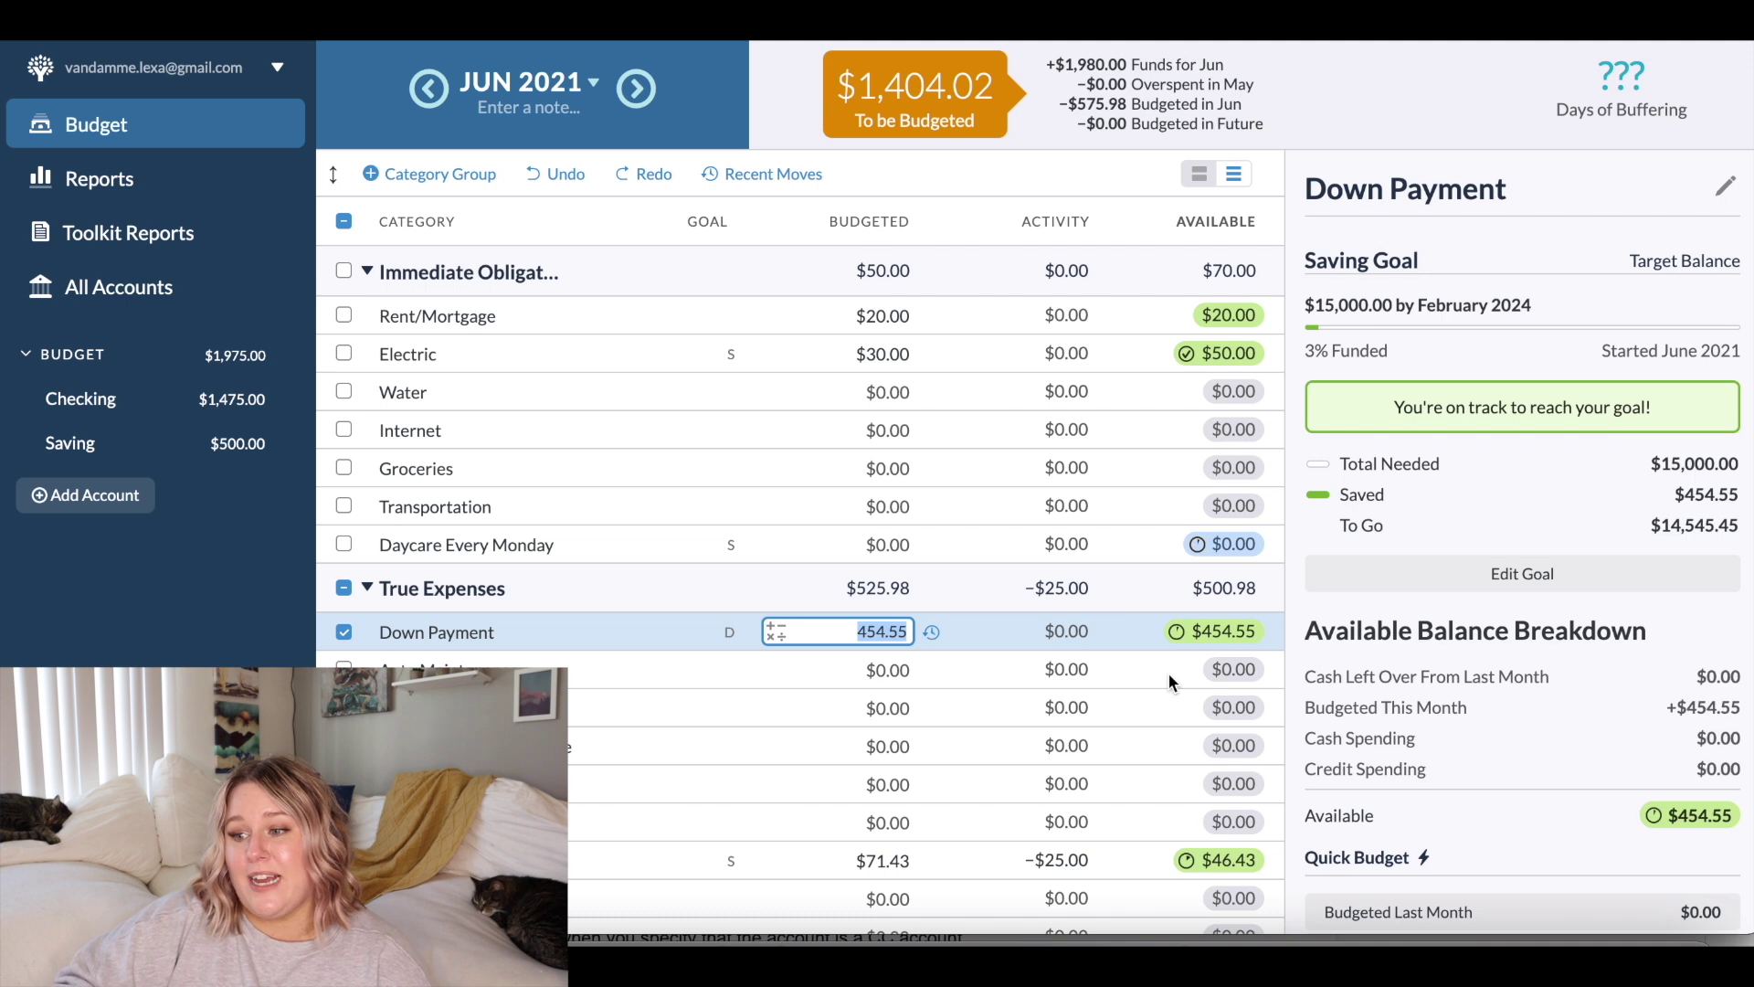
Step: Add $1,000 to the Down Payment category's budgeted amount for June
text(+)
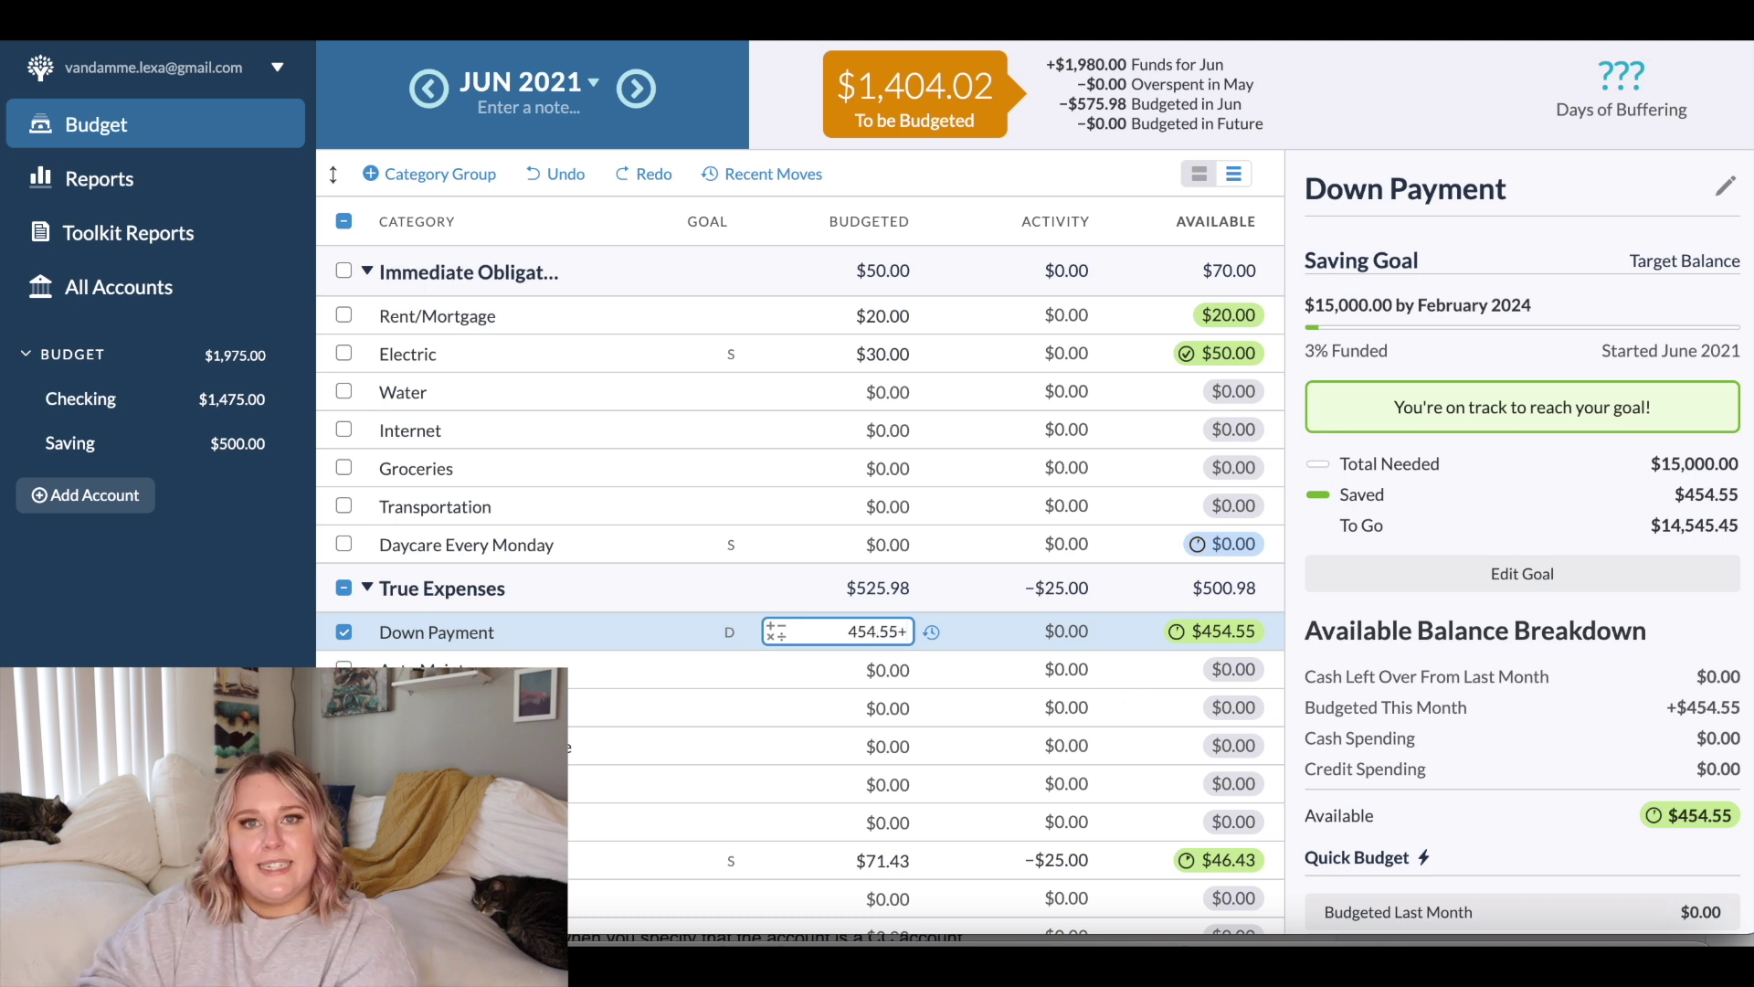
text(1000)
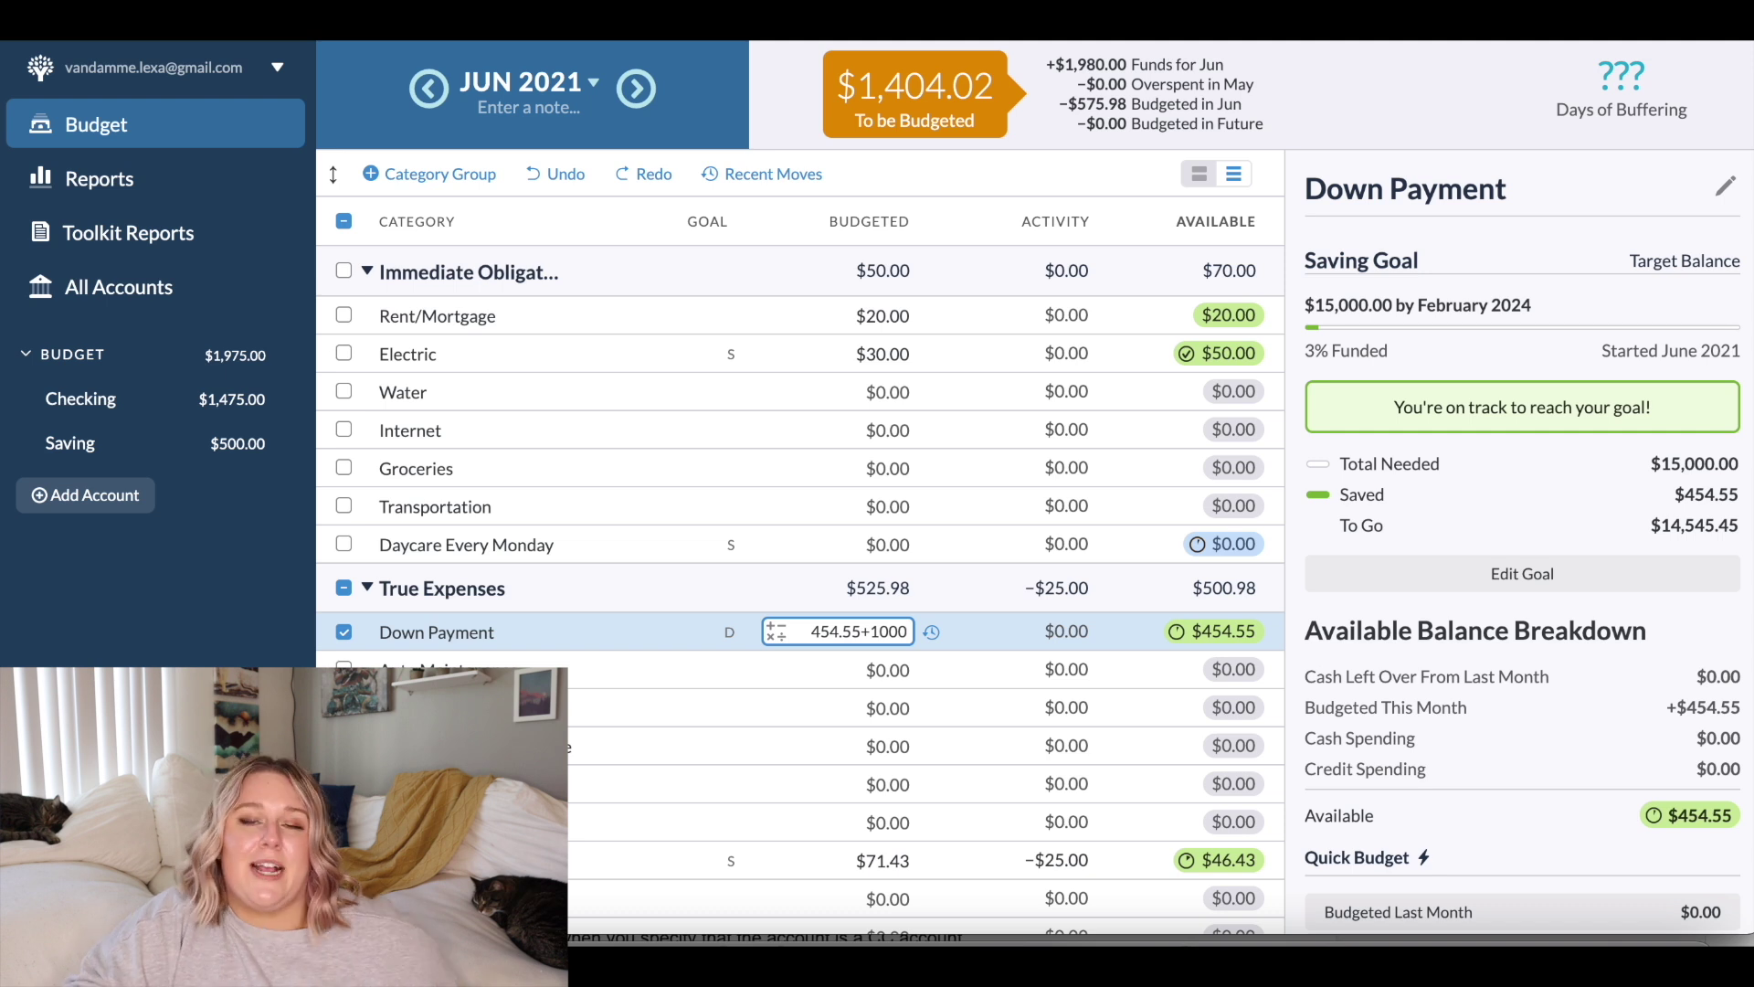
key(Return)
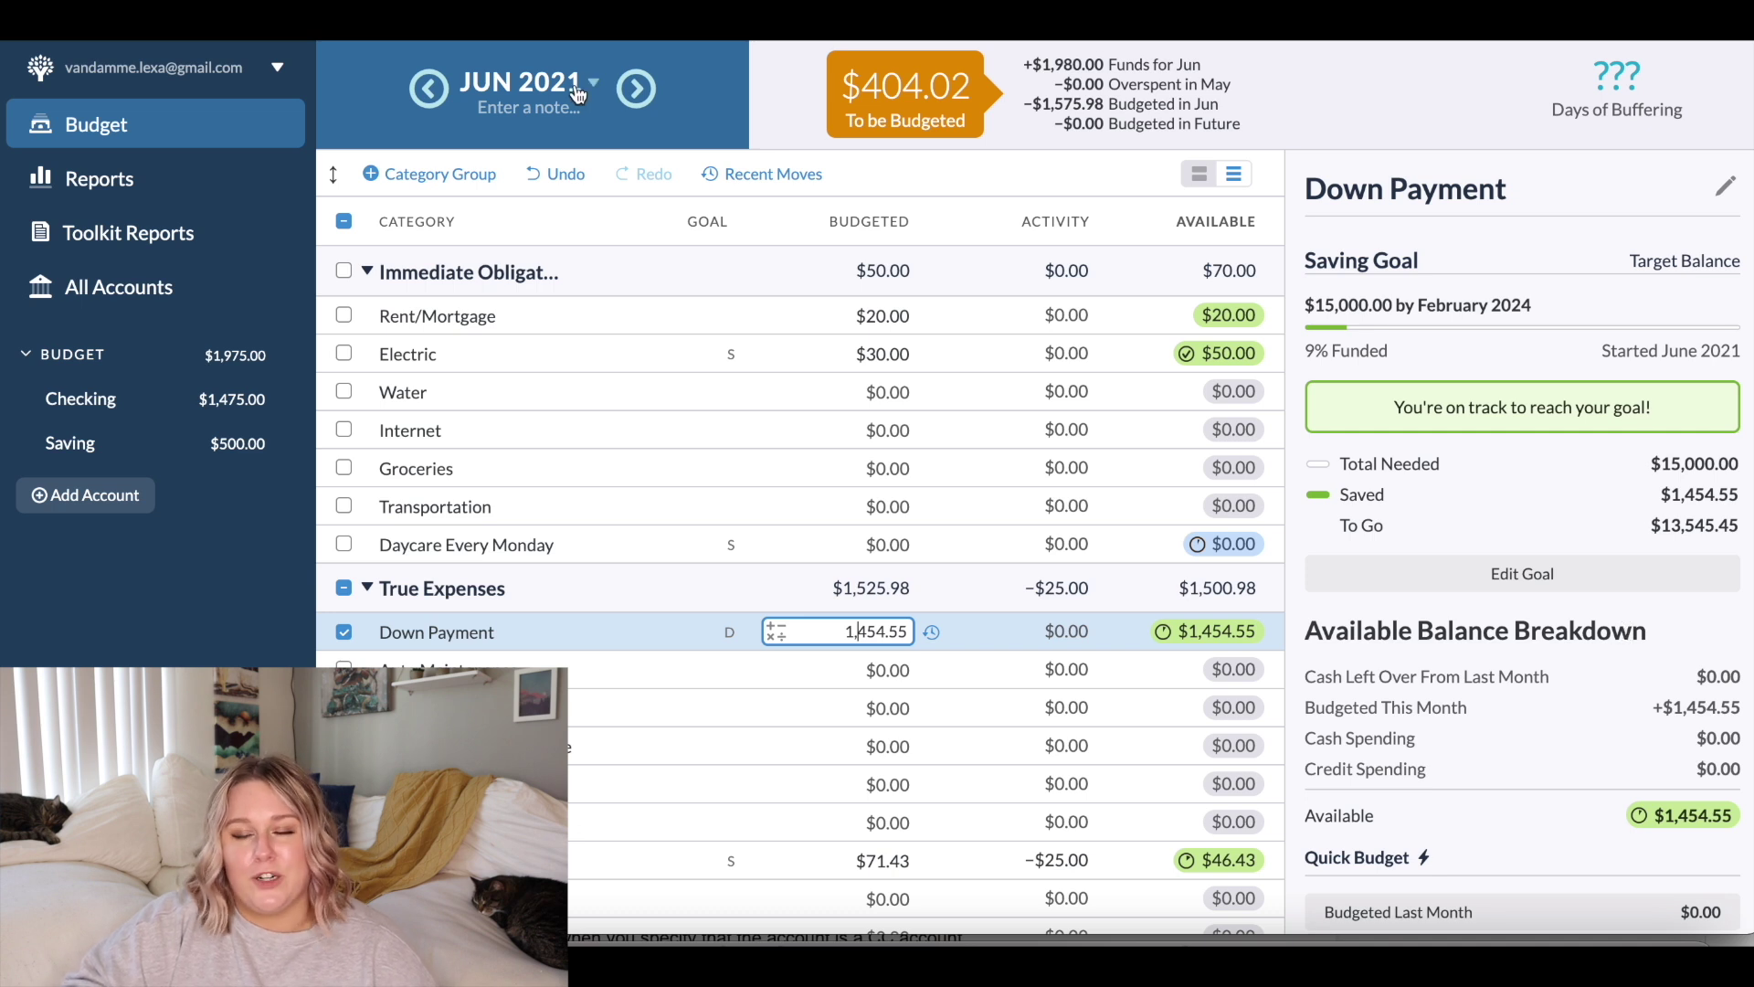
Step: Examine in the July 2021 budget how much the Down Payment goal needs to stay on track
click(638, 89)
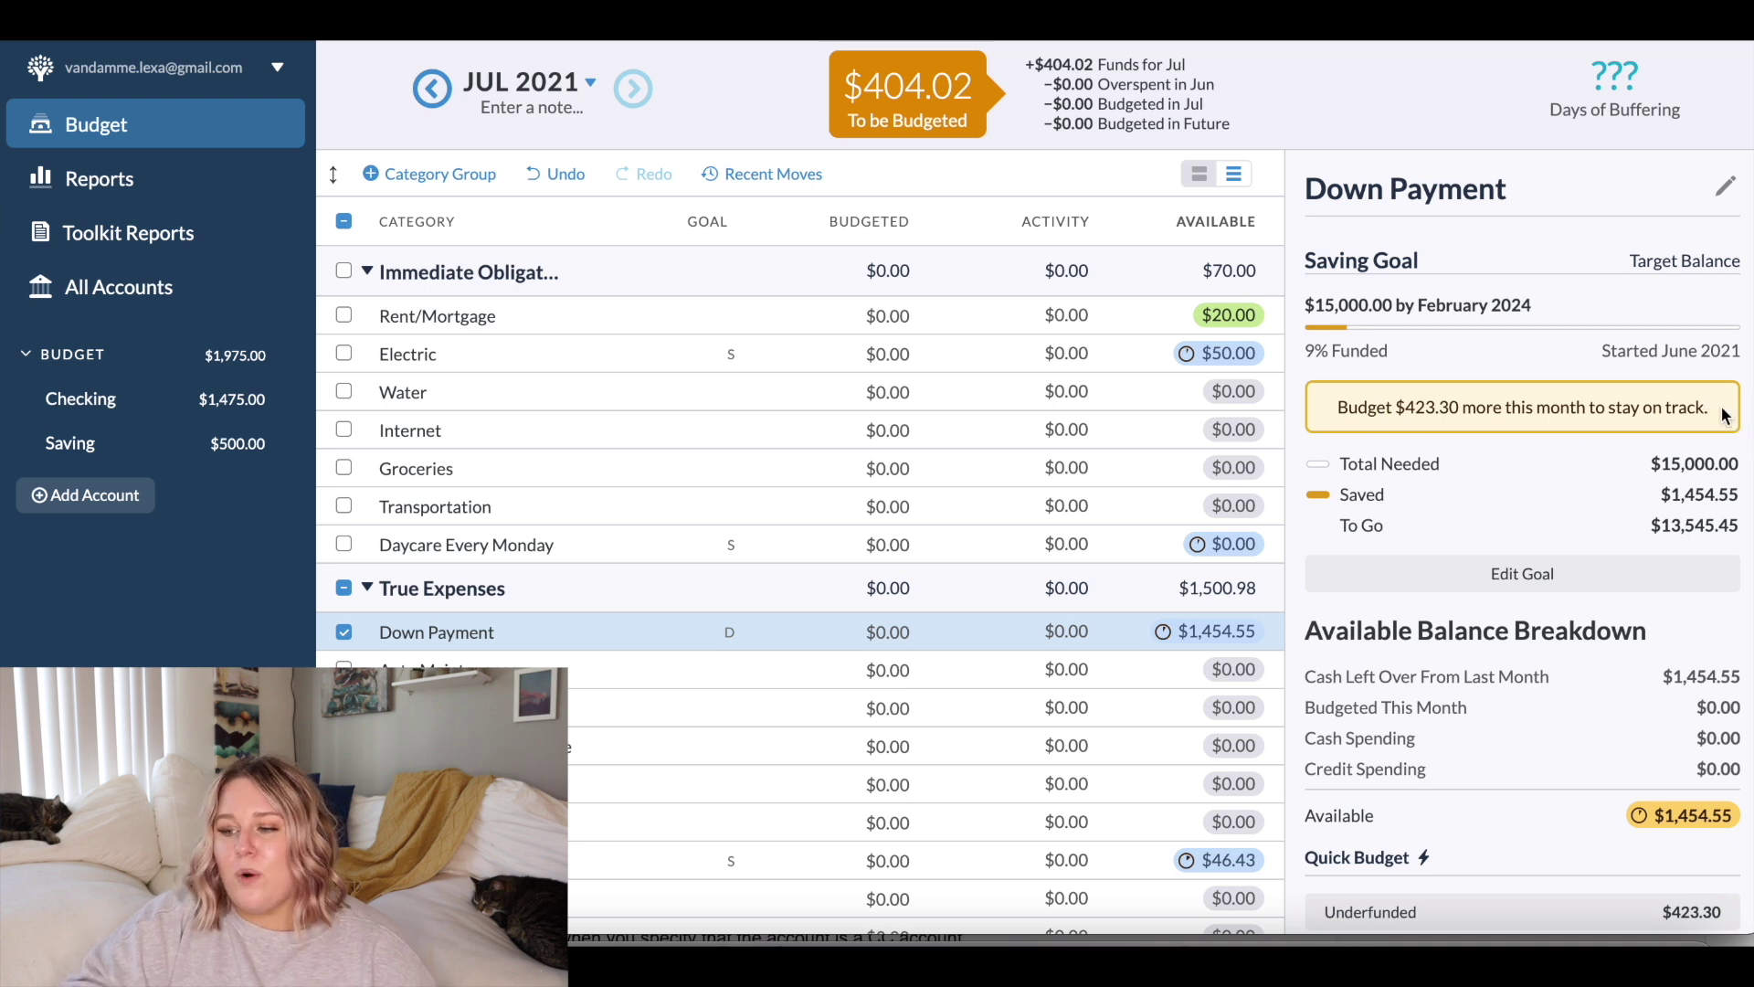
triple_click(1407, 400)
drag(1407, 399, 1312, 408)
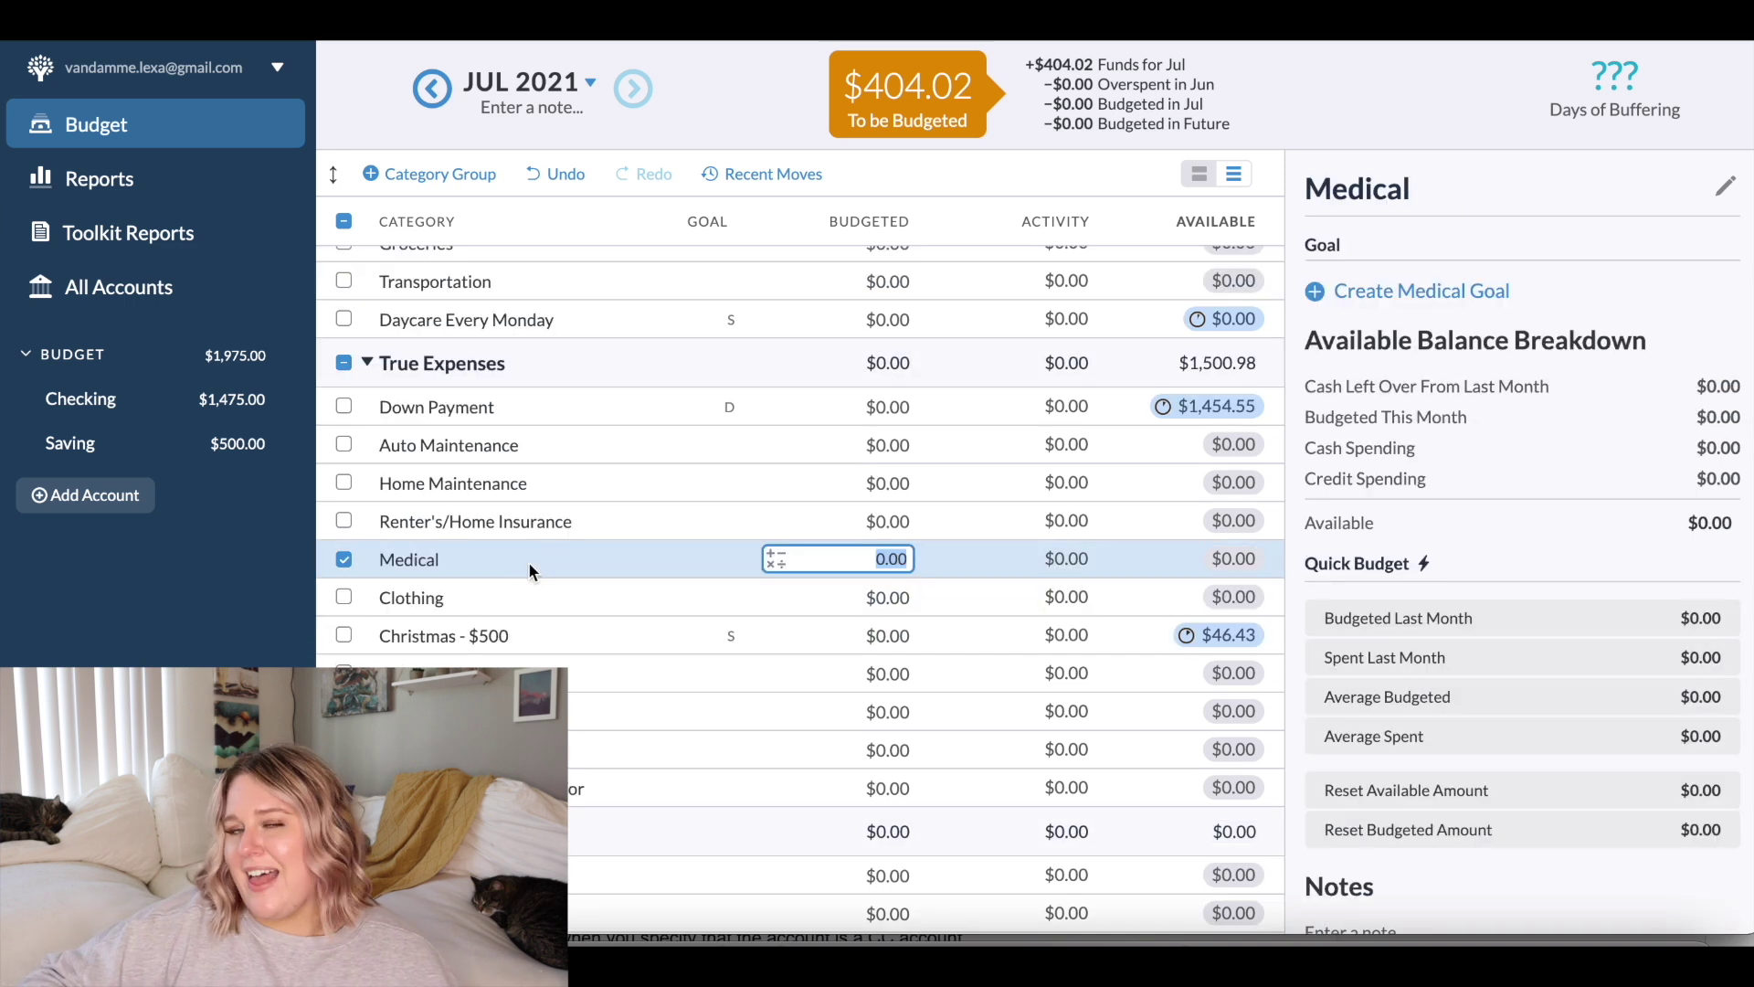
Step: Start creating a goal for the Medical category
click(1322, 307)
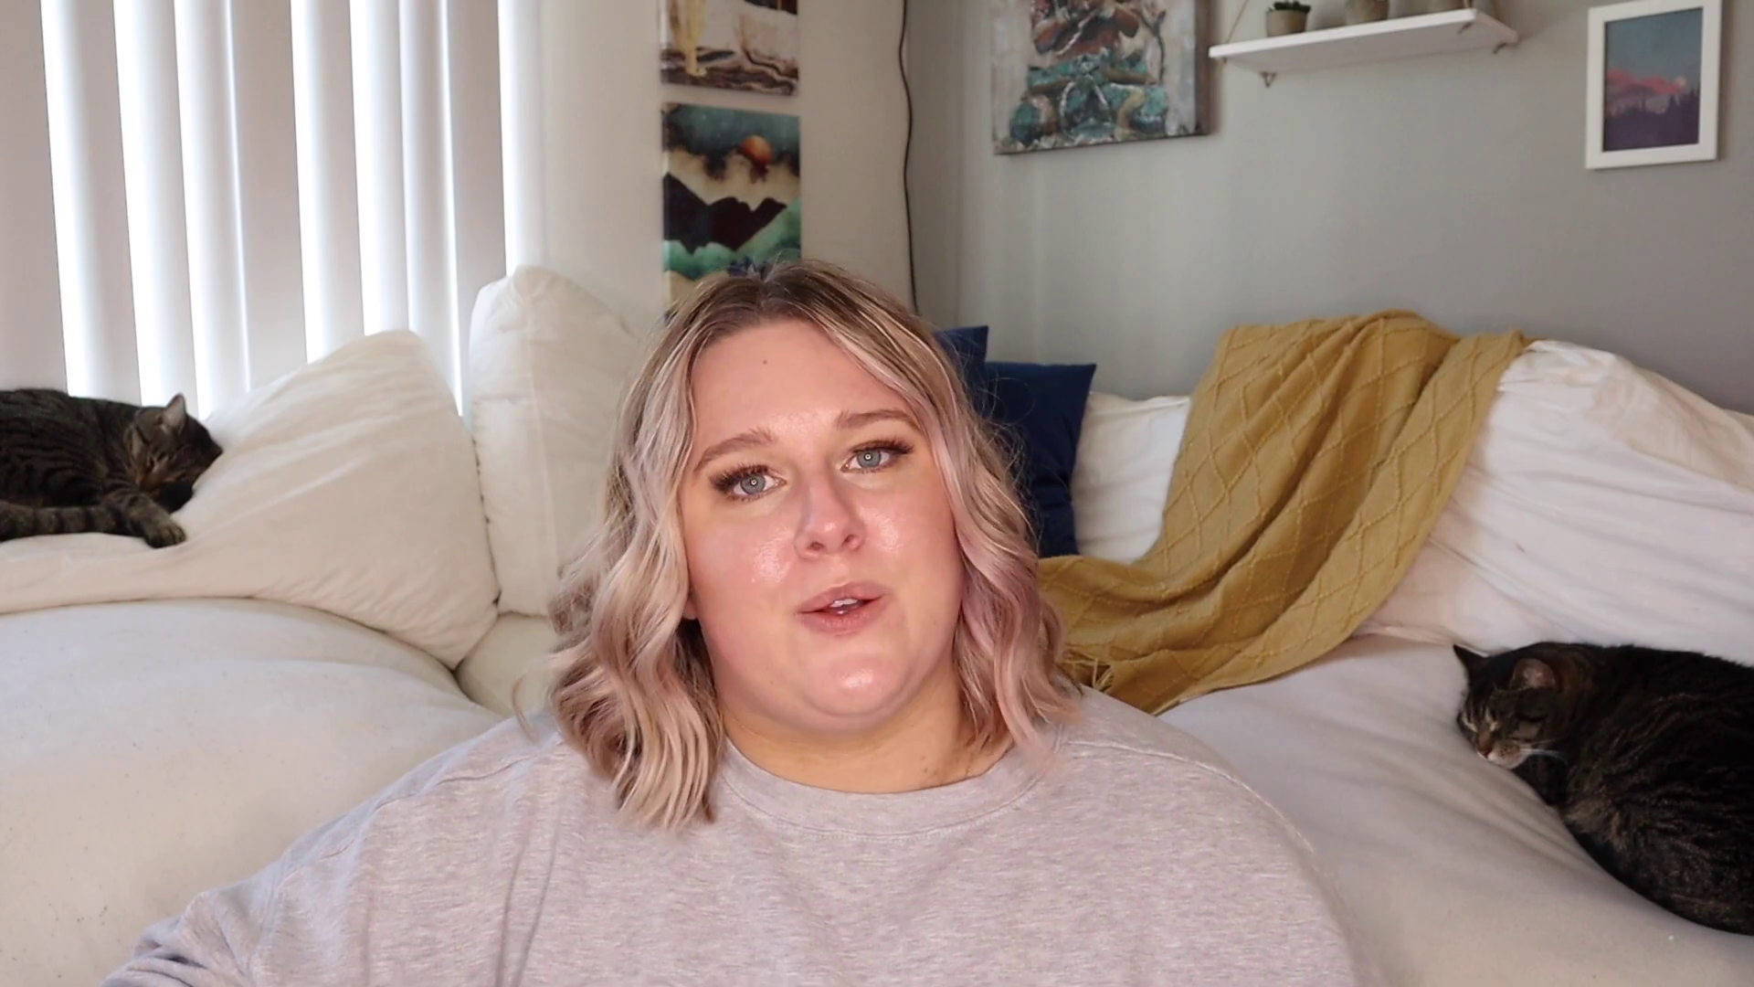